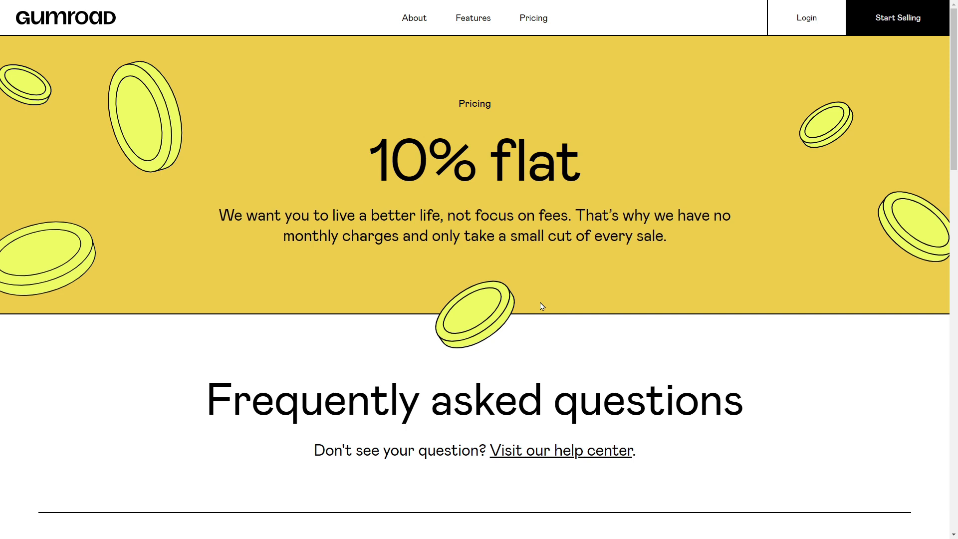
Step: Find the answer about fees in the pricing page's frequently asked questions and open its detailed fee explanation
scroll(542, 306, down, 5)
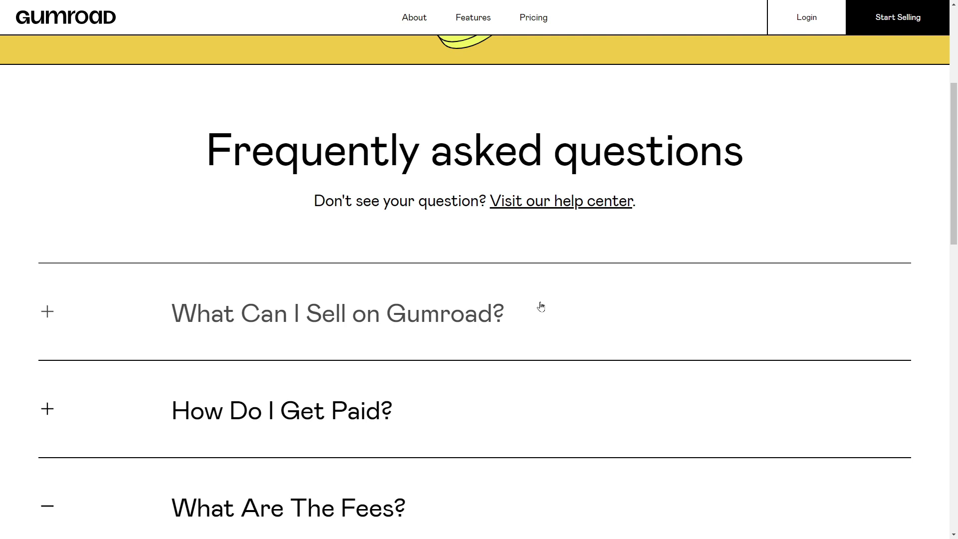
scroll(518, 306, down, 2)
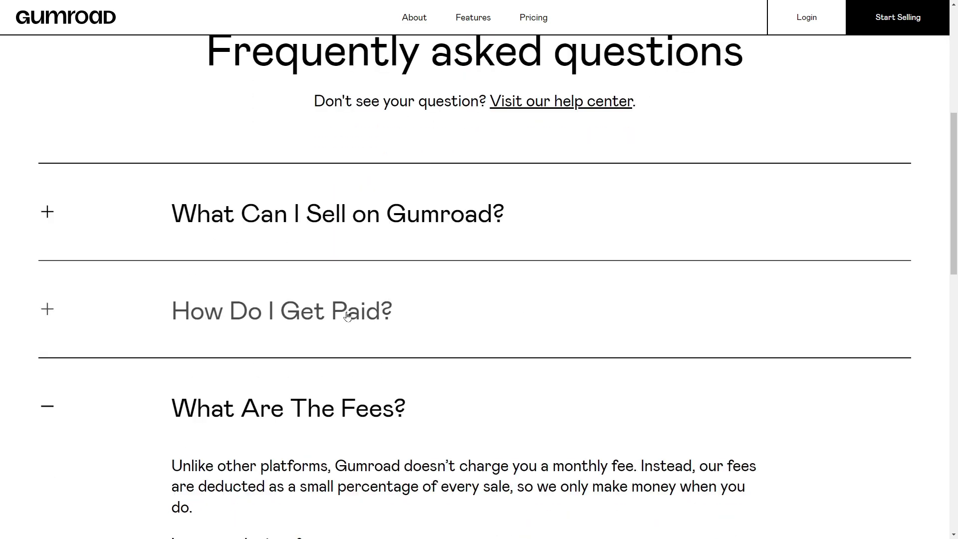
scroll(135, 337, down, 2)
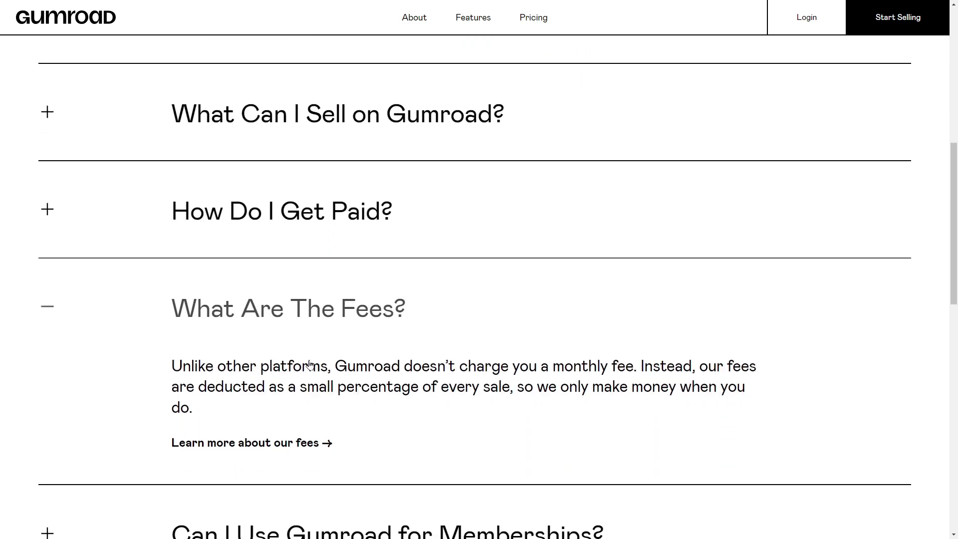
click(254, 452)
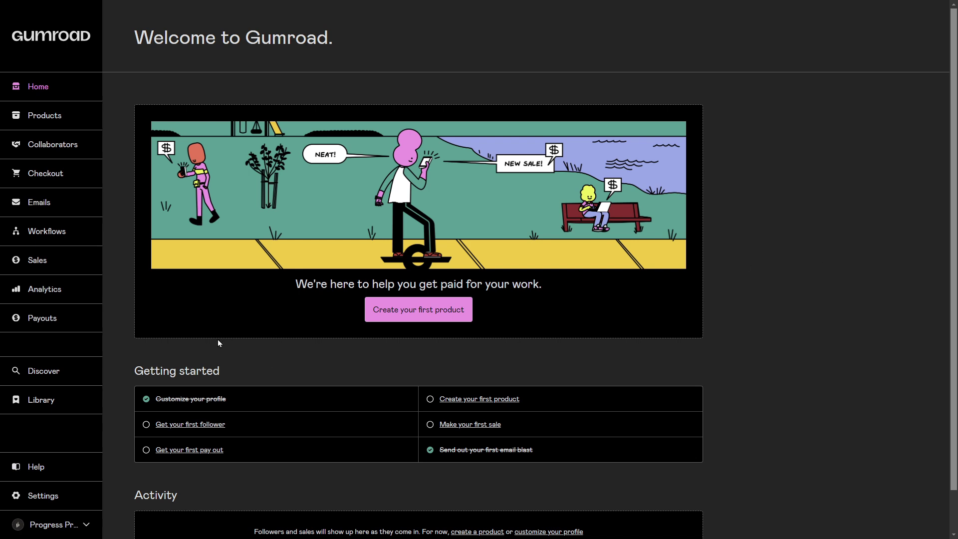
Step: Open the account settings and review the notification, support email, language, time zone and currency options
click(59, 505)
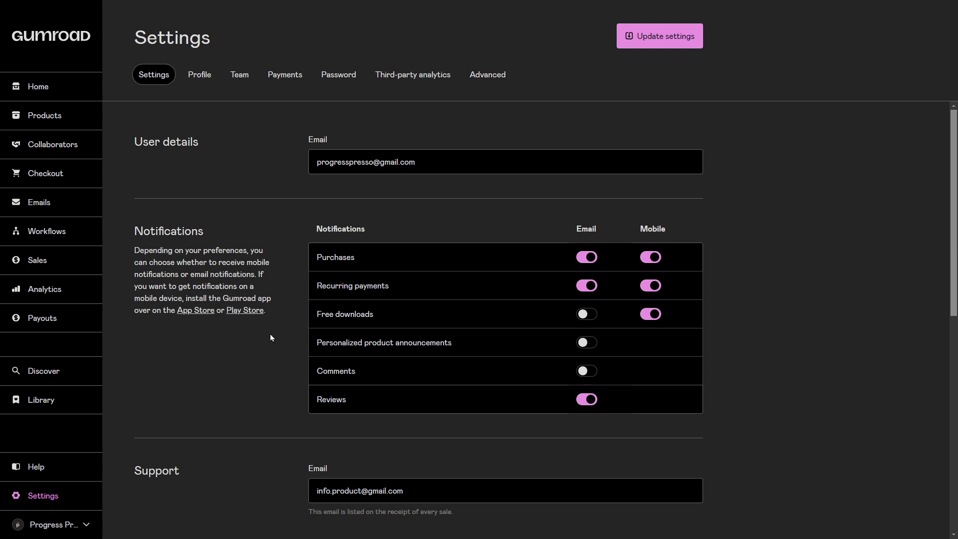
scroll(227, 369, down, 1)
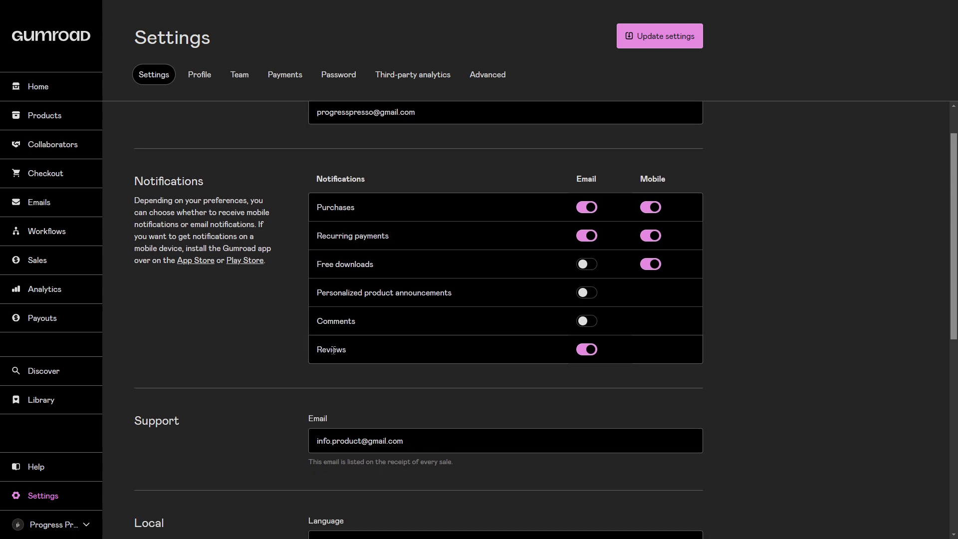
scroll(383, 371, down, 1)
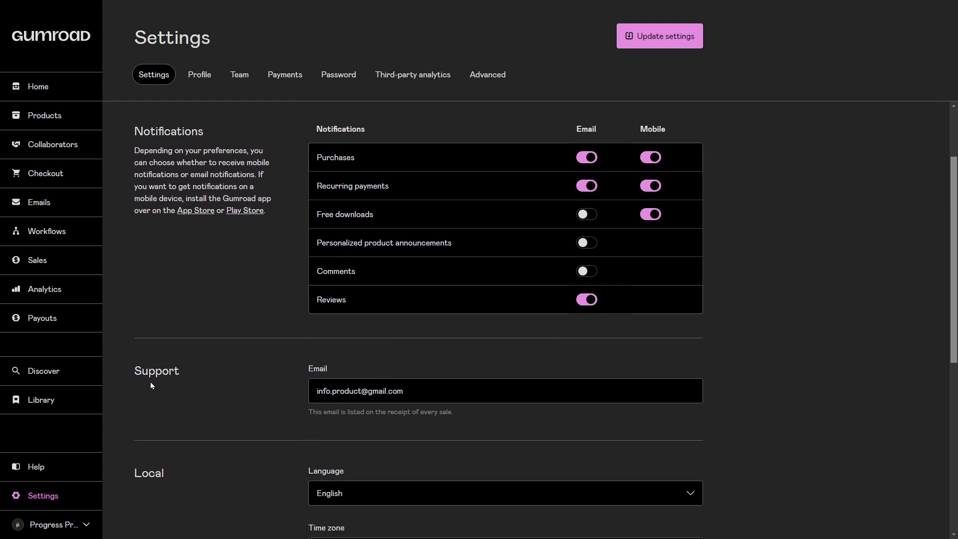
scroll(303, 417, down, 1)
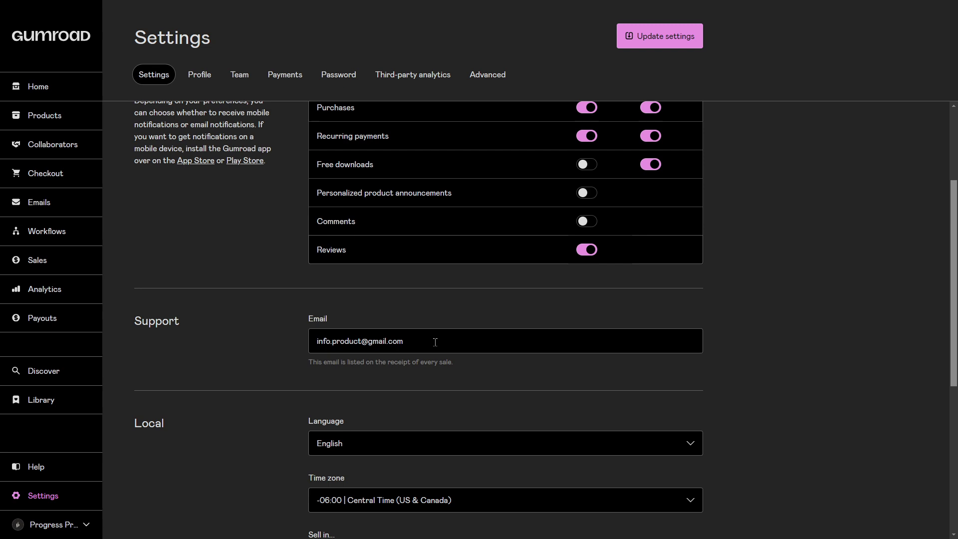
scroll(435, 343, down, 2)
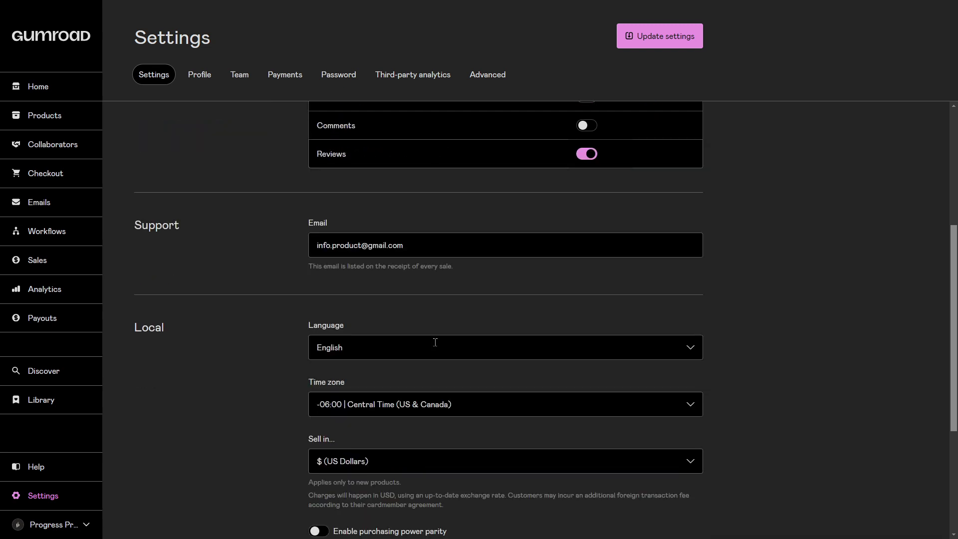
scroll(327, 470, down, 1)
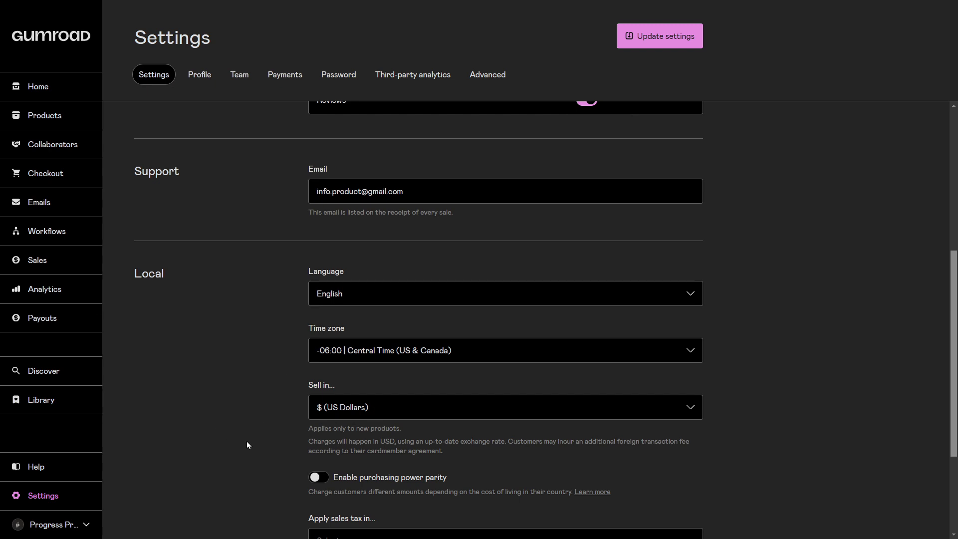
scroll(246, 441, down, 1)
scroll(246, 441, up, 5)
scroll(247, 441, up, 2)
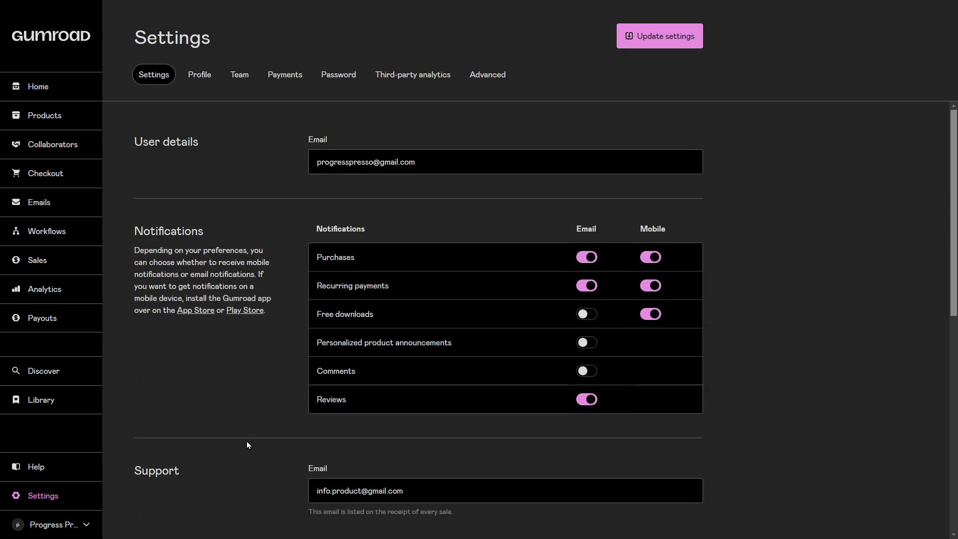
Step: Open the profile settings, preview the public profile page at full size, and return to editing the profile
click(201, 86)
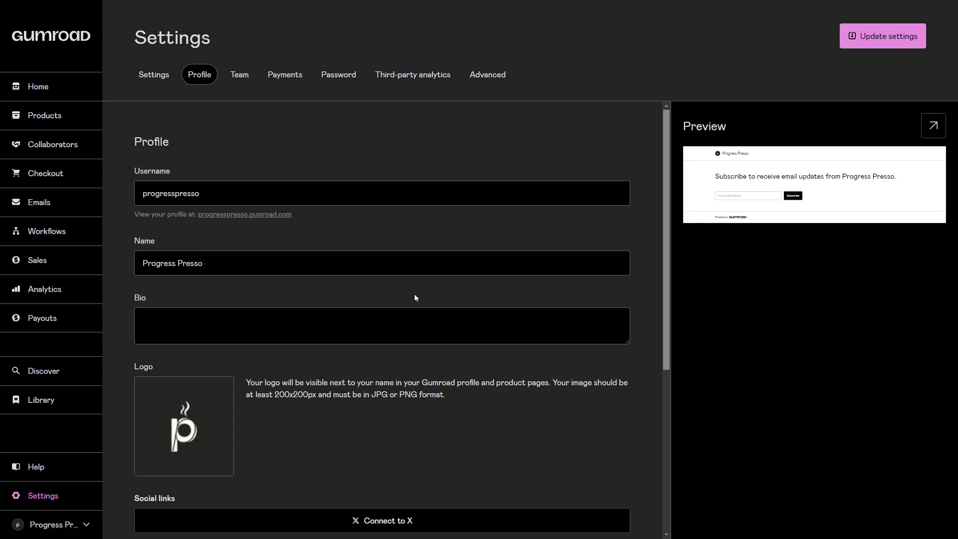
click(933, 136)
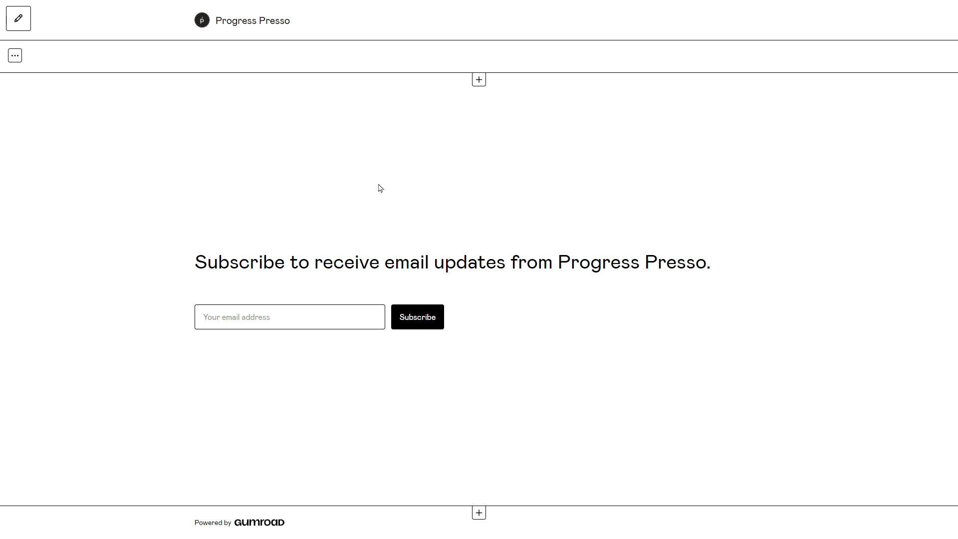
click(19, 19)
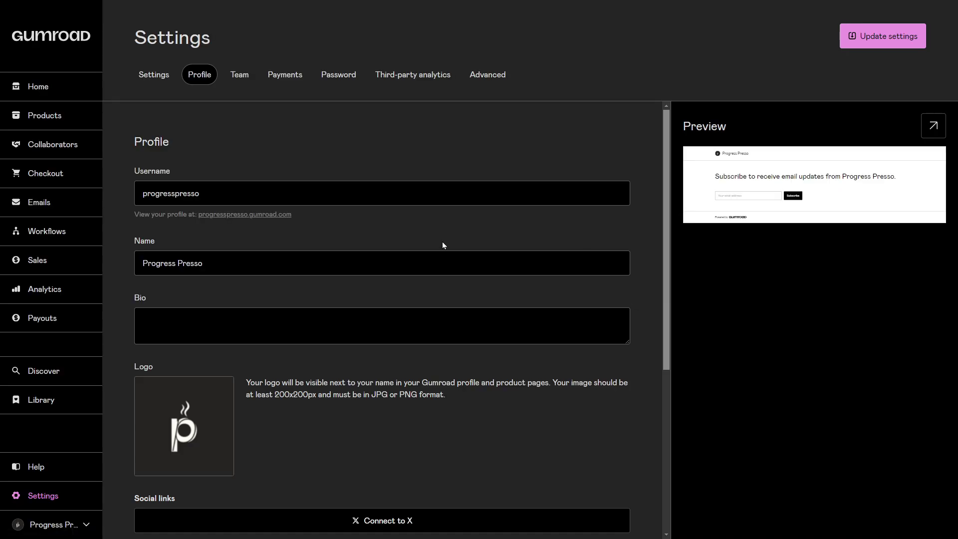
Step: Check the username and display name entered in the profile
click(191, 194)
drag(204, 194, 123, 195)
click(221, 269)
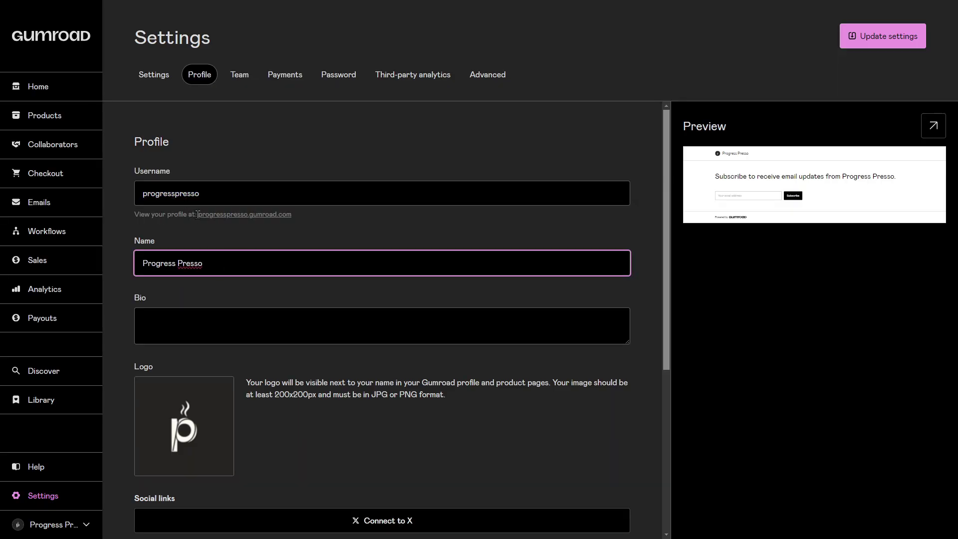
Step: Enter "- Making money online" as the first line of the profile bio
key(ctrl+plus)
key(ctrl+plus)
key(ctrl+plus)
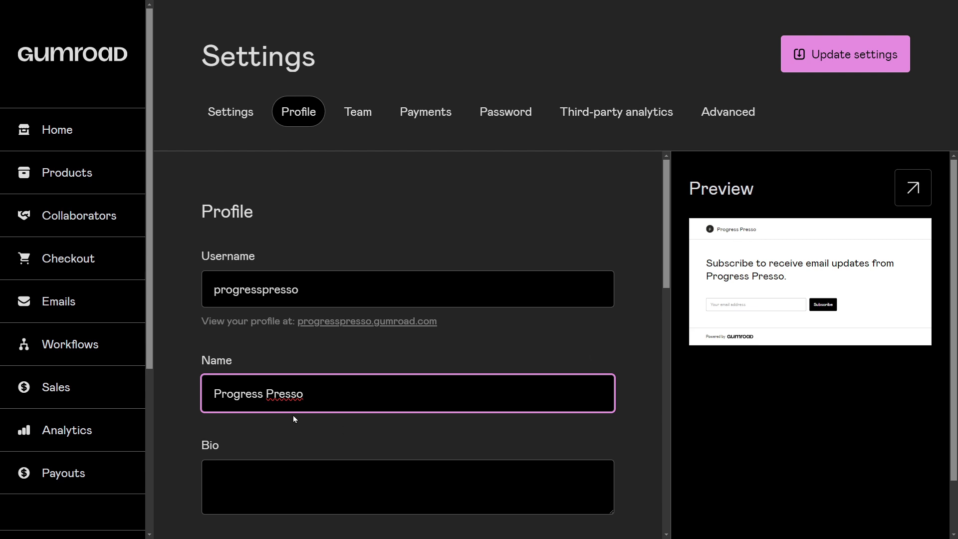
scroll(293, 417, down, 1)
click(270, 422)
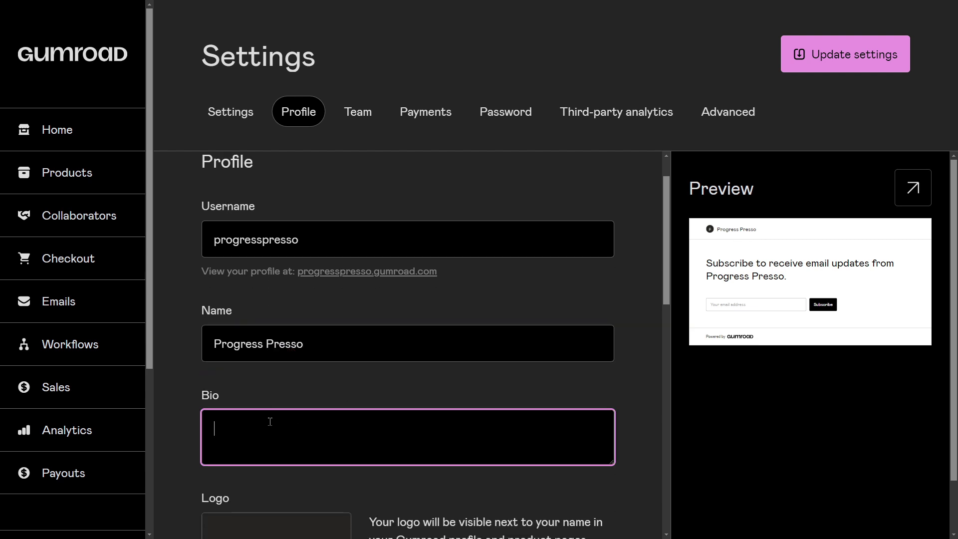
text(-)
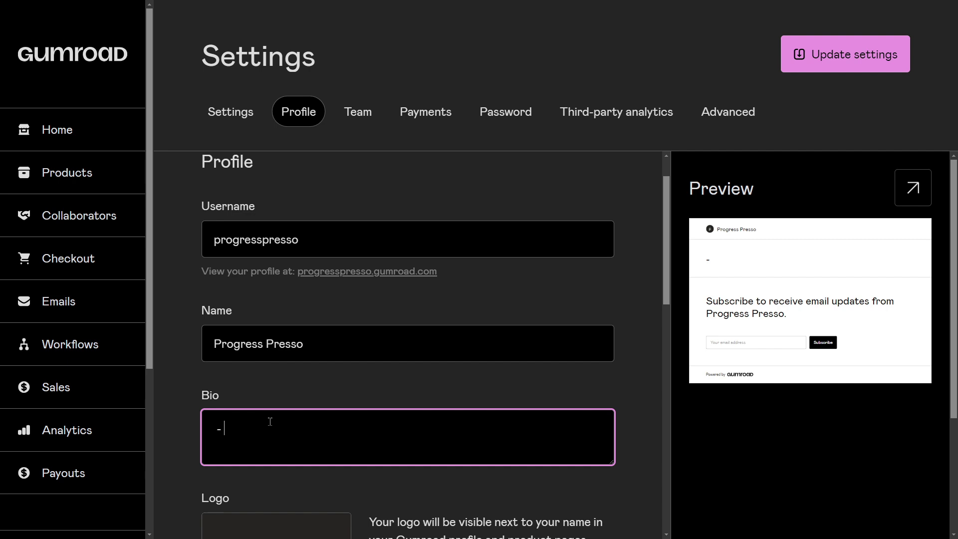
text( Making money On)
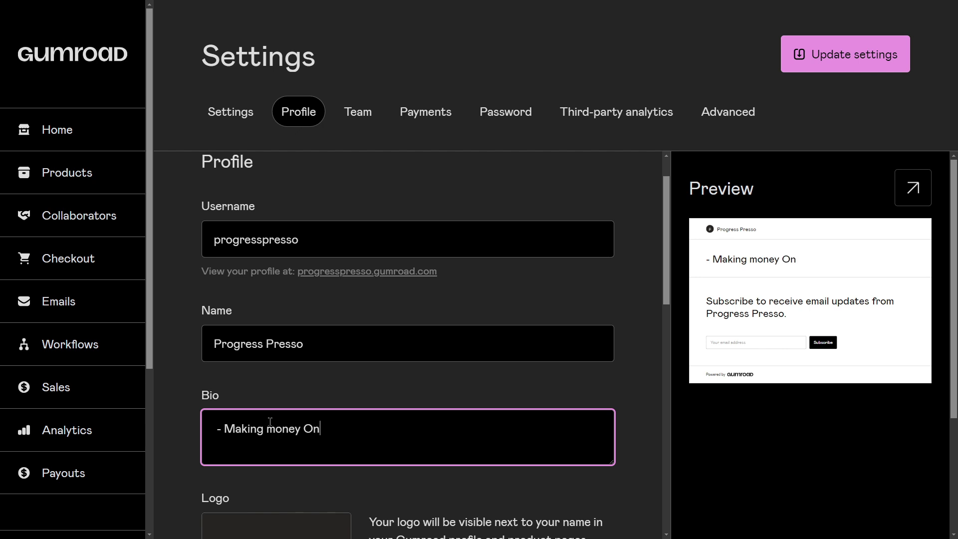
key(BackSpace)
key(BackSpace)
text(online)
key(Return)
Step: Add a second line to the profile bio reading "- Building your digital empire"
text(- Building)
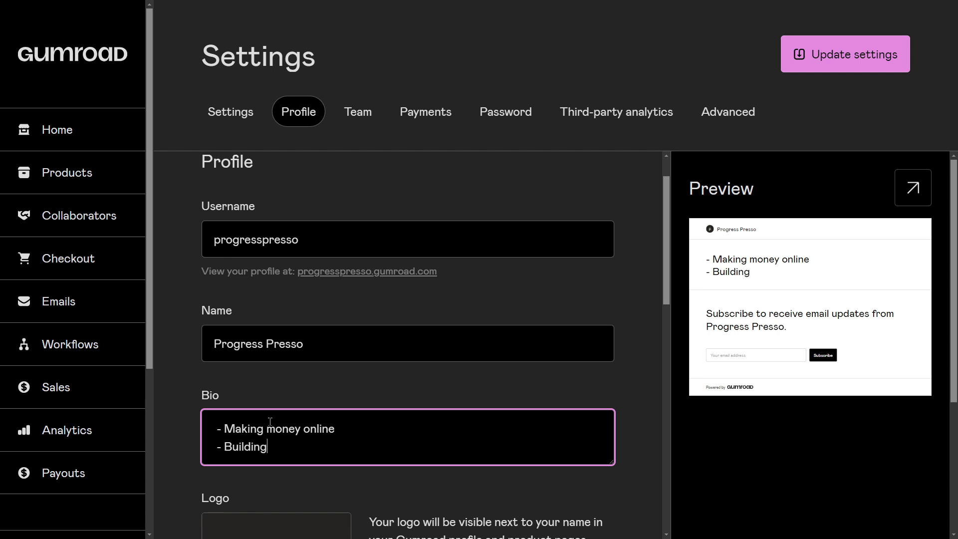
text( s)
key(BackSpace)
text(your digital r)
key(BackSpace)
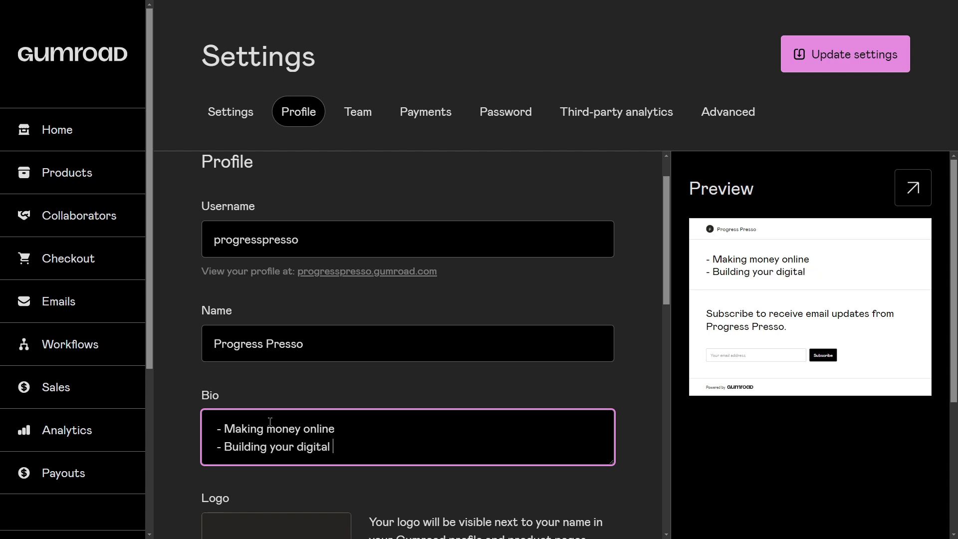
text(empire)
Step: Examine the logo section of the profile, including the minimum image size requirement
scroll(360, 373, down, 2)
scroll(360, 374, down, 1)
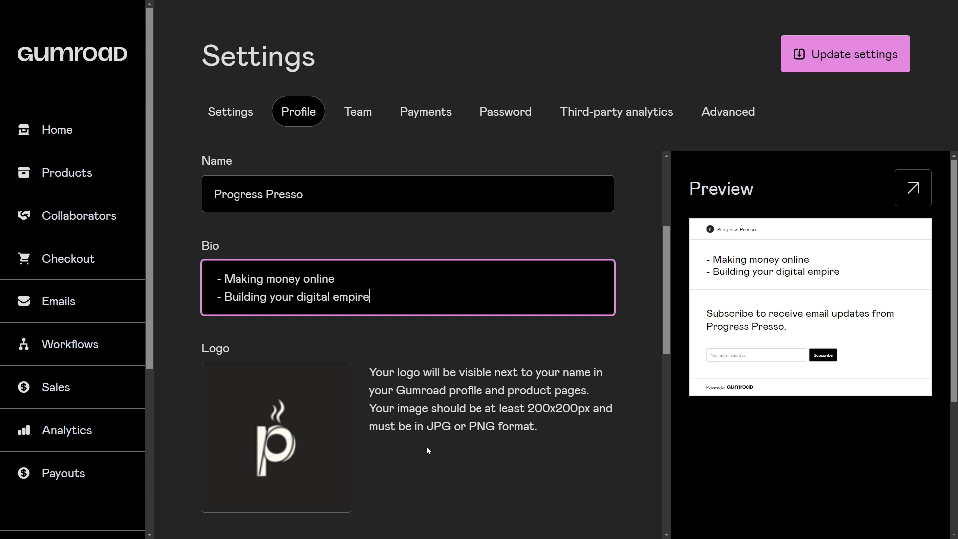
mouse_move(305, 441)
scroll(340, 453, down, 1)
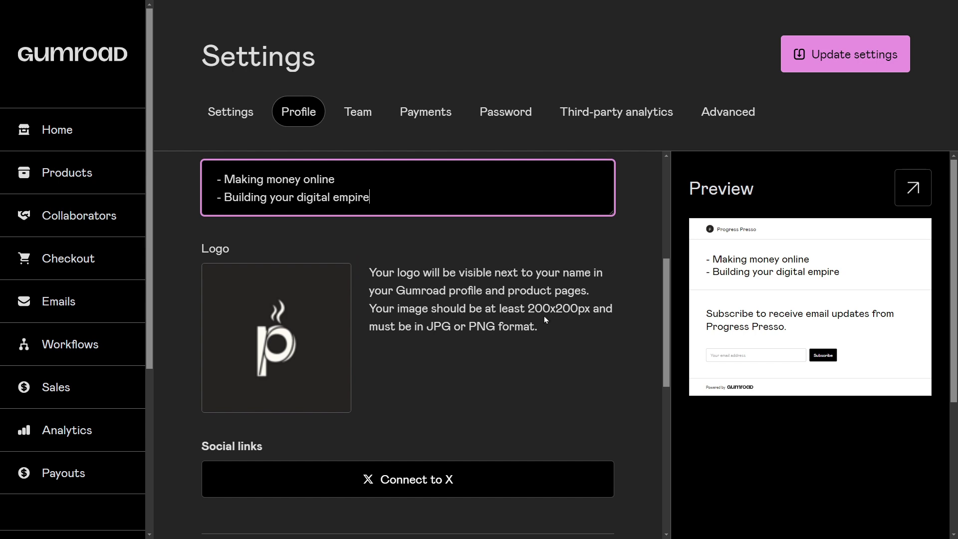
drag(528, 309, 595, 309)
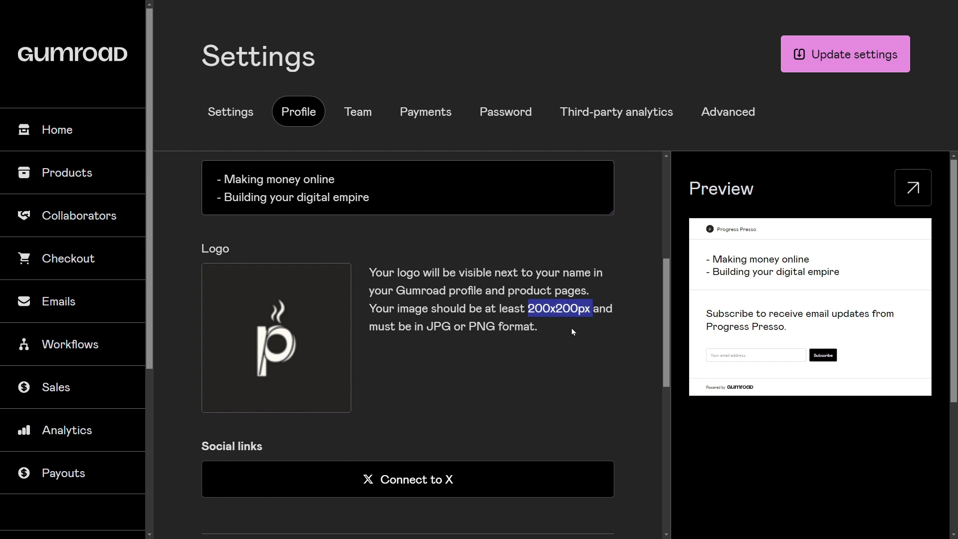
scroll(490, 403, down, 1)
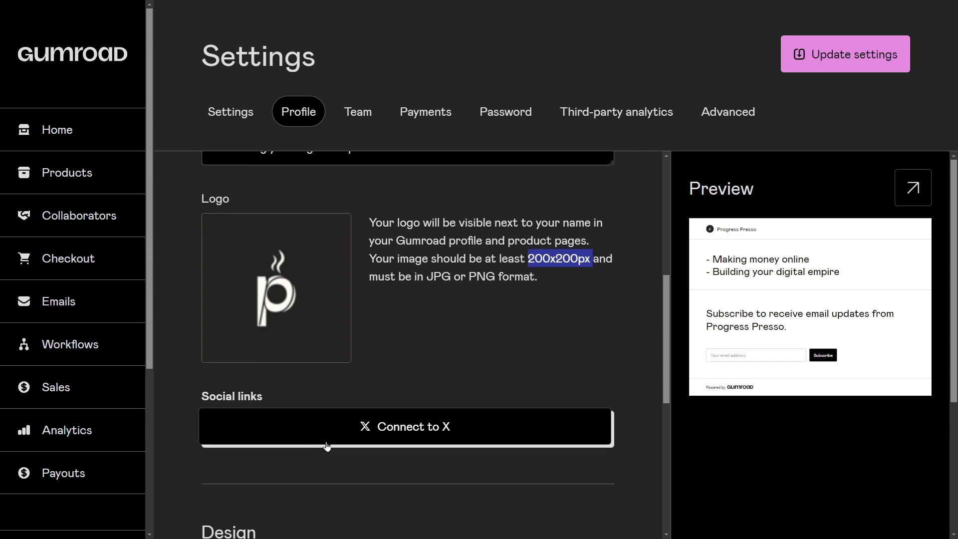
Step: Set the profile design's font to Roboto Slab
scroll(352, 447, down, 2)
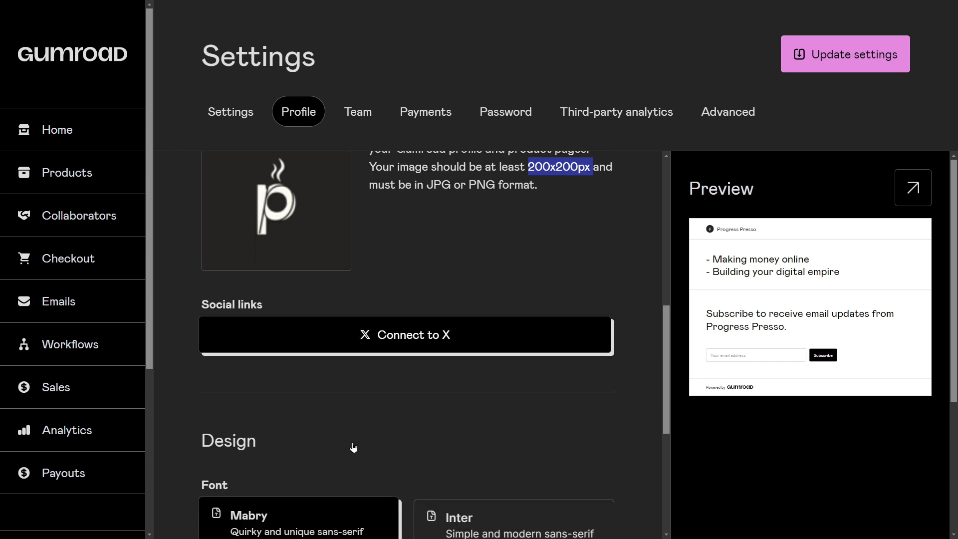
scroll(354, 447, down, 4)
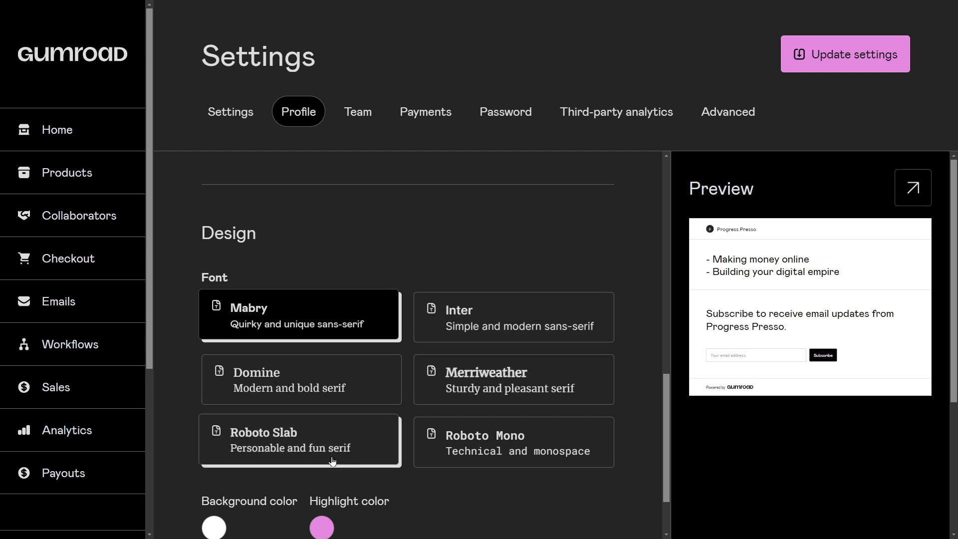
scroll(345, 429, down, 2)
click(310, 363)
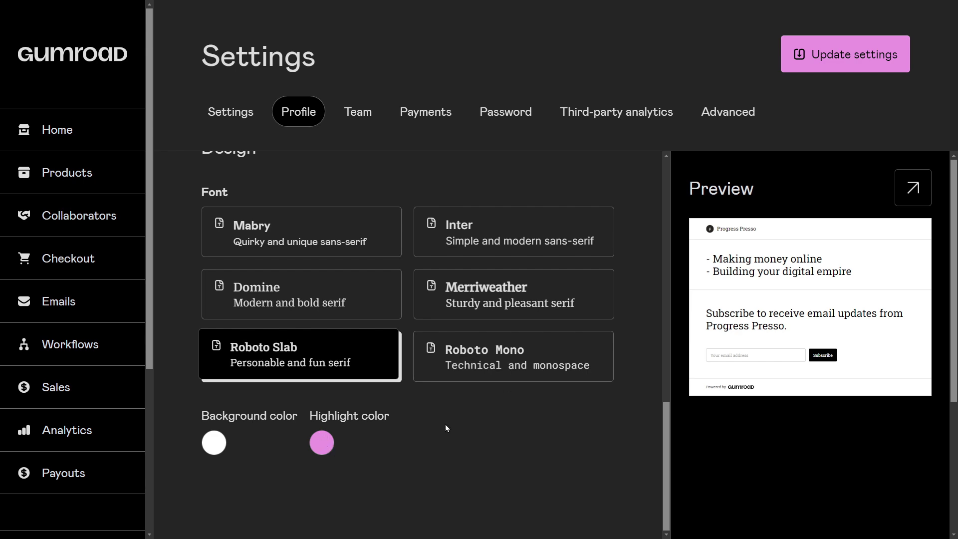
Step: Change the profile's highlight color to a strong, saturated orange
click(322, 443)
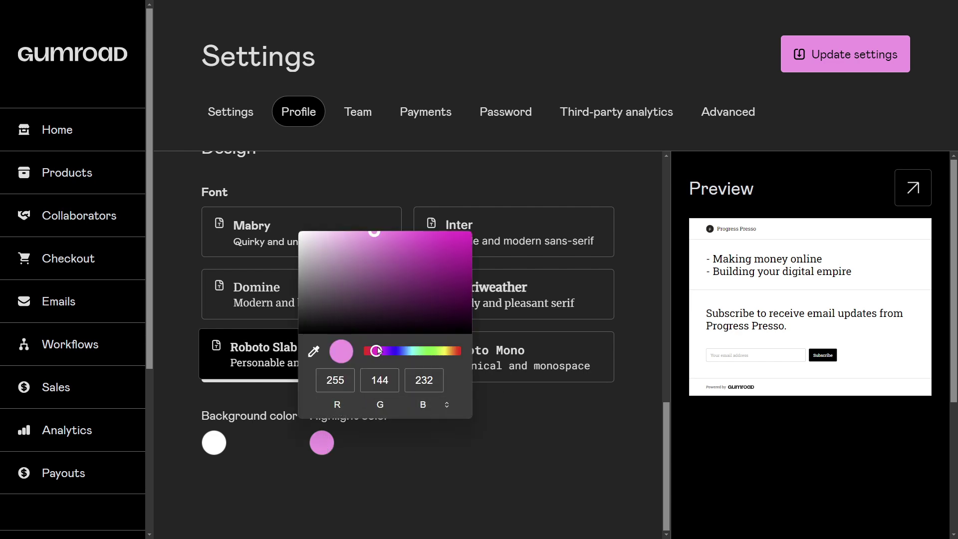
drag(377, 351, 452, 351)
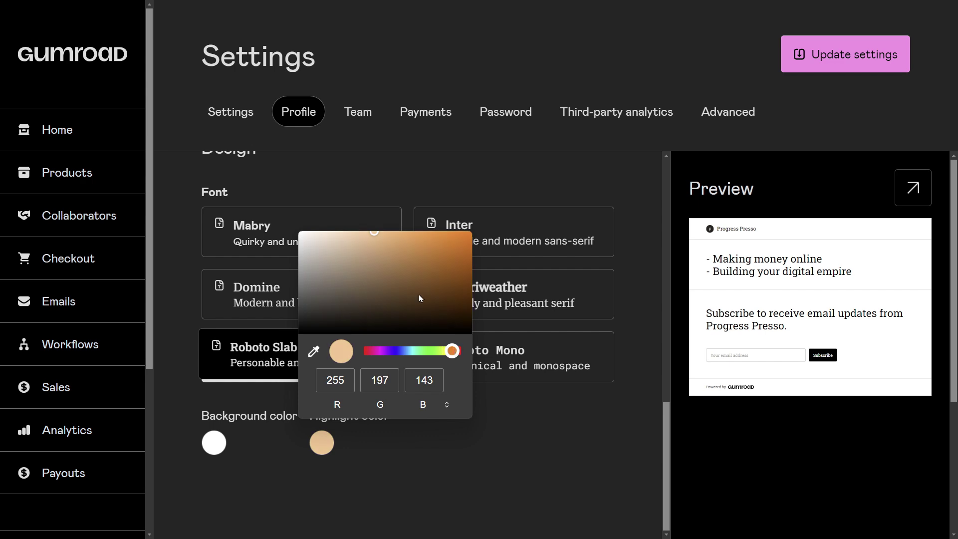
mouse_move(375, 235)
mouse_down()
mouse_move(478, 239)
mouse_move(469, 235)
mouse_up()
click(442, 444)
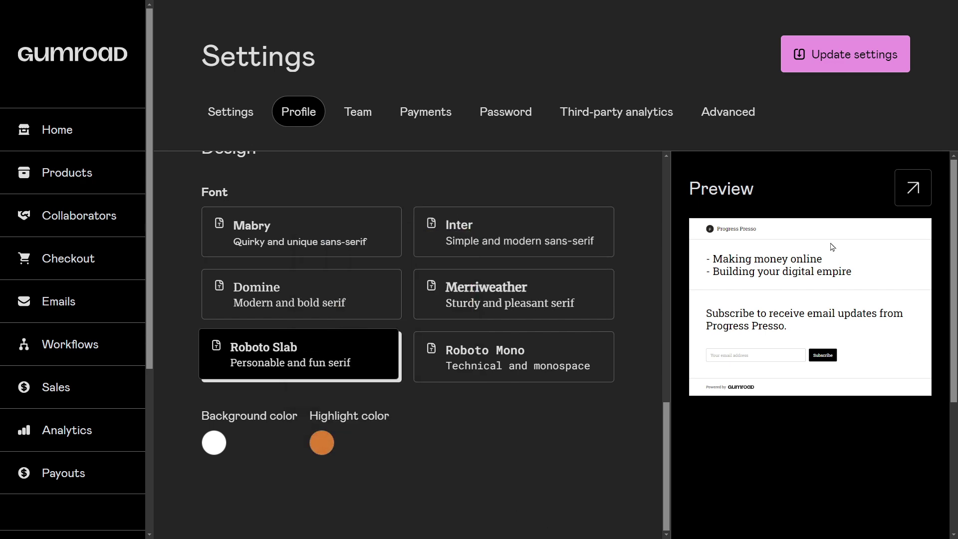
Step: View the public profile page at full size again and return to the profile settings
click(906, 188)
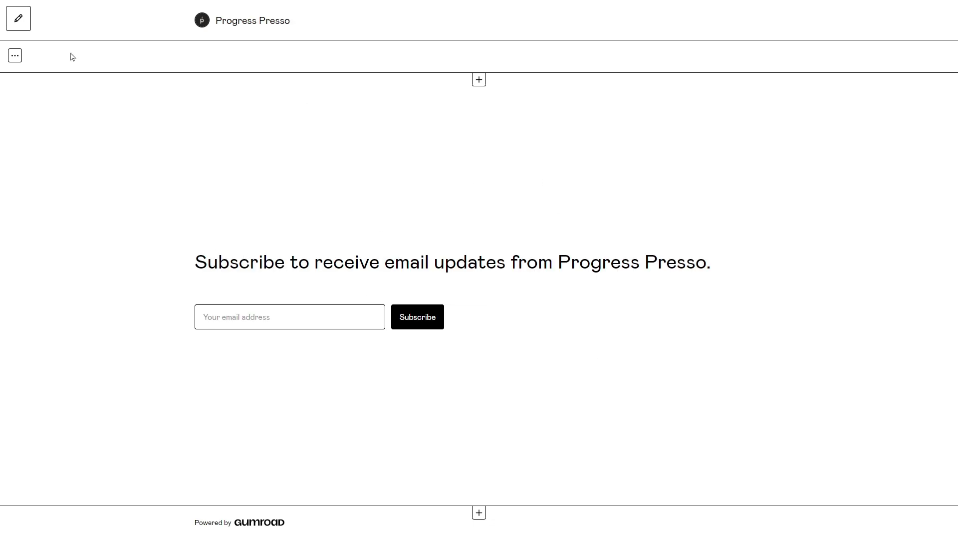
click(17, 17)
Step: Change the profile's highlight color from the default pink to a dark, saturated orange
scroll(542, 355, down, 6)
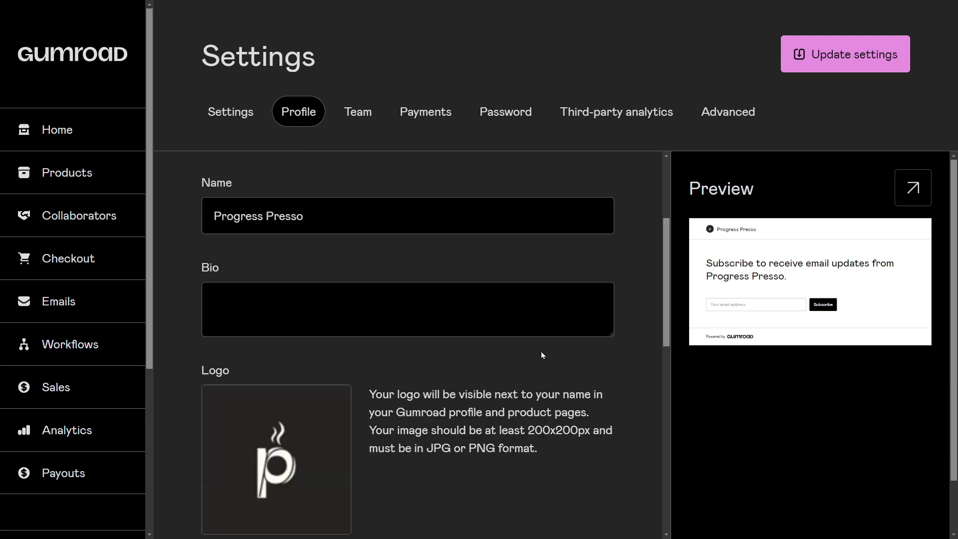
scroll(542, 355, down, 7)
scroll(542, 354, up, 2)
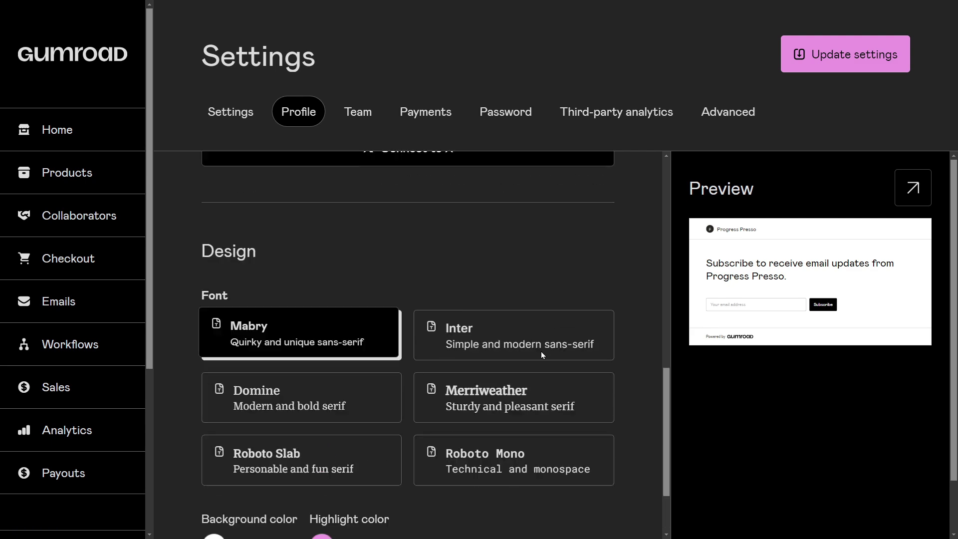
scroll(542, 354, down, 2)
click(322, 443)
drag(377, 351, 452, 352)
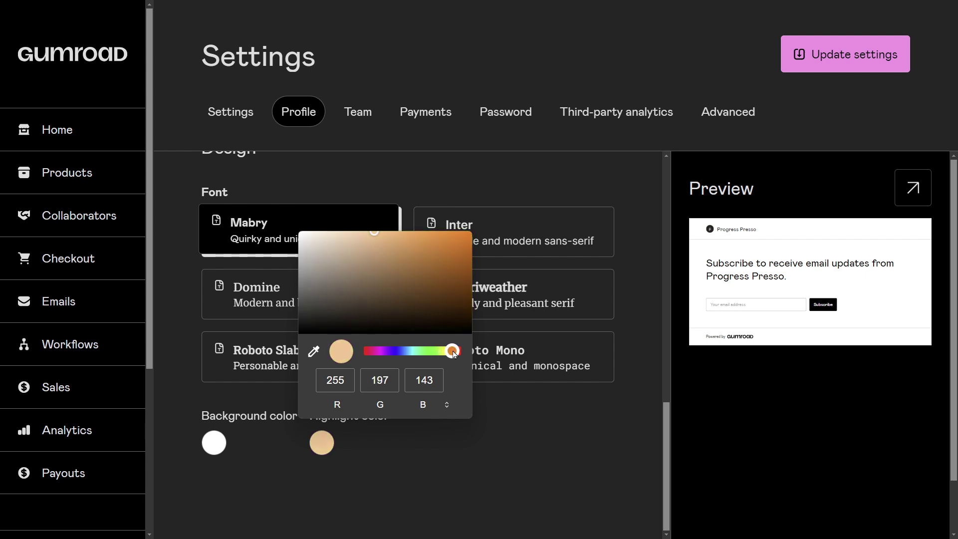
click(376, 230)
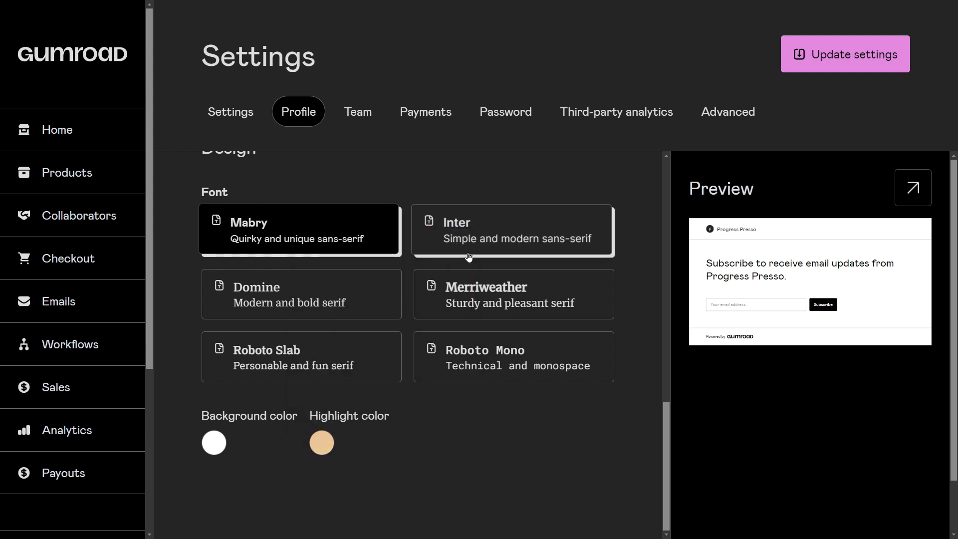
click(334, 442)
drag(378, 239, 478, 245)
click(393, 433)
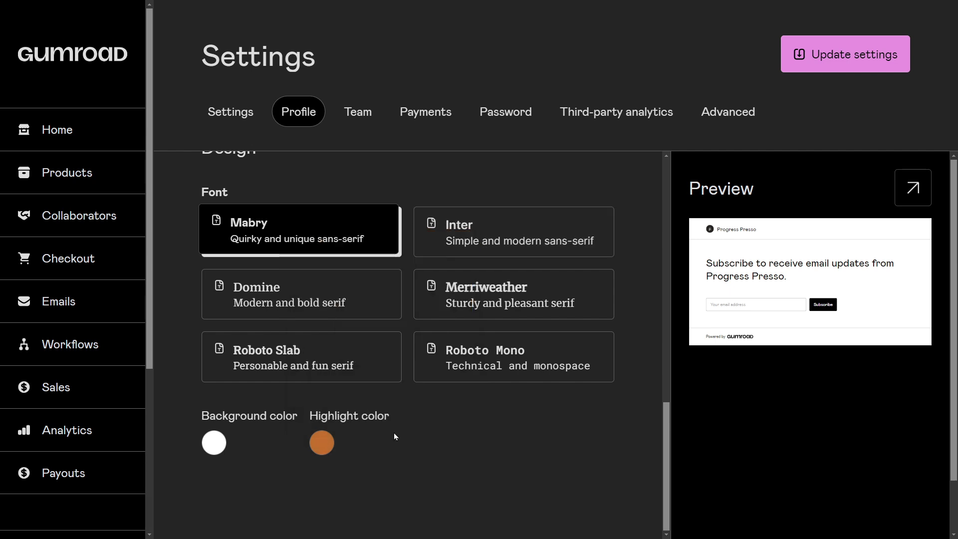
Step: Set the profile's font to Roboto Slab and save the updated profile settings
click(311, 343)
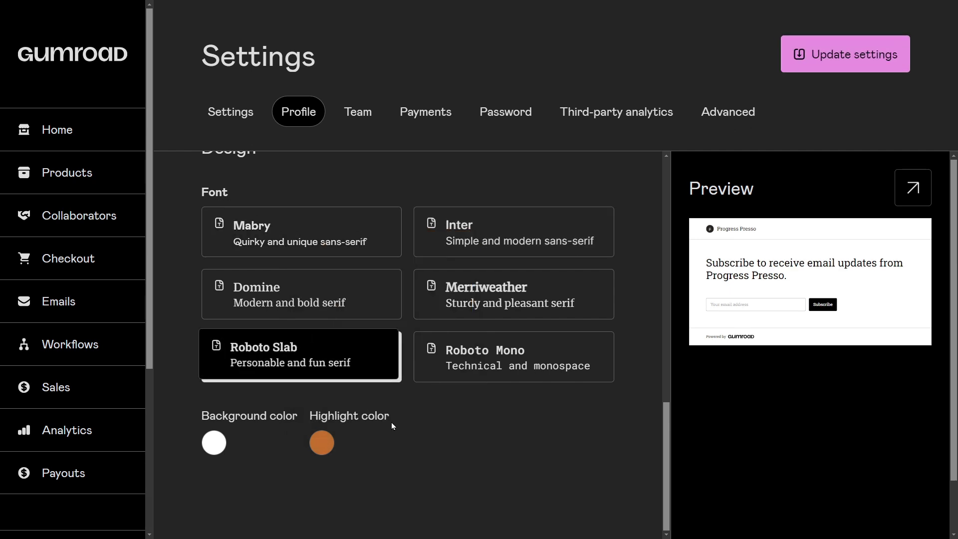
scroll(343, 359, up, 2)
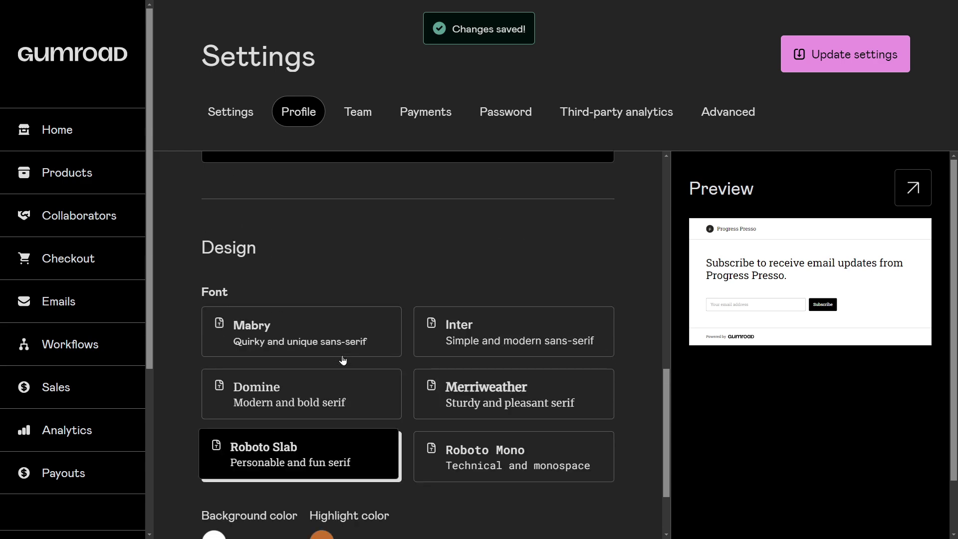
scroll(343, 359, up, 9)
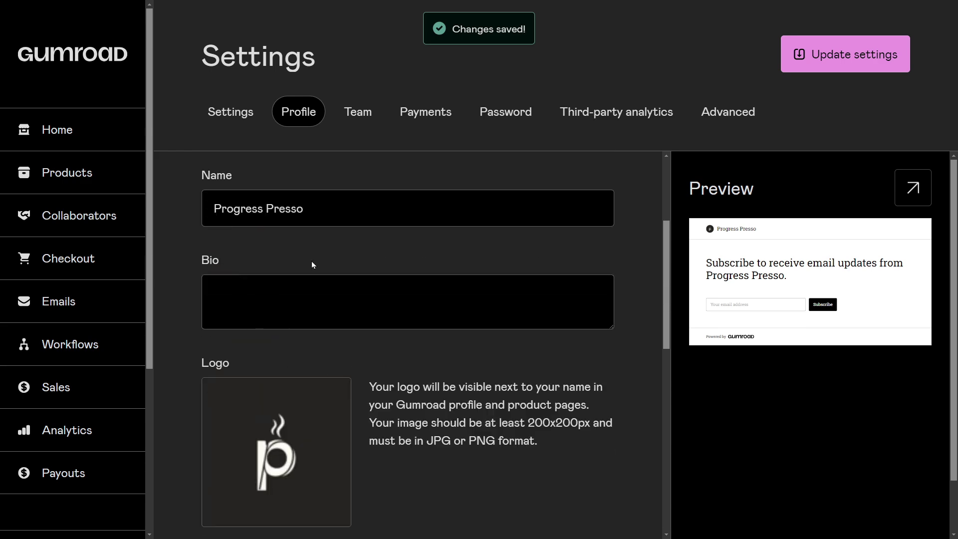
scroll(359, 239, up, 4)
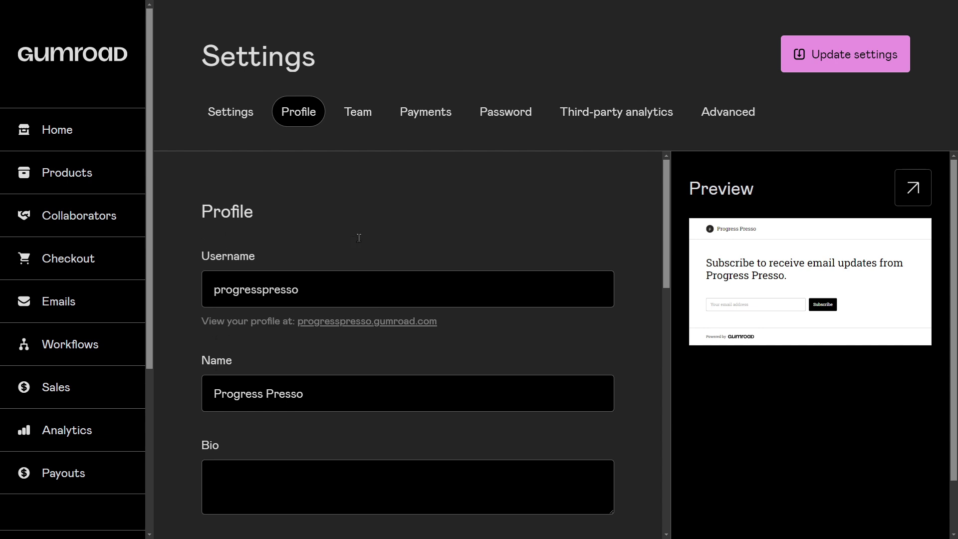
Step: Review the account's team member and payment settings, and return to the general and profile settings
click(366, 127)
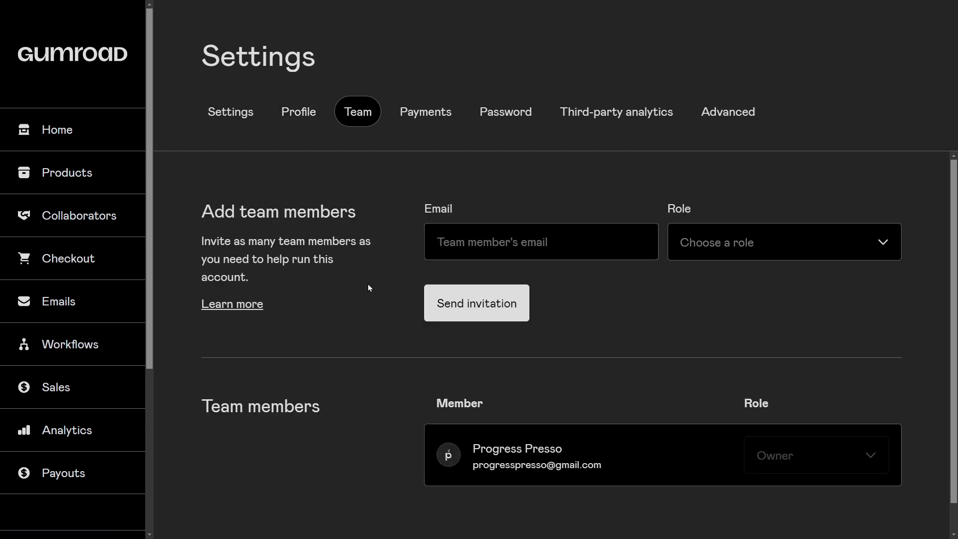
key(ctrl+minus)
key(ctrl+minus)
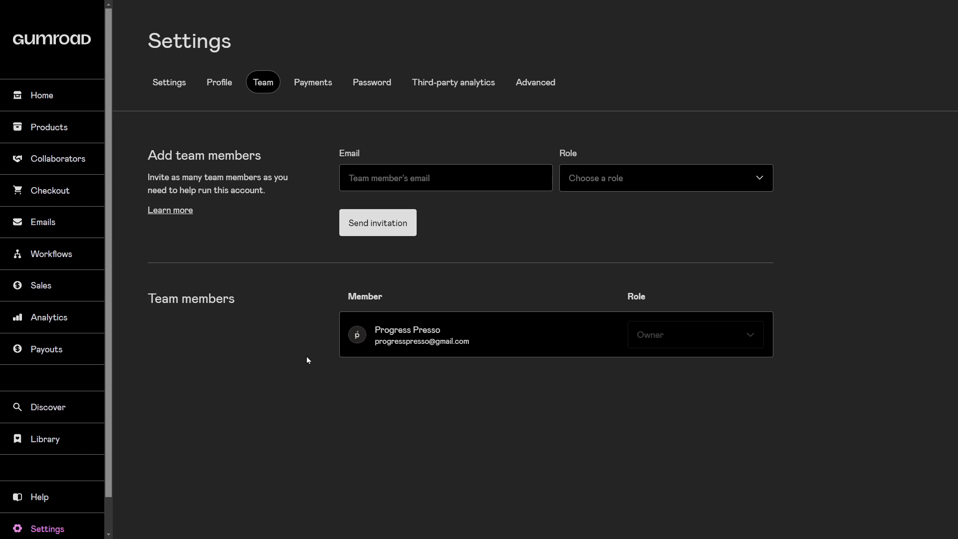
click(315, 91)
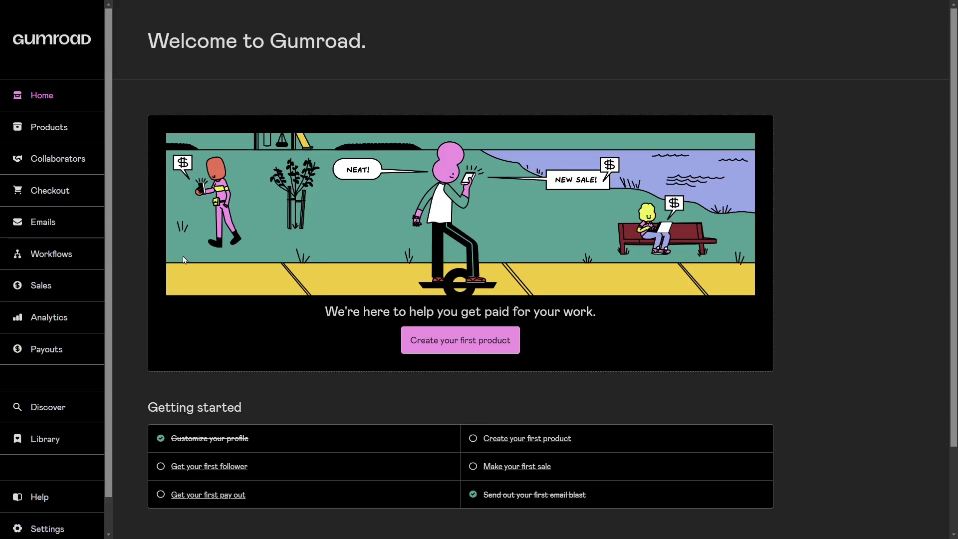
click(33, 528)
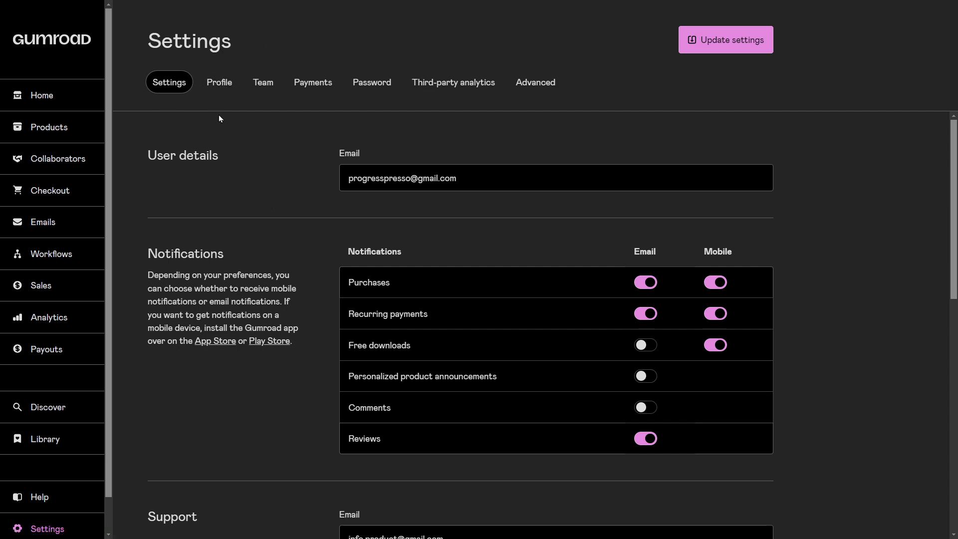
click(218, 86)
Step: Start a new product and name it "Monetizing Digital Products: A Guide for Selling in 2024"
click(66, 135)
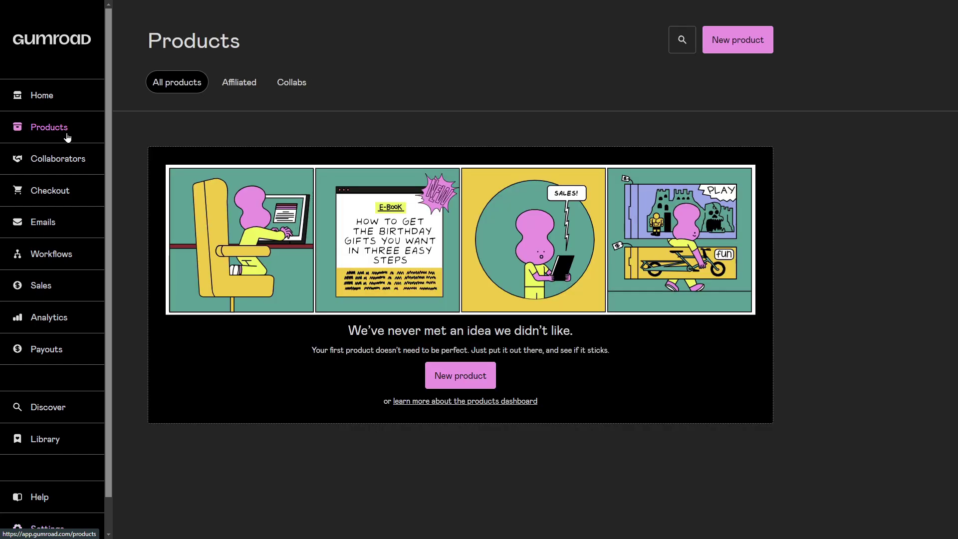
click(462, 385)
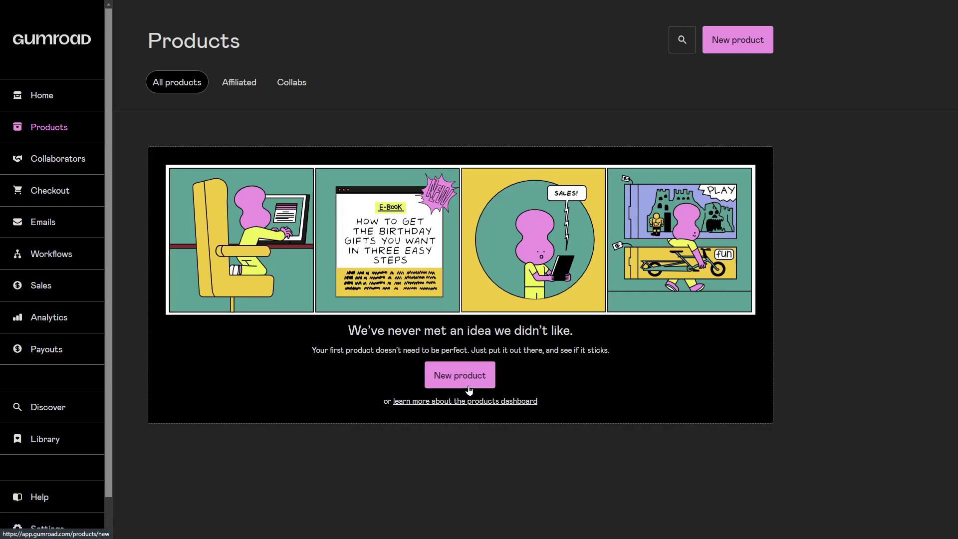
click(368, 145)
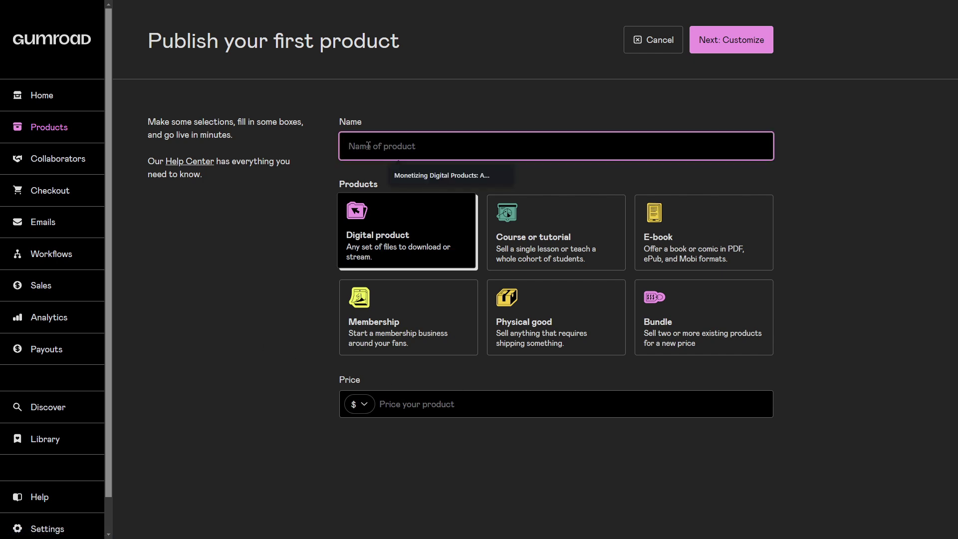
click(423, 174)
click(439, 176)
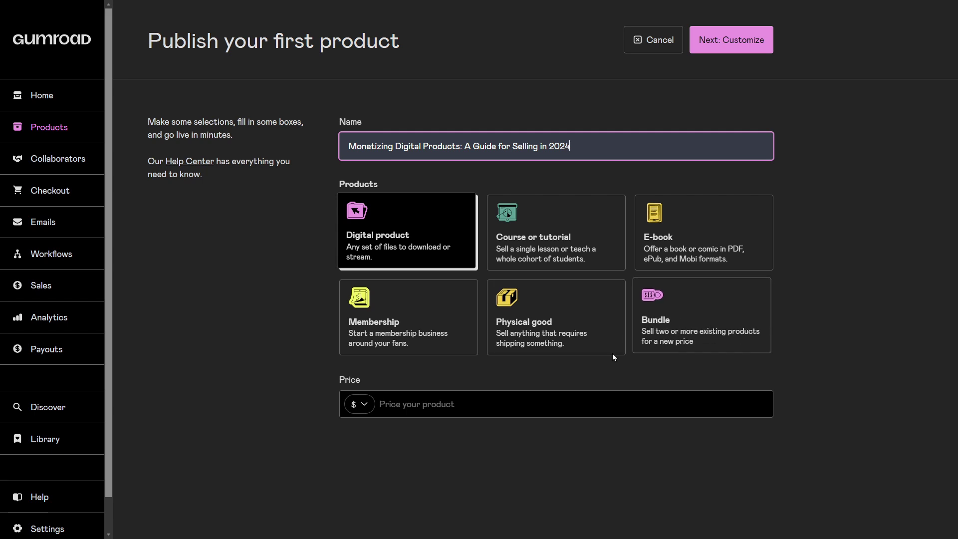
Step: Set the price to $0, keep the Digital product type and continue to the product's customization
click(411, 407)
text(0)
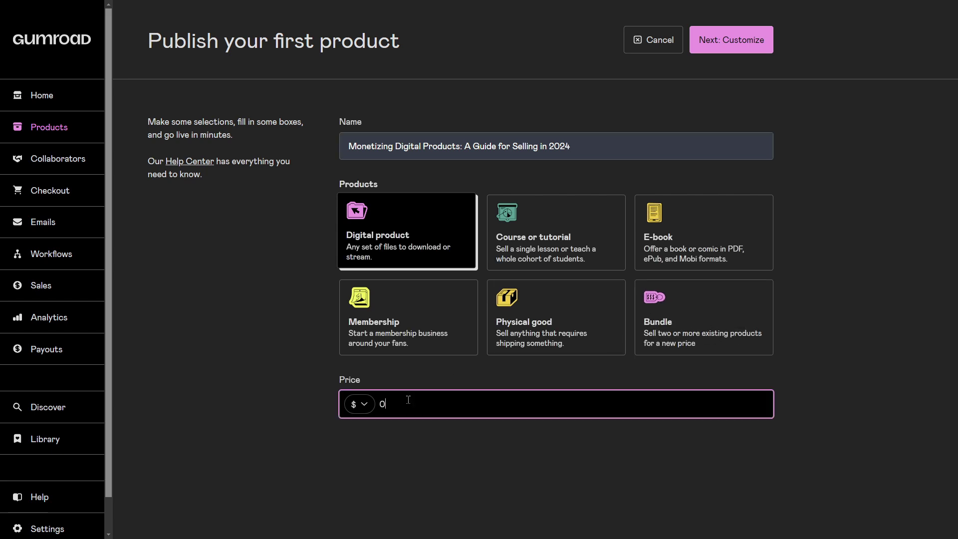
click(264, 253)
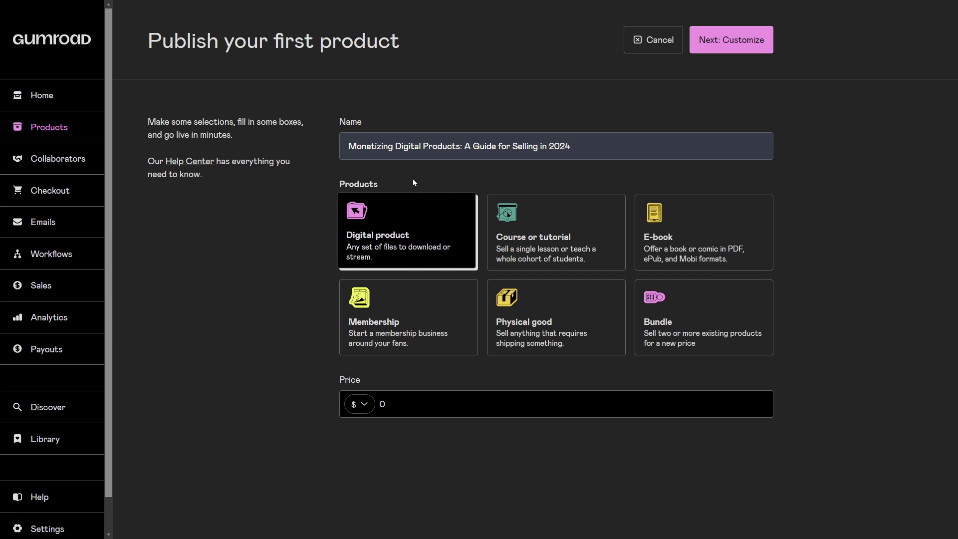
click(400, 413)
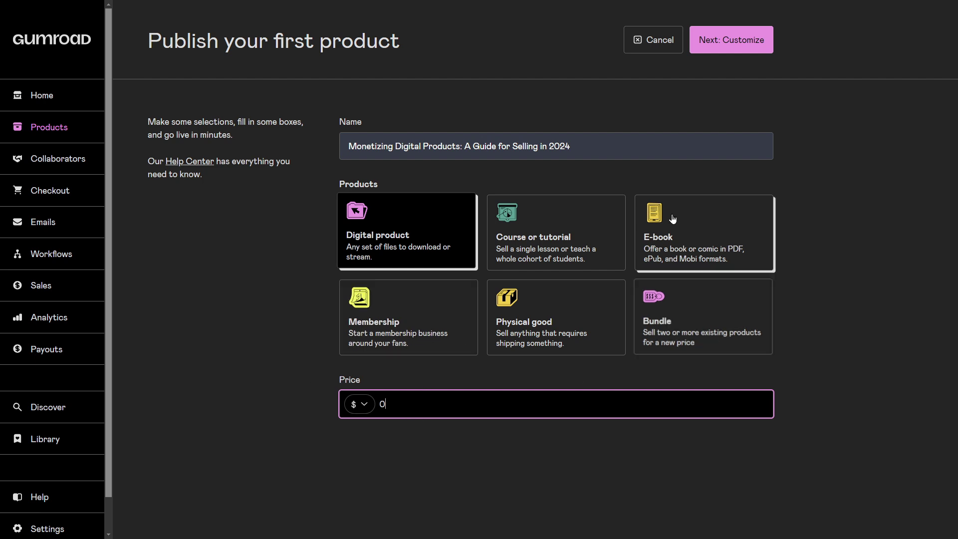
click(755, 49)
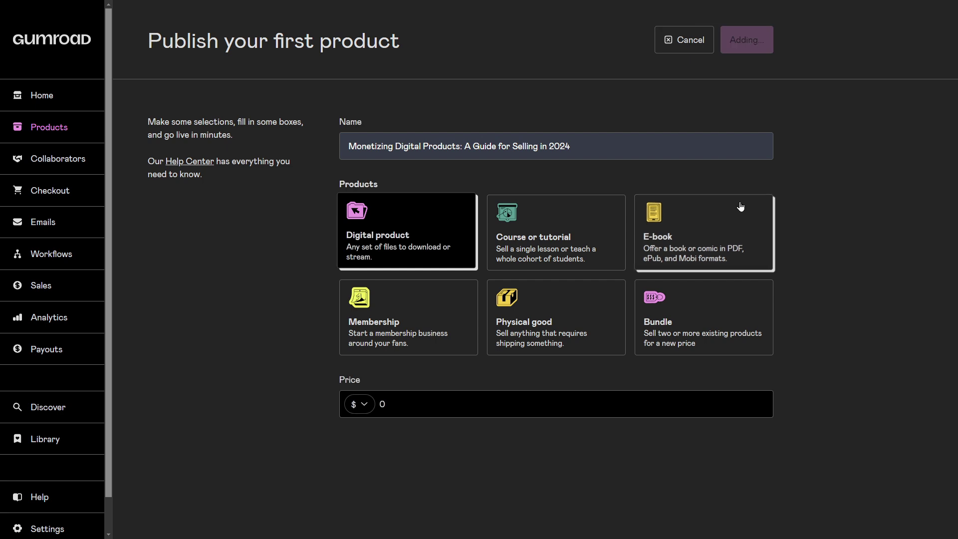
Step: Enter the product description, from "Inside This Guide, You'll Discover:*" through seven numbered topics to "Download Your FREE GUIDE Today and Start Monetizing Your Digital Products!"
scroll(460, 261, down, 1)
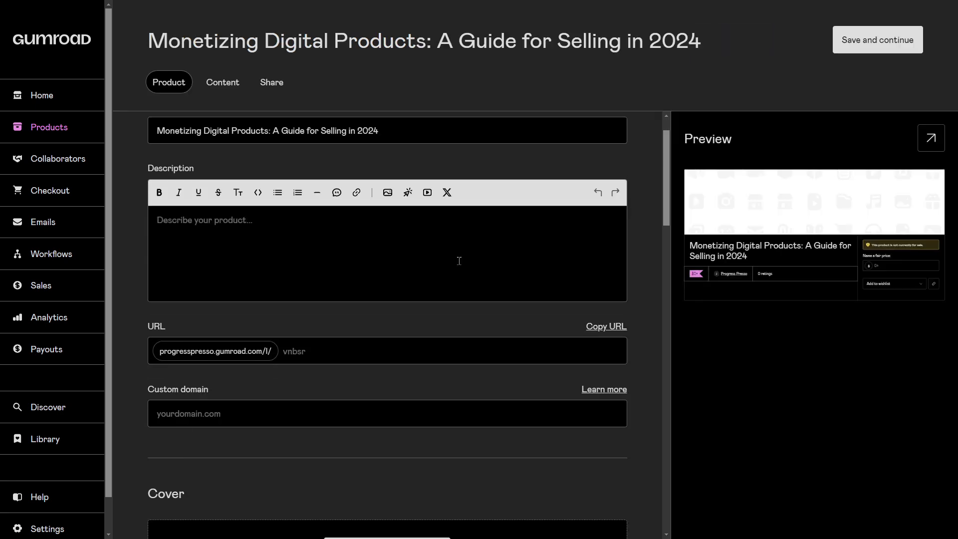
scroll(459, 261, up, 1)
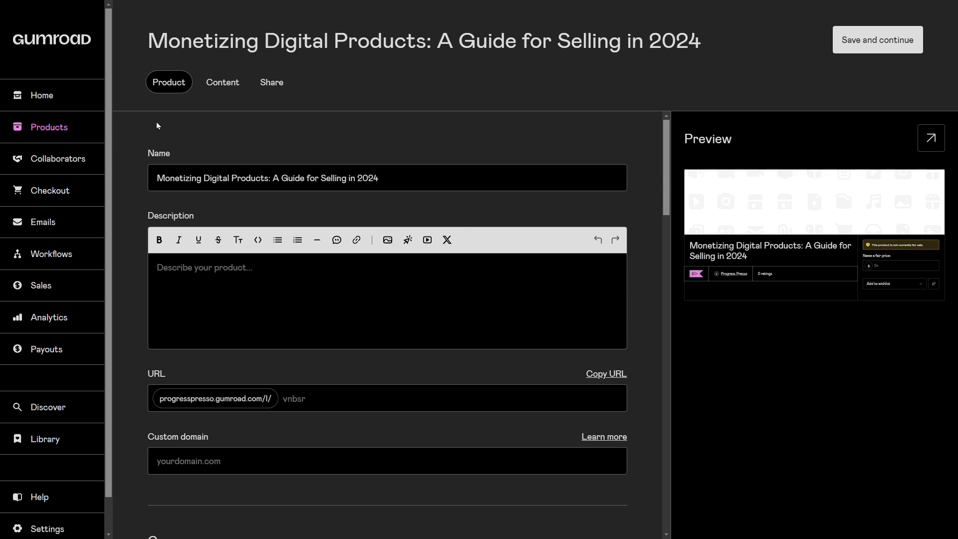
click(165, 177)
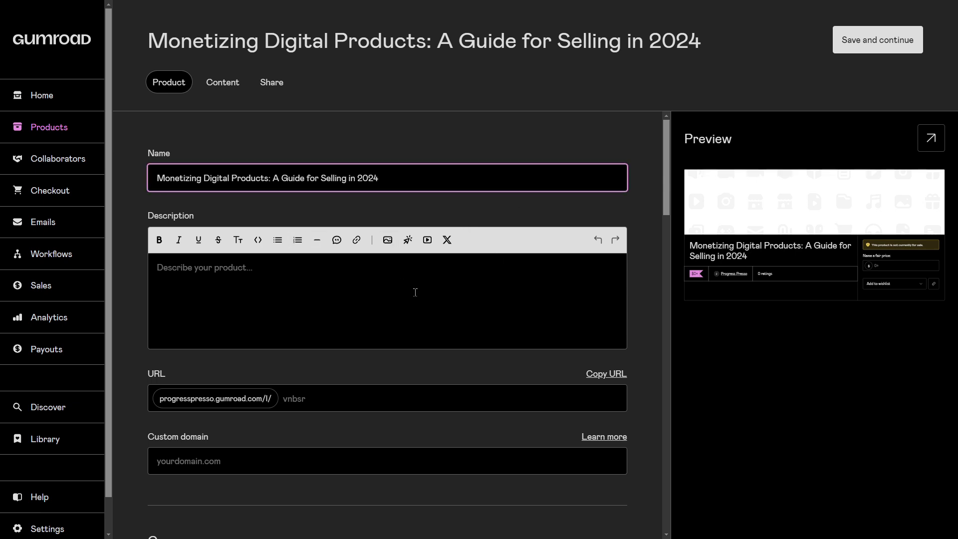
click(198, 288)
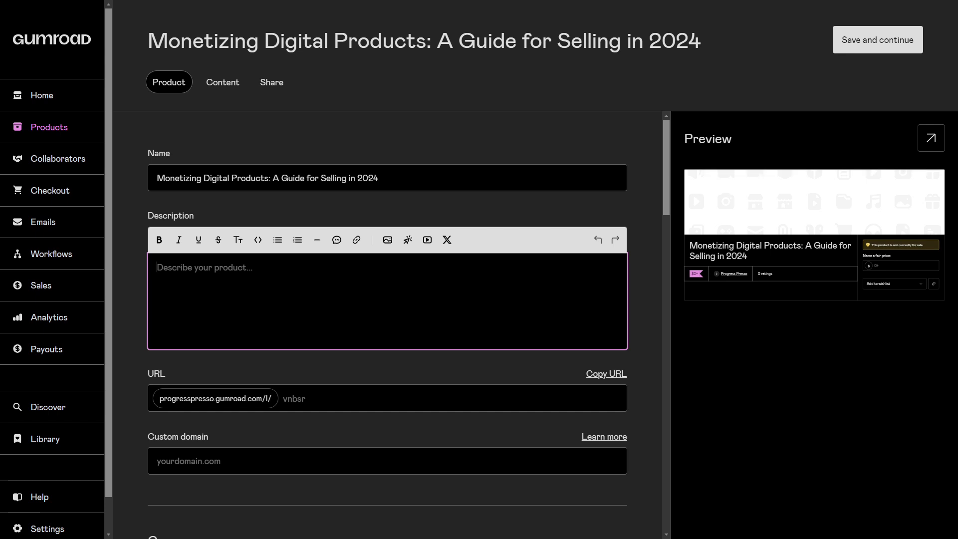
key(alt+Tab)
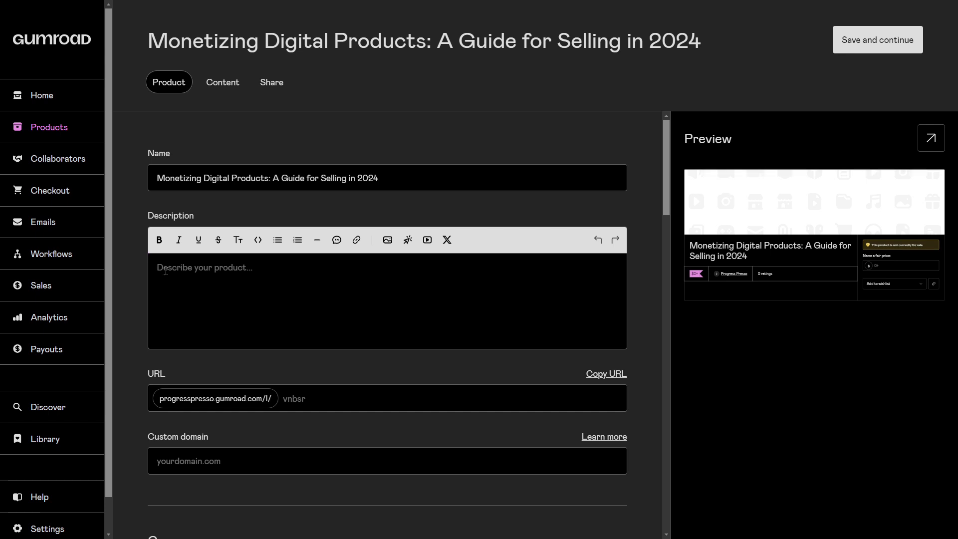
click(182, 270)
text(Inside This Guide, You'll Discover:* 1. Emerging Trends: Stay ahead of the curve with insights into the latest trends shaping the digital product market. From NFTs to subscription models, learn what's hot and what's next. 2. Platform Strategies: Detailed comparisons of the top platforms for selling digital products, including pros, cons, and best practices for each. 3. Marketing Mastery: Proven marketing techniques to boost your visibility and sales. Learn how to leverage social media, email marketing, and influencer partnerships to reach your target audience. 4. Pricing Tactics: Expert advice on pricing your digital products for maximum profit without scaring away potential customers. 5. Legal Essentials: Understand the legalities involved in selling digital products, including copyright, licensing, and data protection. 6. Case Studies: Real-world examples of successful digital product entrepreneurs who have turned their ideas into lucrative businesses. 7. Tools & Resources: A curated list of tools, apps, and resources that can streamline your workflow and enhance your productivity. Whether you're a seasoned creator or just starting out, this guide provides actionable insights and practical tips to help you succeed in the competitive digital product market of 2024. Don't miss out on the opportunity to transform your passion into profit! Download Your FREE GUIDE Today and Start Monetizing Your Digital Products!)
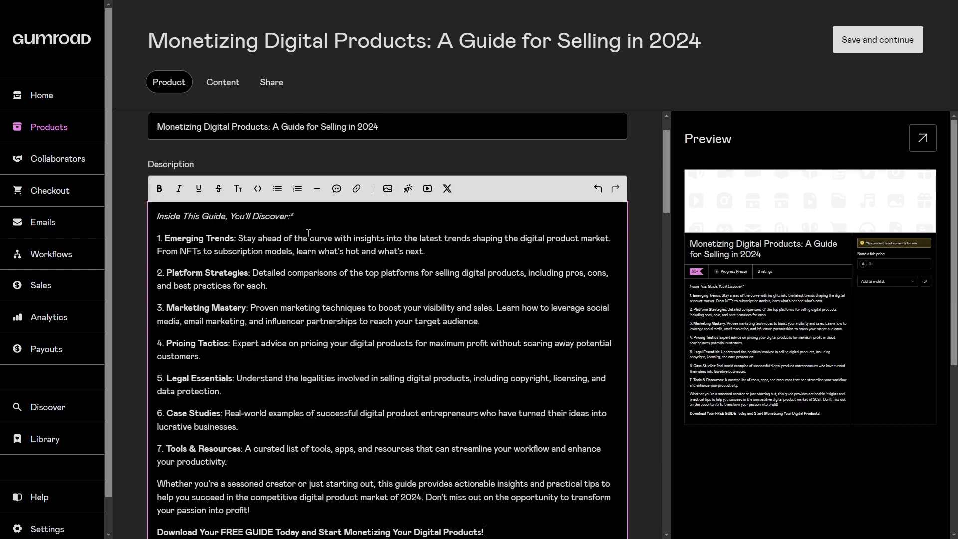
Step: Examine the product description's introduction, numbered topics and closing call to action
scroll(383, 318, down, 3)
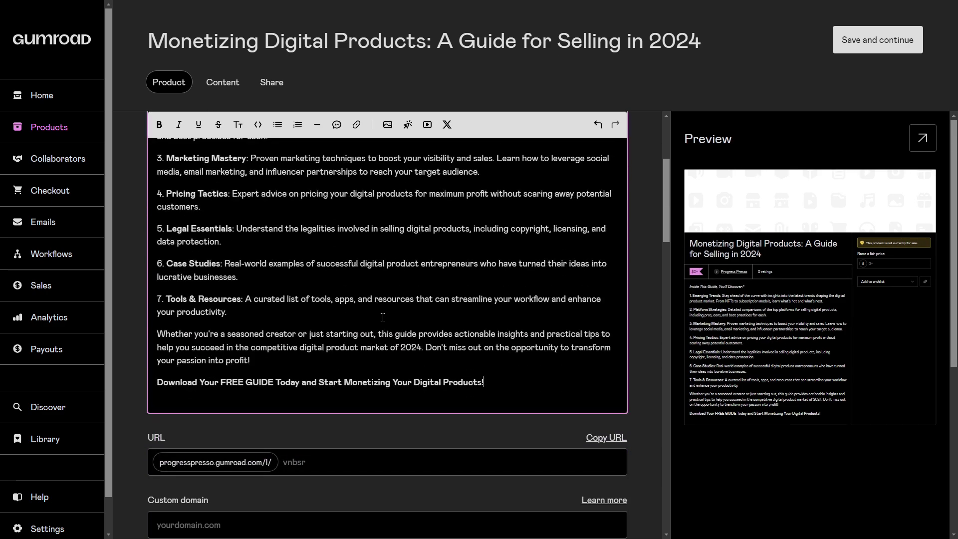
scroll(377, 321, up, 4)
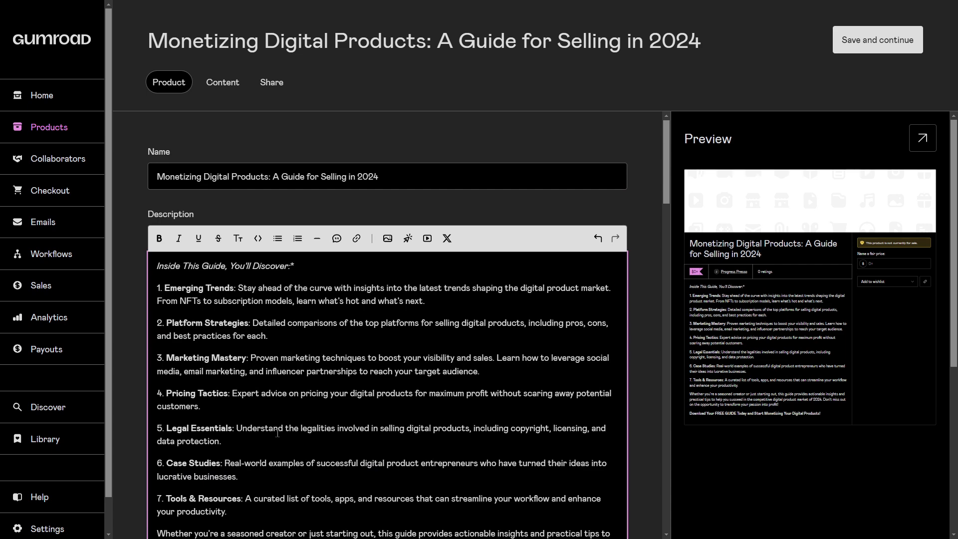
scroll(278, 433, down, 2)
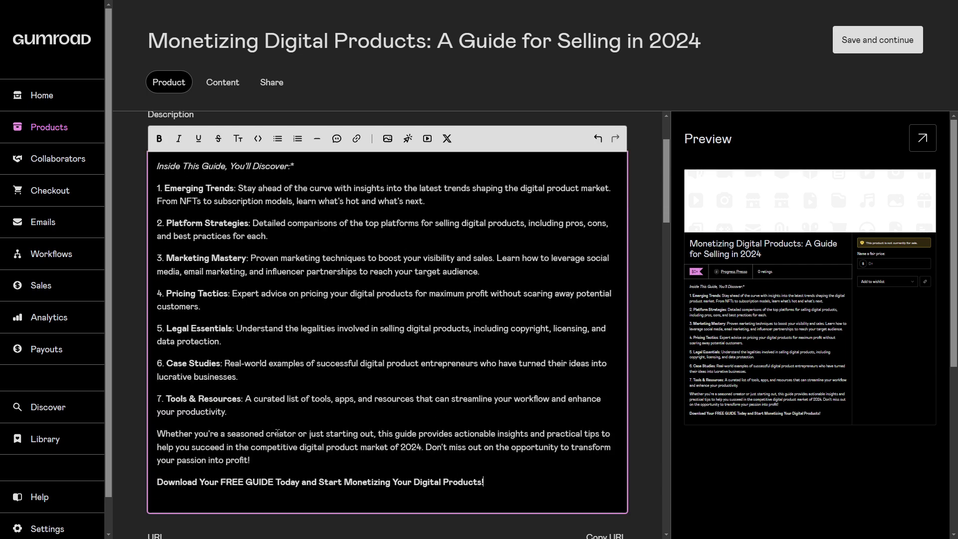
scroll(278, 433, up, 2)
drag(169, 268, 256, 360)
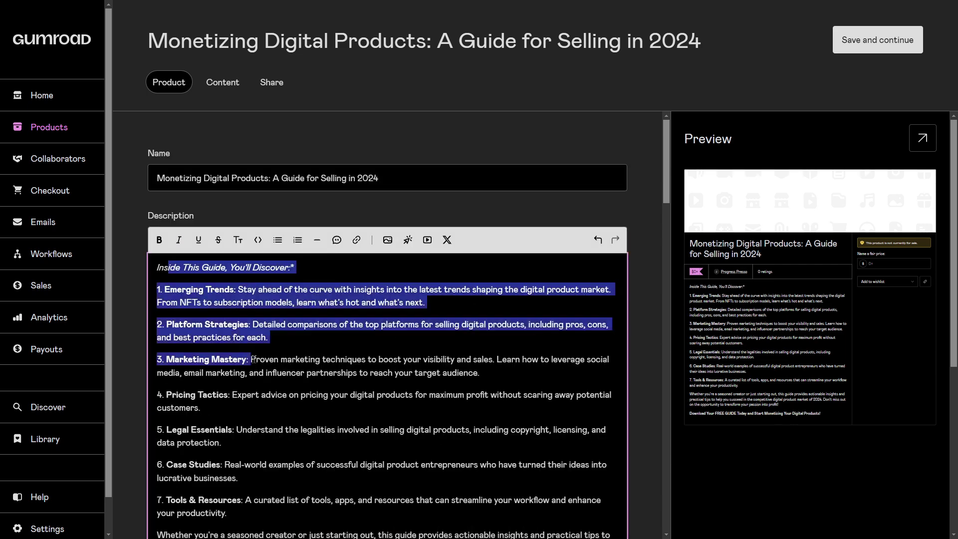
click(228, 345)
scroll(301, 392, down, 2)
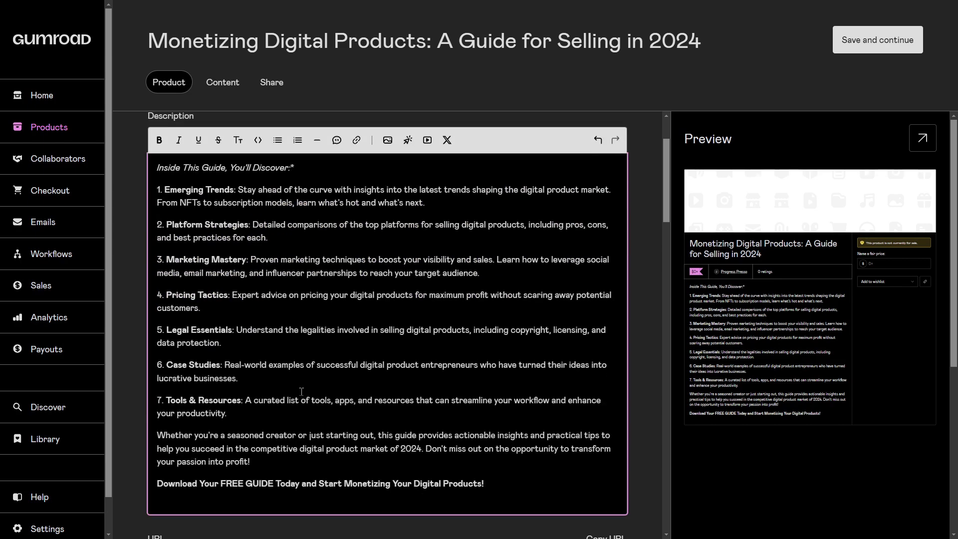
scroll(302, 392, up, 2)
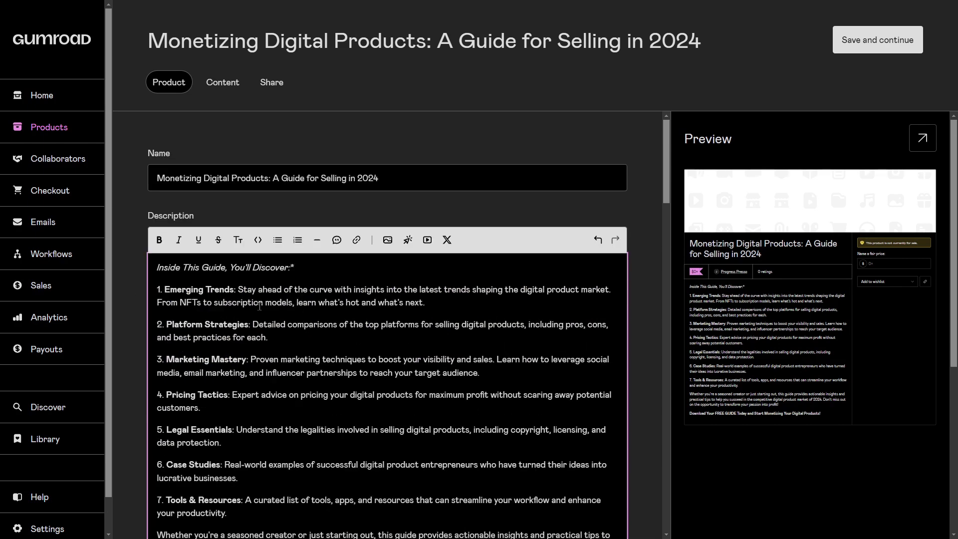
scroll(351, 347, down, 2)
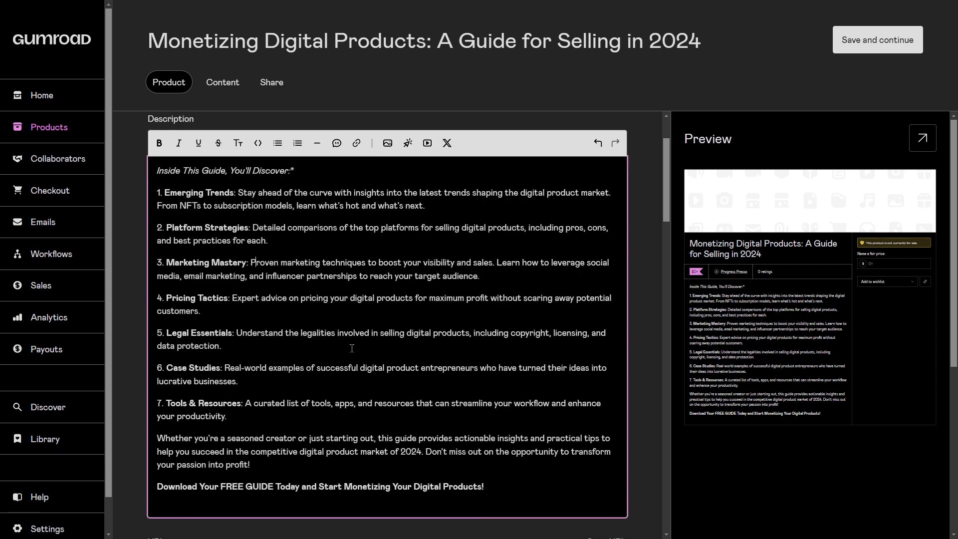
scroll(352, 348, down, 1)
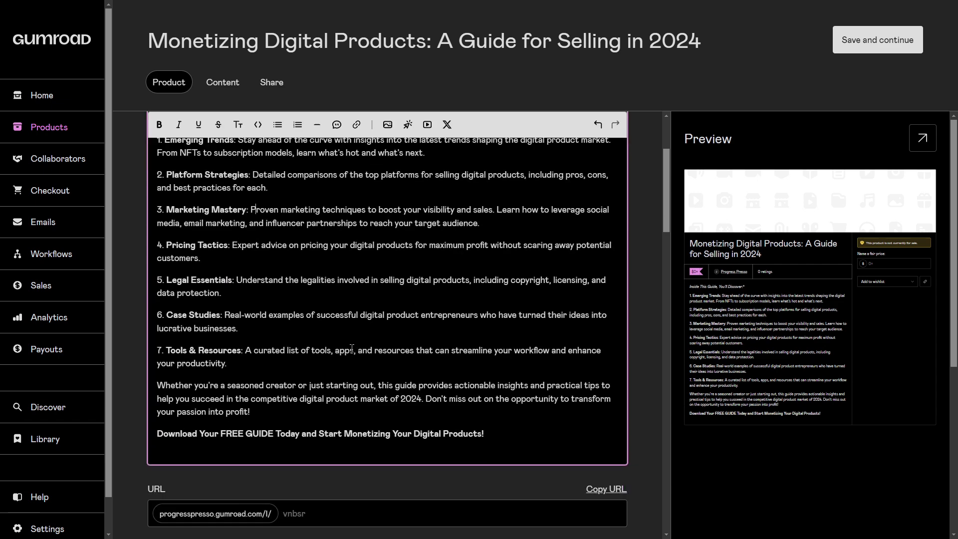
Step: Set the product's URL ending to "monetizing-digital-products"
scroll(352, 348, up, 3)
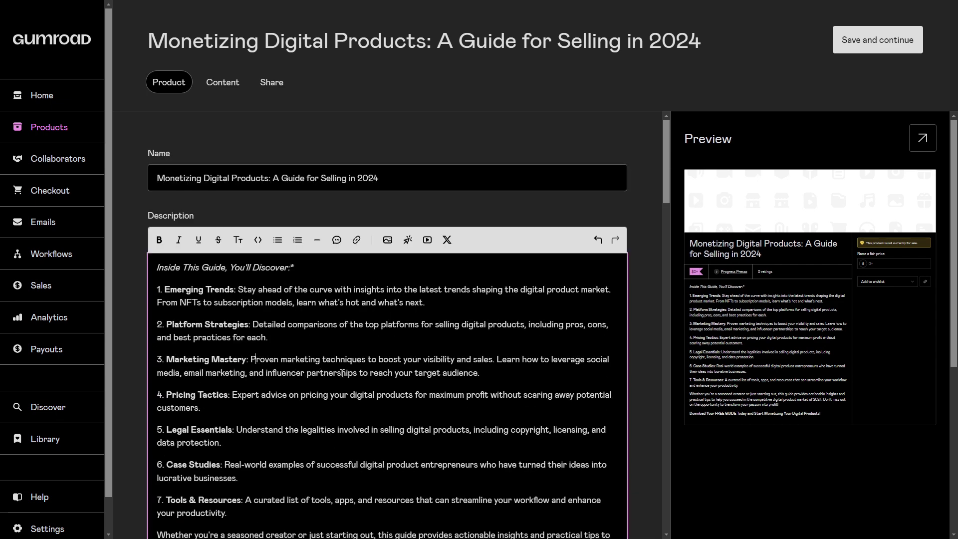
scroll(343, 373, down, 7)
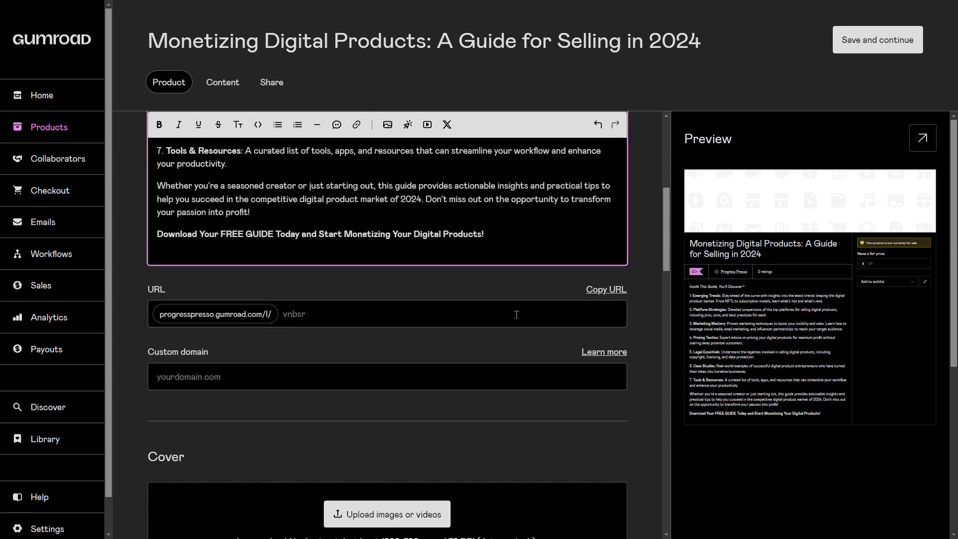
click(339, 316)
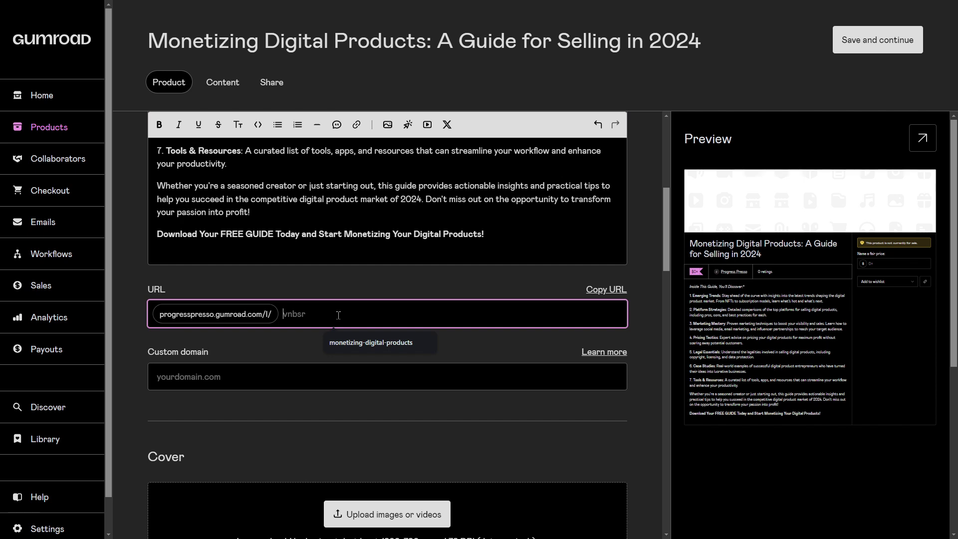
text(monetizing-digital-products)
click(377, 346)
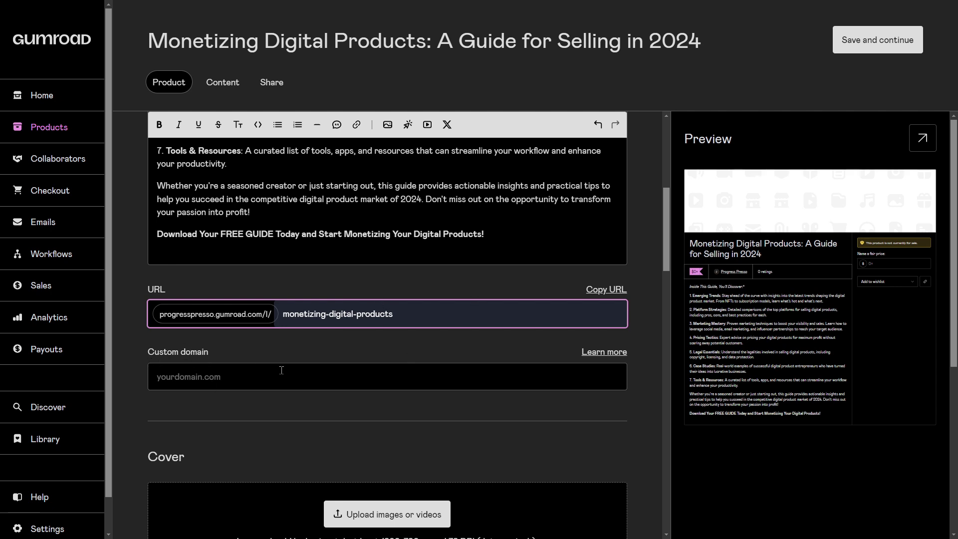
Step: Preview the full product page, review its layout from title to closing call to action, and return to editing
scroll(299, 380, down, 1)
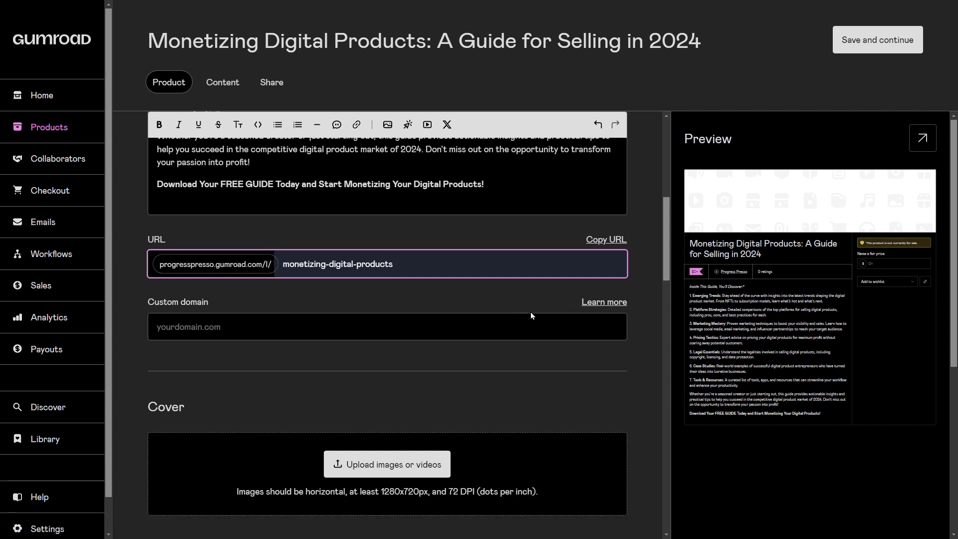
scroll(289, 373, down, 2)
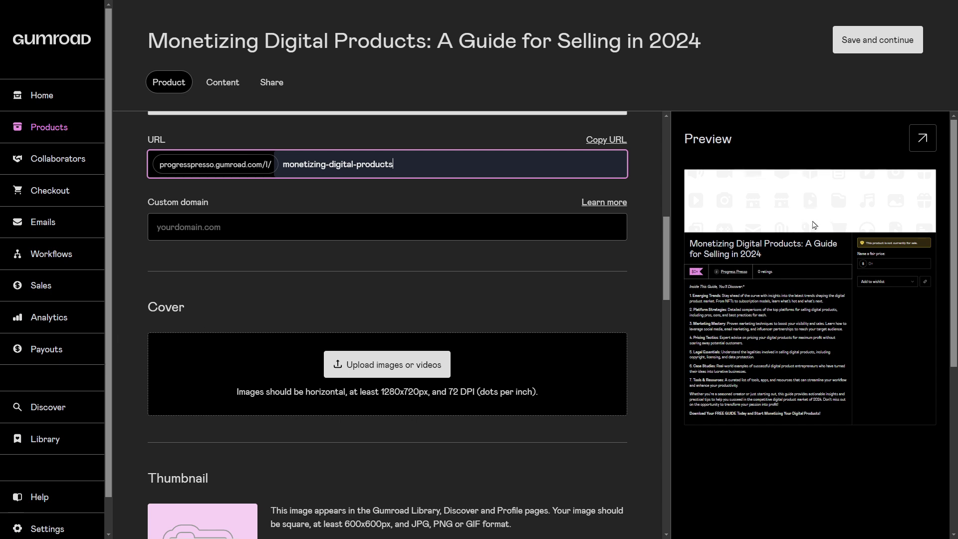
click(923, 138)
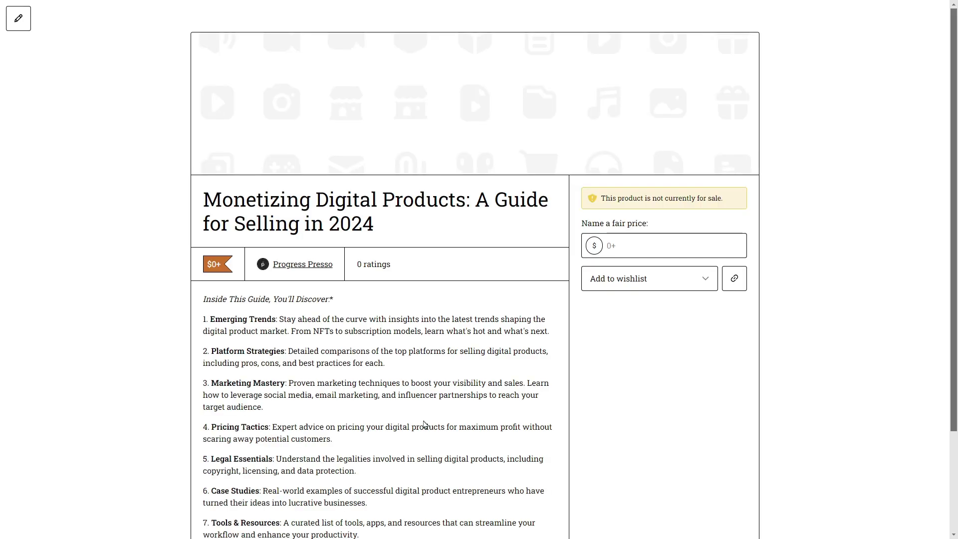
scroll(348, 229, down, 1)
scroll(300, 149, down, 1)
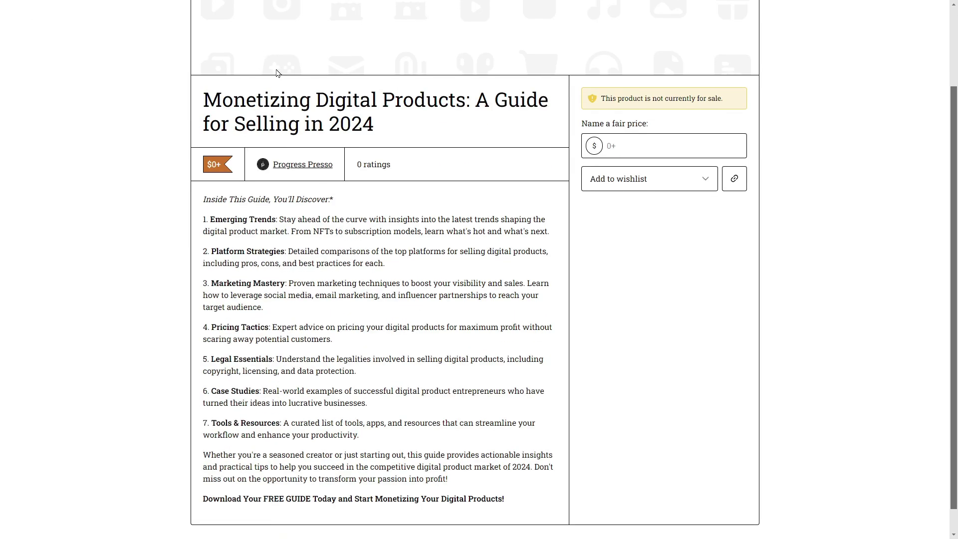
scroll(294, 164, down, 1)
scroll(246, 298, up, 3)
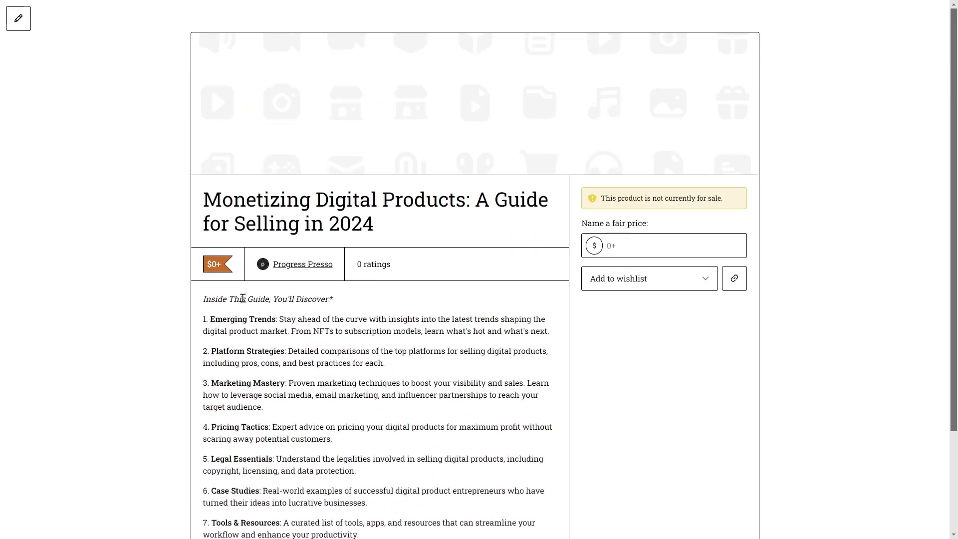
click(19, 22)
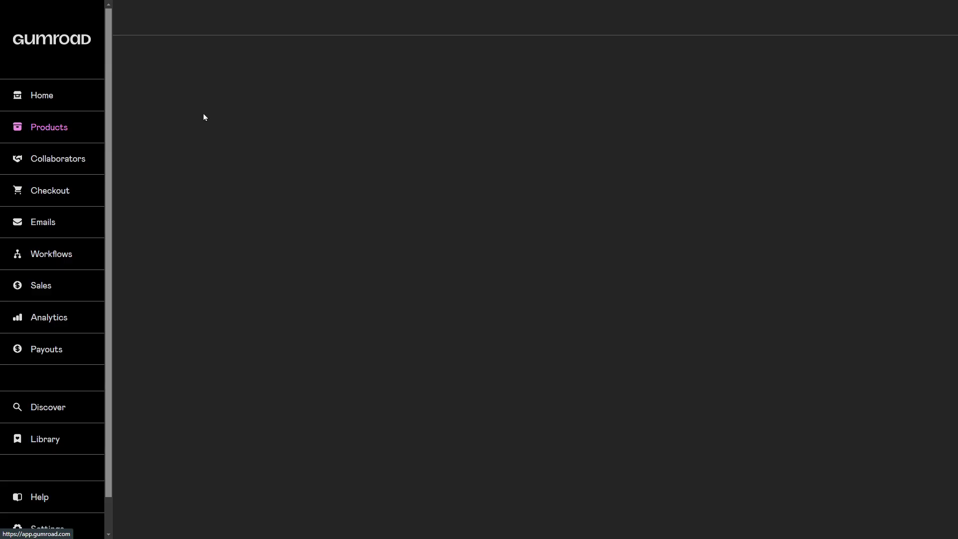
Step: Upload BANNER.png from the Downloads folder as the product's cover image
scroll(385, 219, down, 4)
scroll(524, 443, down, 7)
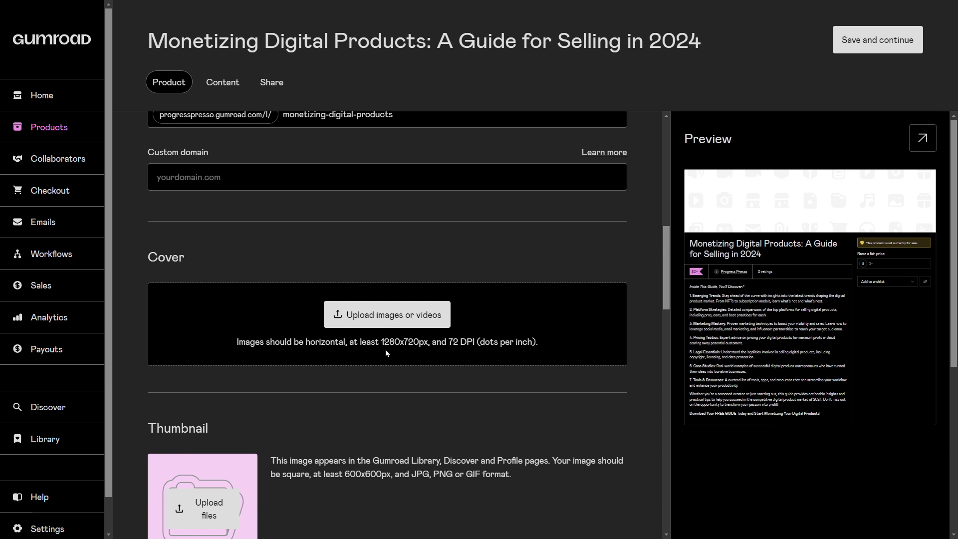
click(387, 314)
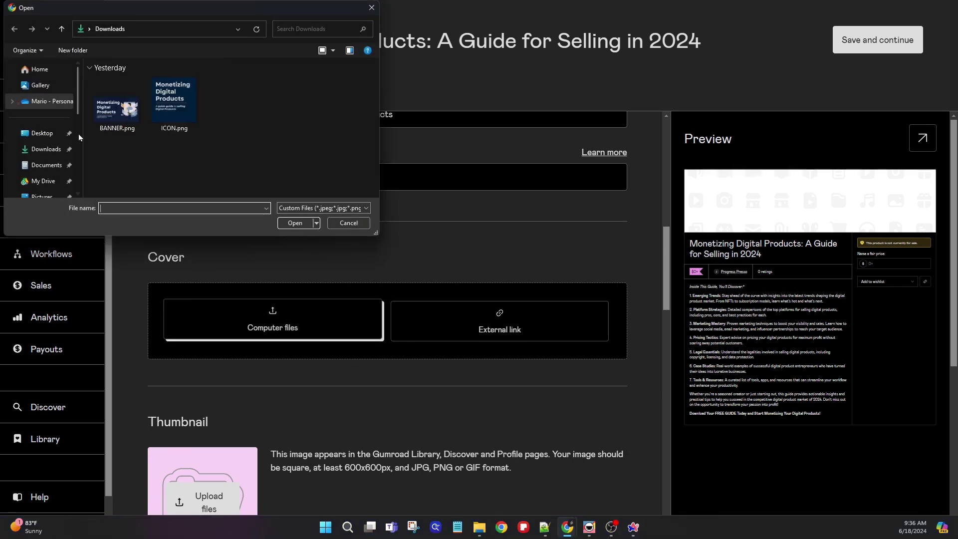
click(135, 112)
click(295, 223)
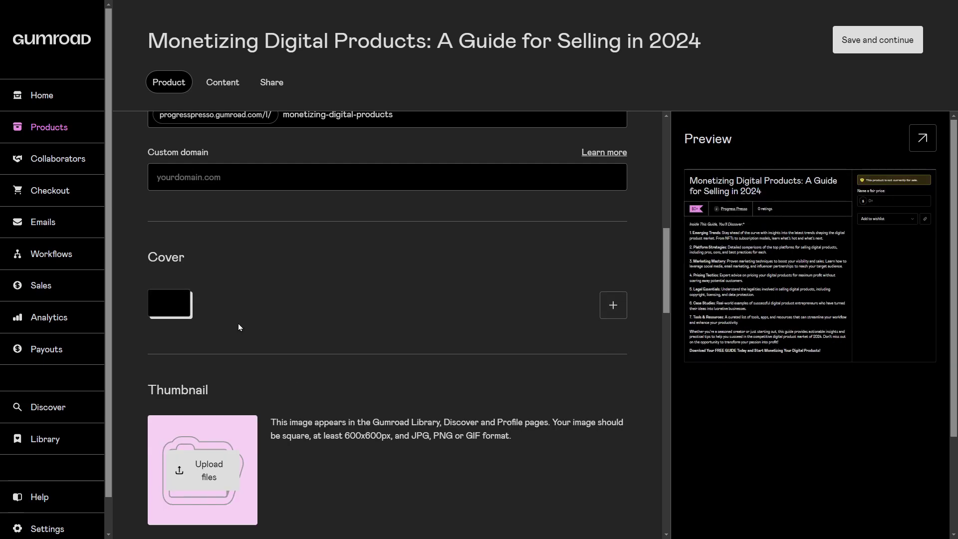
scroll(358, 399, down, 4)
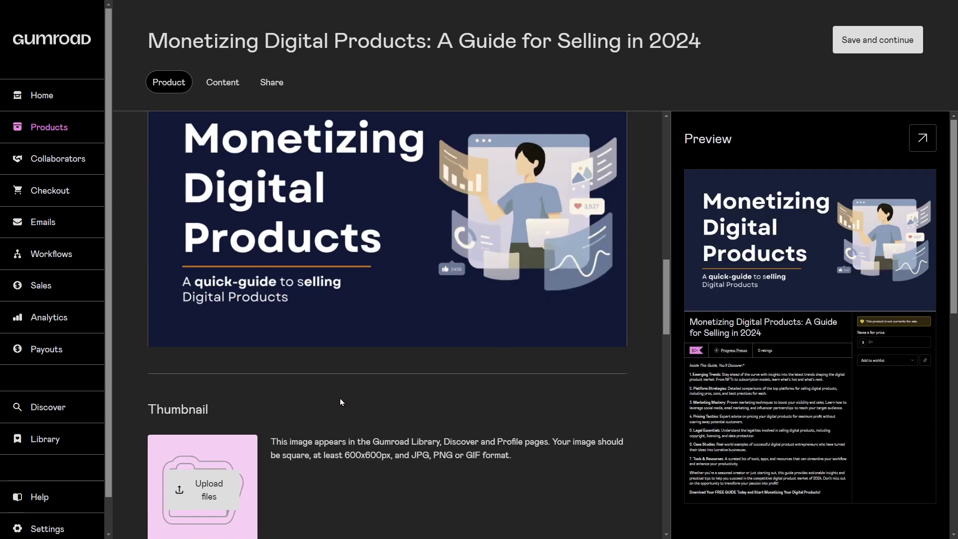
scroll(316, 333, up, 2)
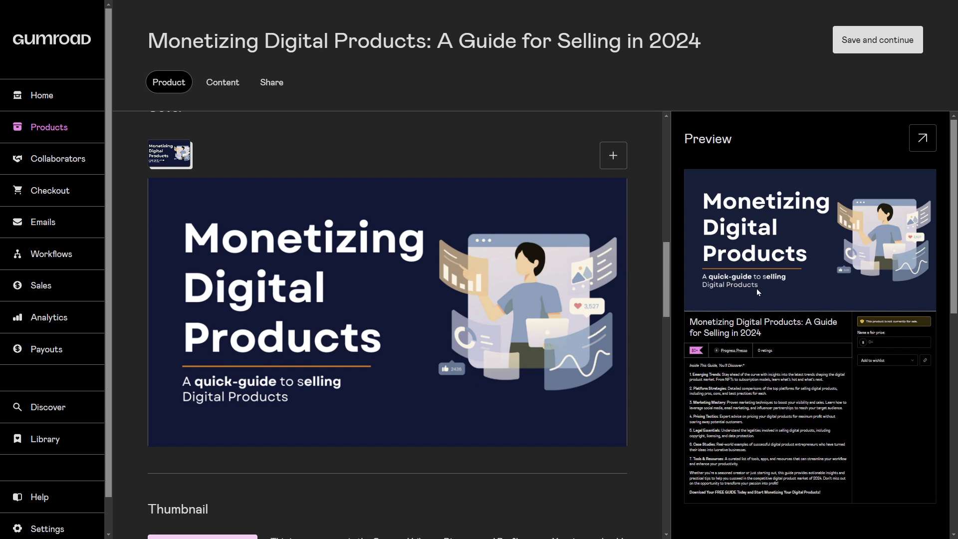
Step: Upload ICON.png from the Downloads folder as the product's thumbnail
scroll(384, 433, down, 6)
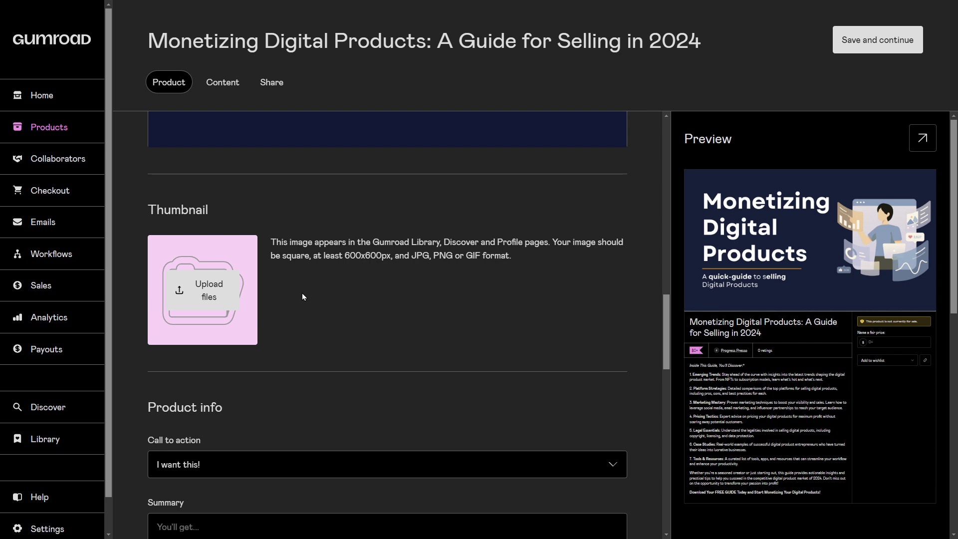
click(220, 299)
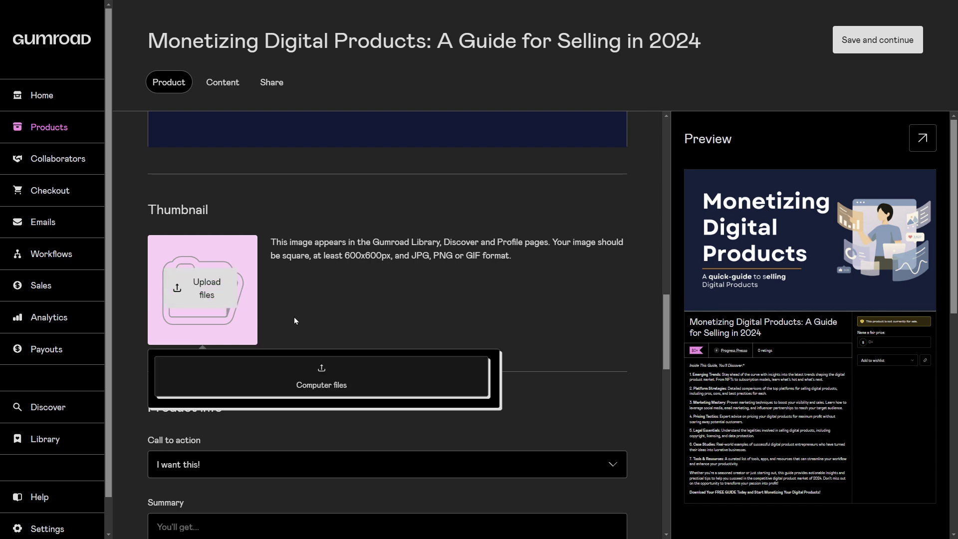
click(335, 387)
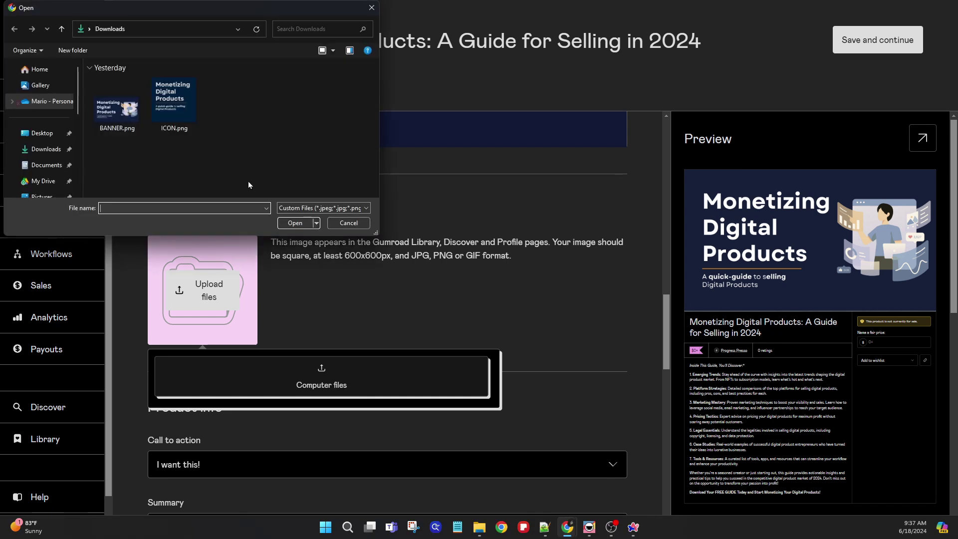
click(176, 100)
click(292, 226)
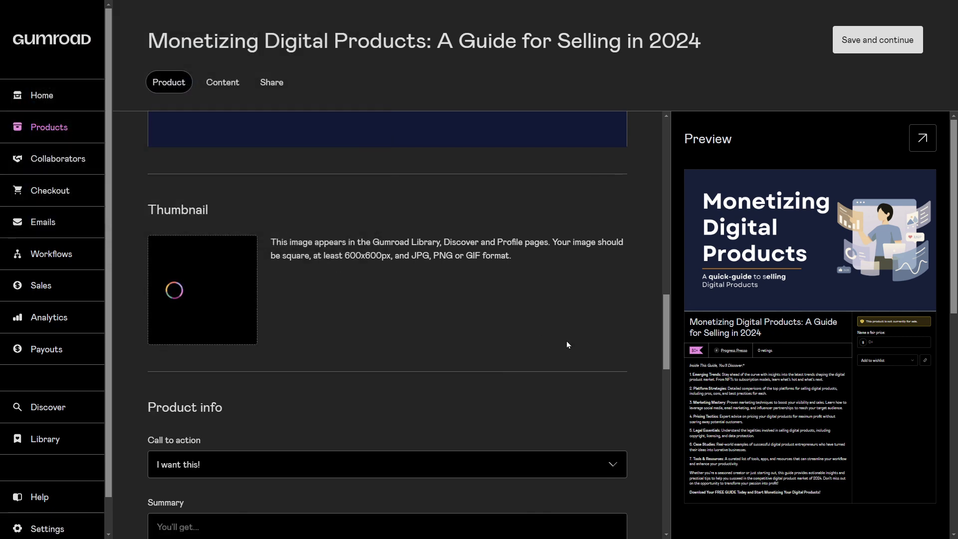
Step: Preview the product page with its cover image, examine the banner, description and price area, and return to editing
scroll(456, 373, down, 2)
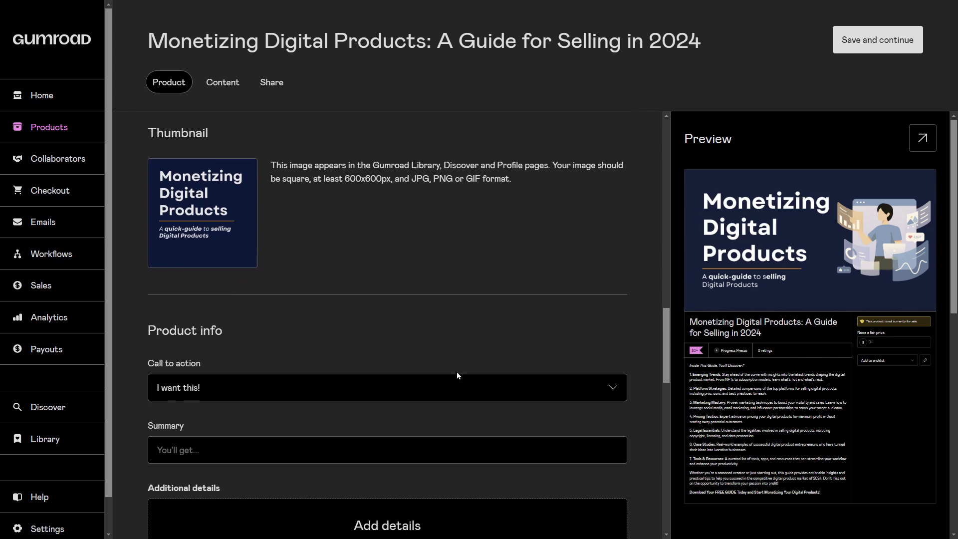
scroll(271, 318, down, 2)
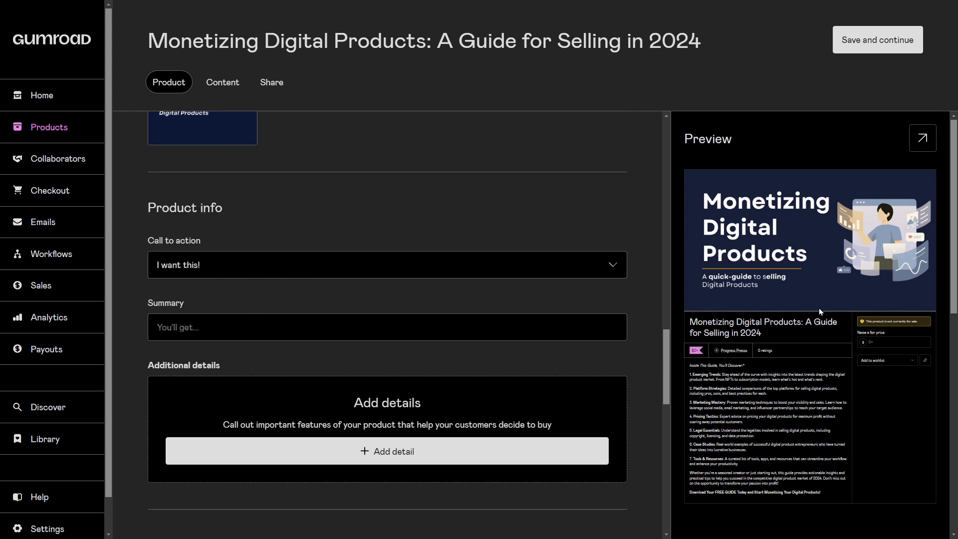
click(926, 141)
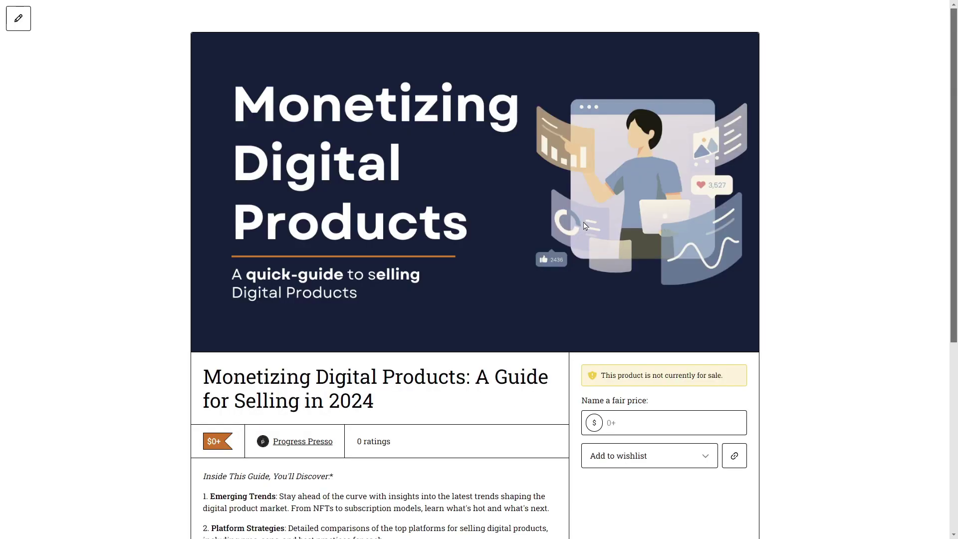
scroll(586, 225, down, 3)
scroll(586, 226, down, 4)
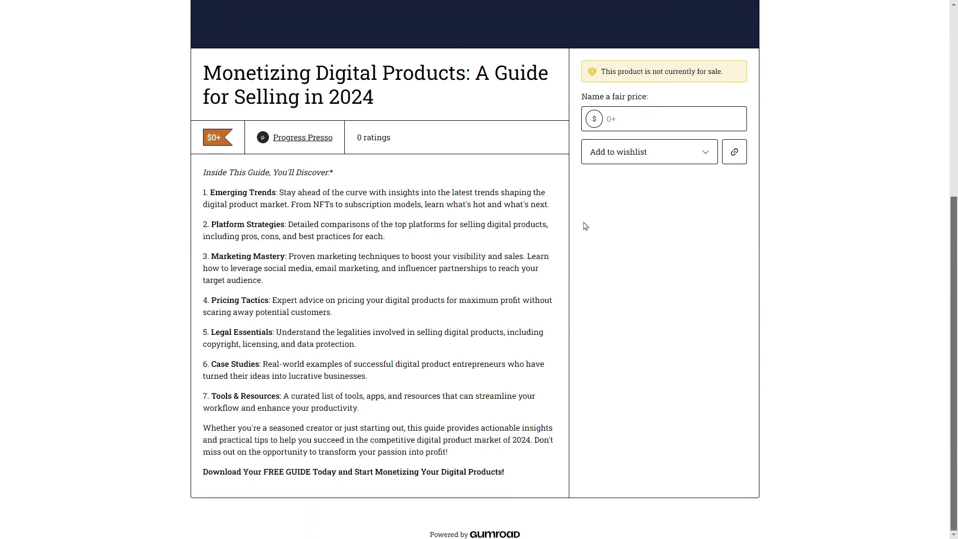
scroll(585, 225, up, 6)
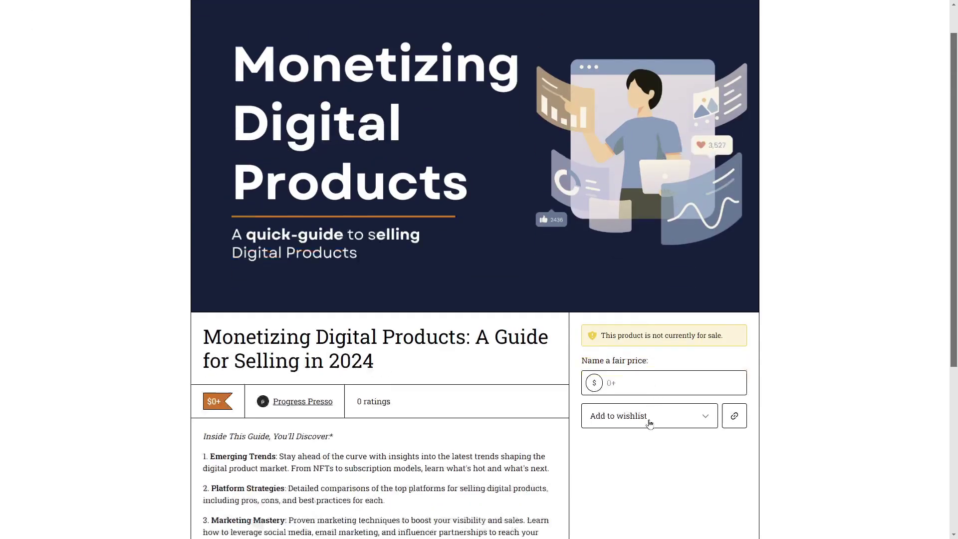
scroll(614, 345, down, 1)
scroll(349, 289, up, 2)
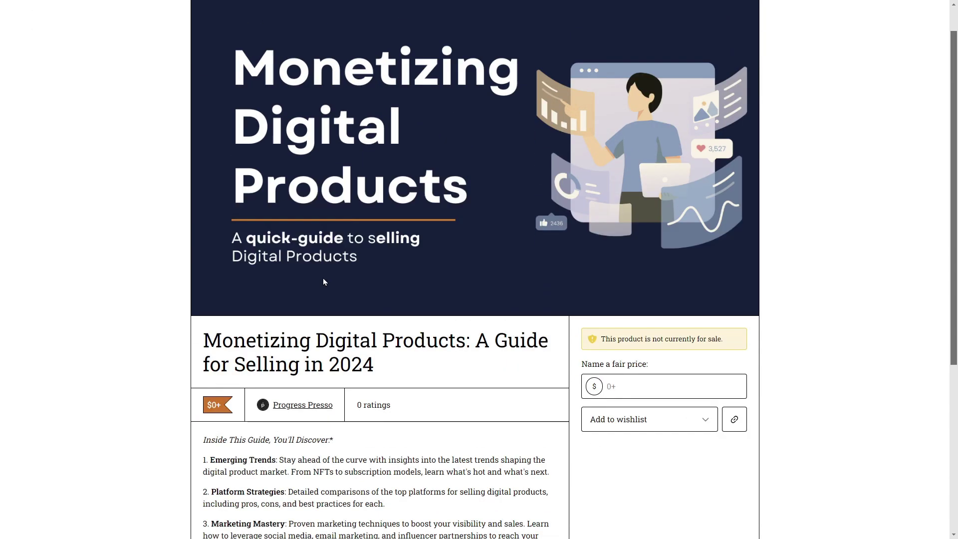
click(30, 18)
Step: Keep "I want this!" as the call to action and enter the summary "- Free Ebook on Monetizing Digital Products"
scroll(320, 329, down, 10)
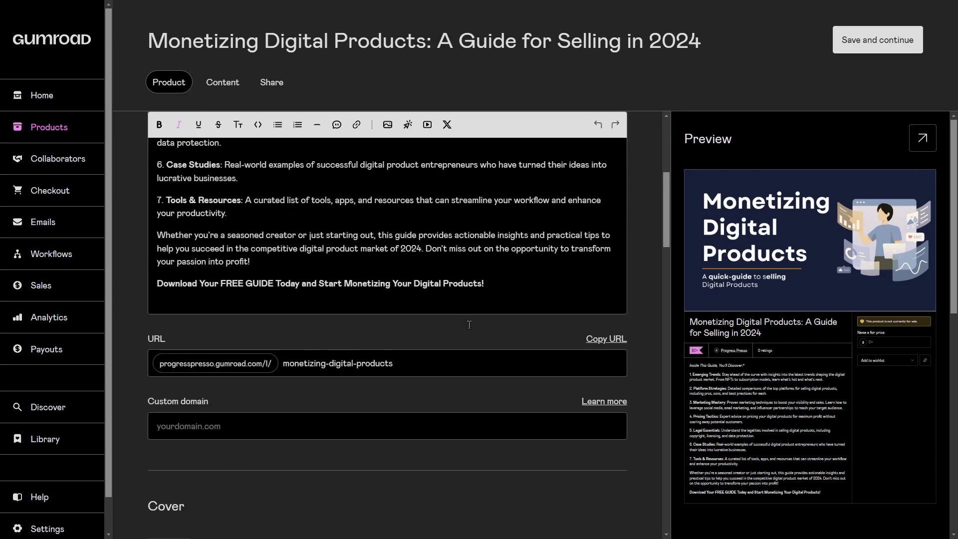
scroll(319, 328, down, 12)
click(292, 259)
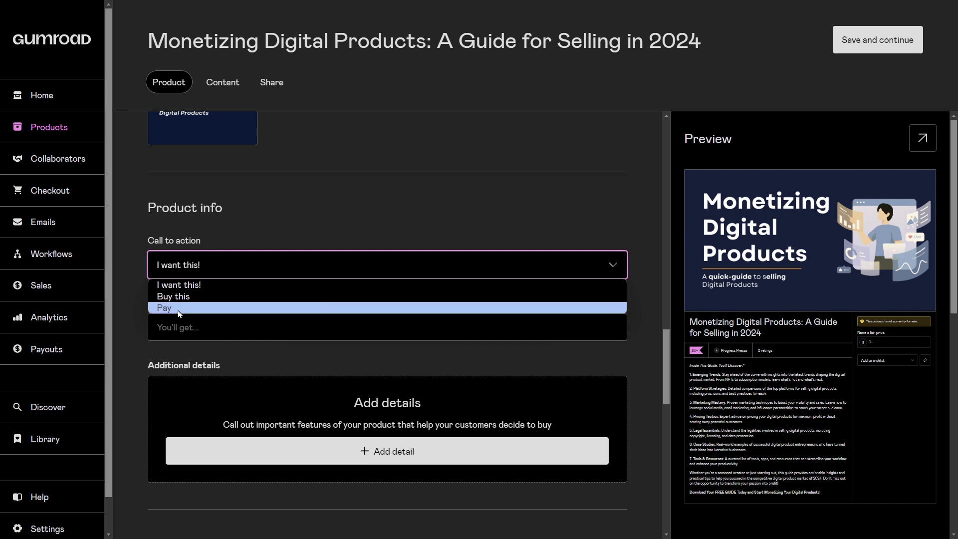
click(371, 337)
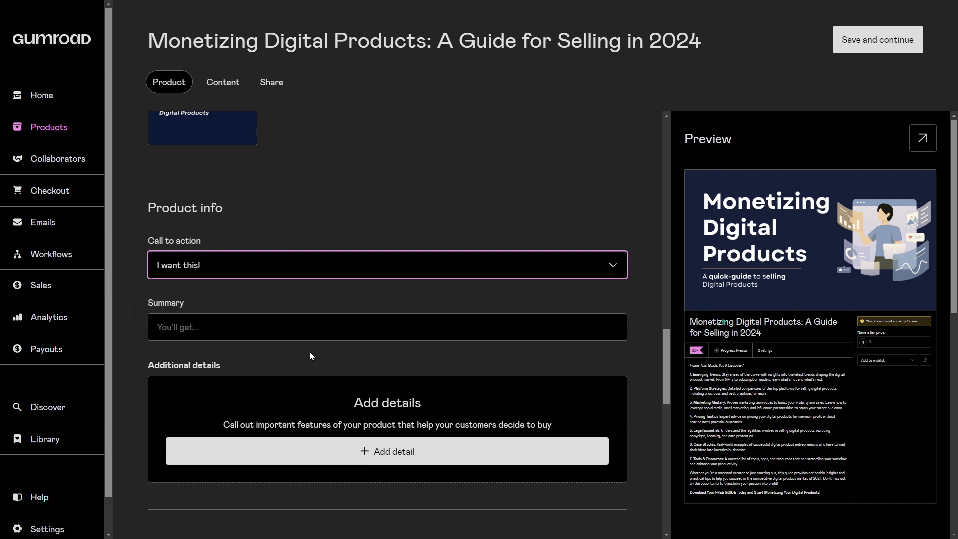
click(382, 335)
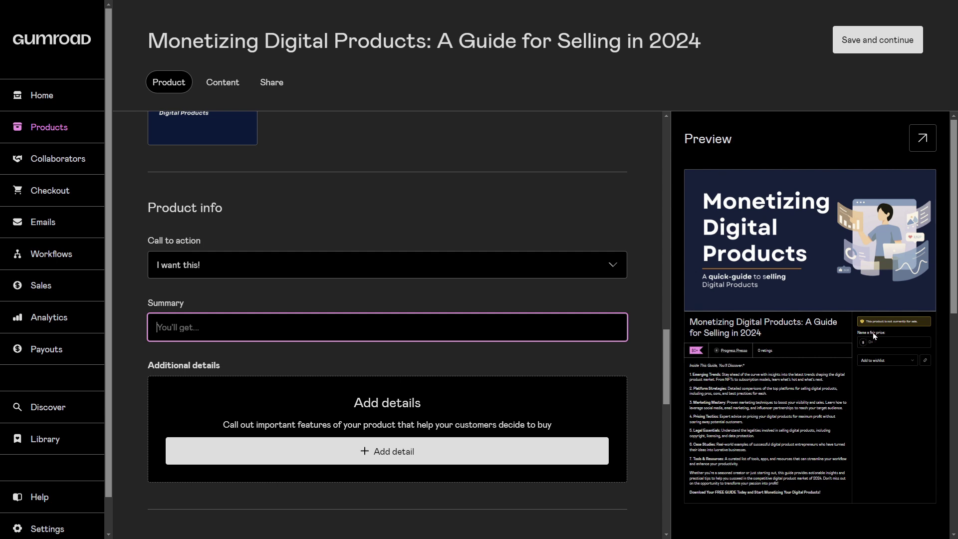
text(-)
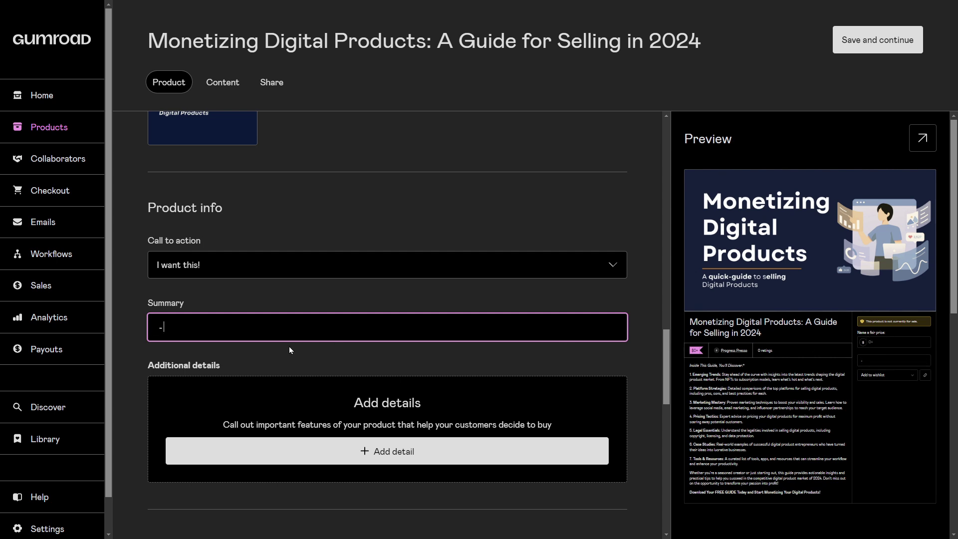
text( Free Ebook on Monetizing Di)
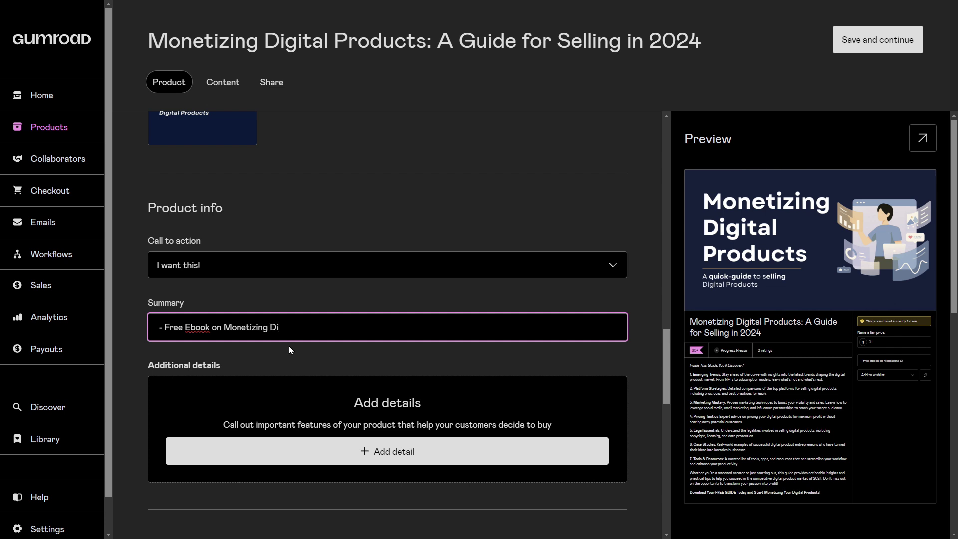
text(gital Products)
scroll(289, 350, down, 2)
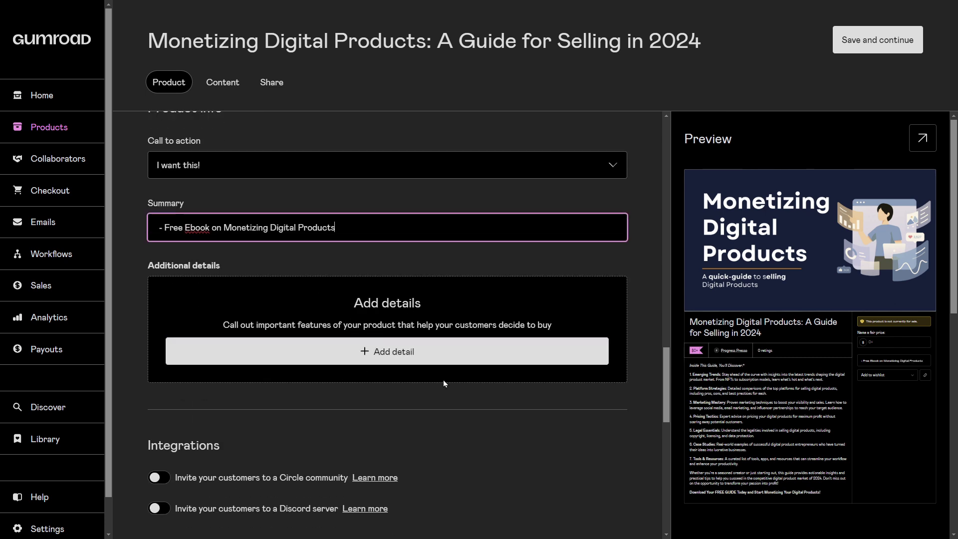
Step: Save the product changes and return to the product details to review the pricing, versions and settings
scroll(395, 392, down, 2)
click(878, 40)
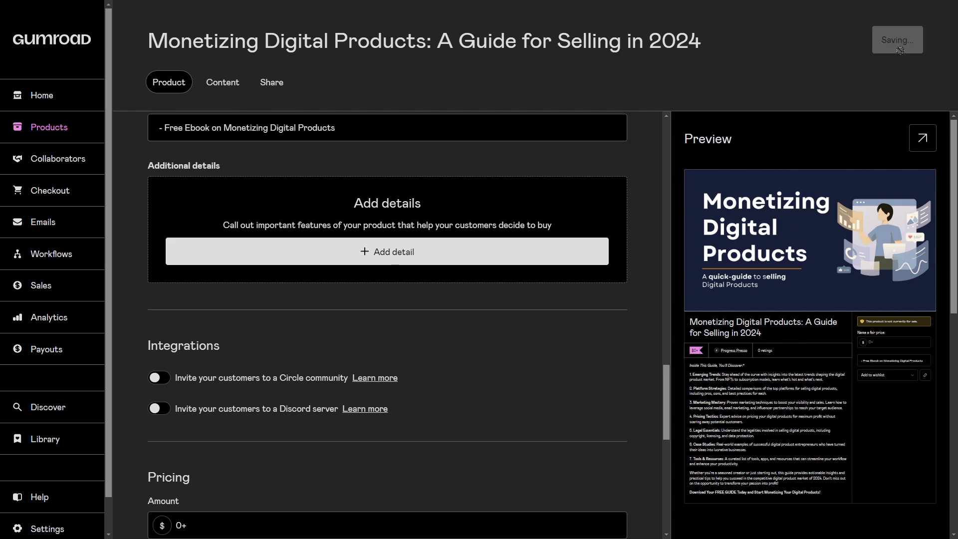
click(180, 87)
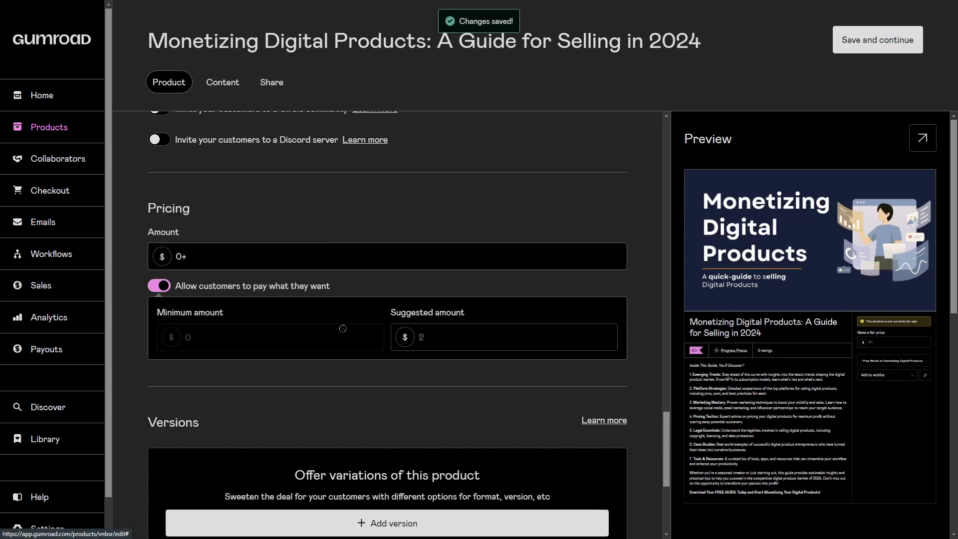
scroll(343, 328, down, 4)
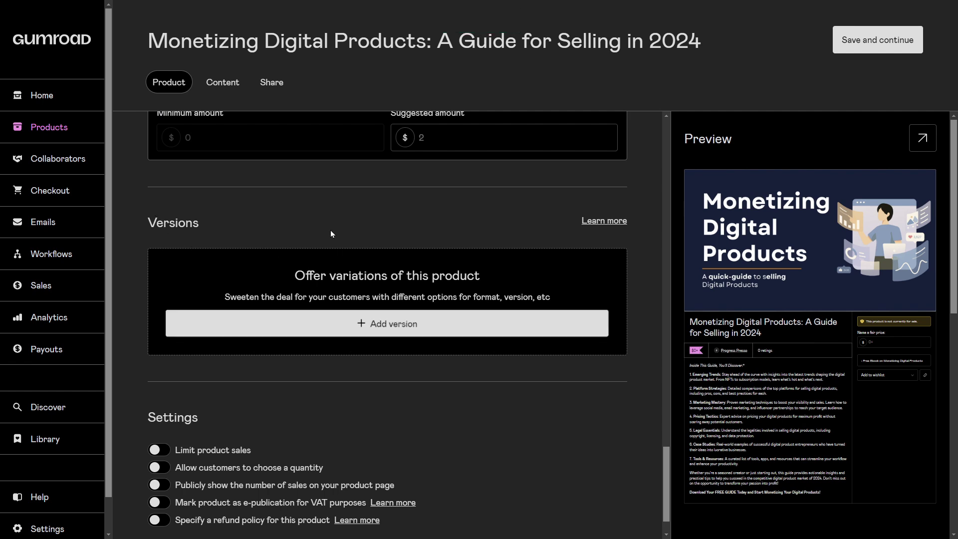
Step: Review the version and pricing settings, preview the product page's cover, summary, description and price field, and return to editing
scroll(260, 325, down, 1)
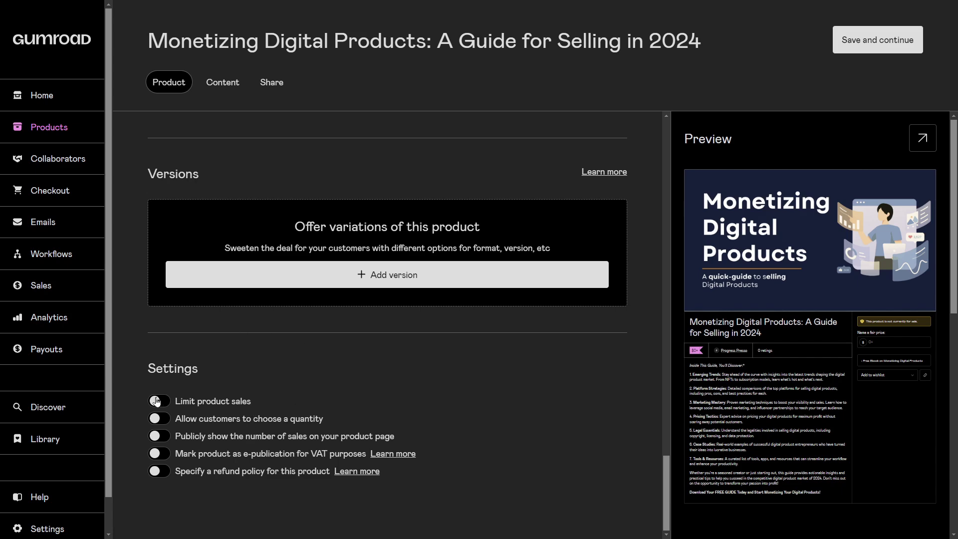
scroll(295, 470, up, 6)
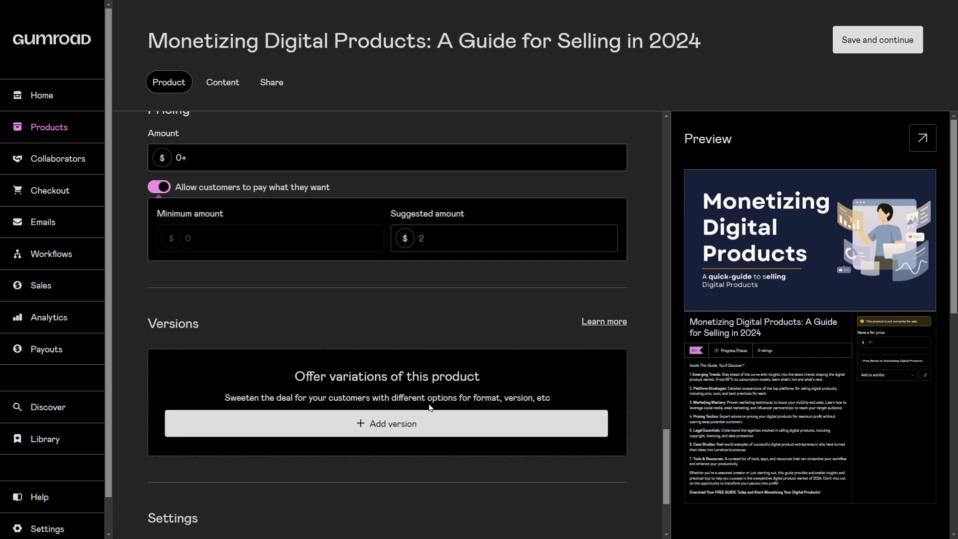
click(922, 136)
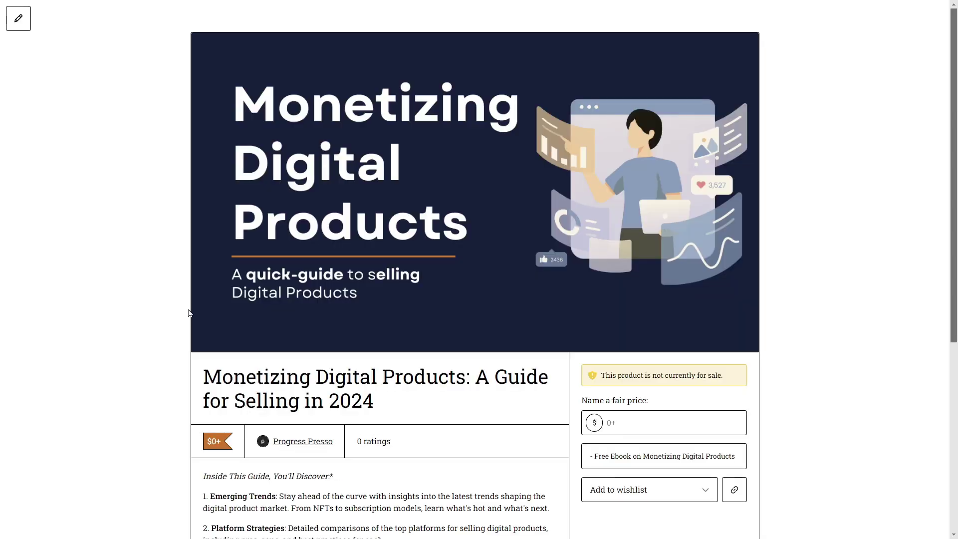
scroll(220, 283, down, 2)
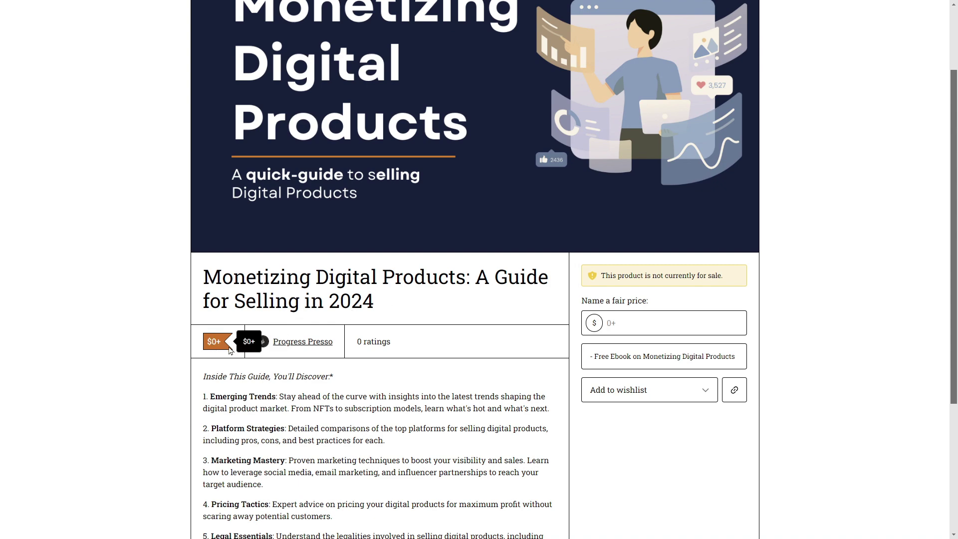
scroll(244, 394, down, 2)
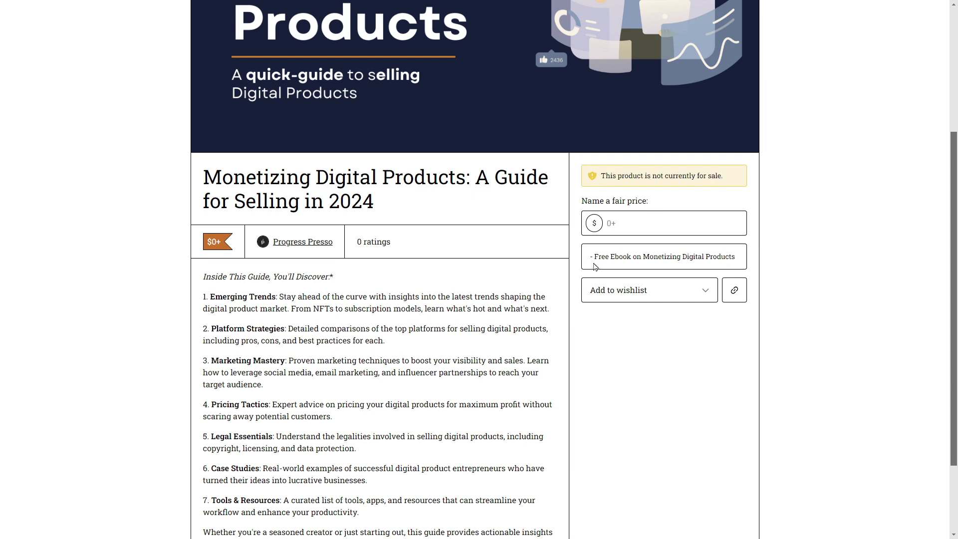
drag(591, 258, 743, 258)
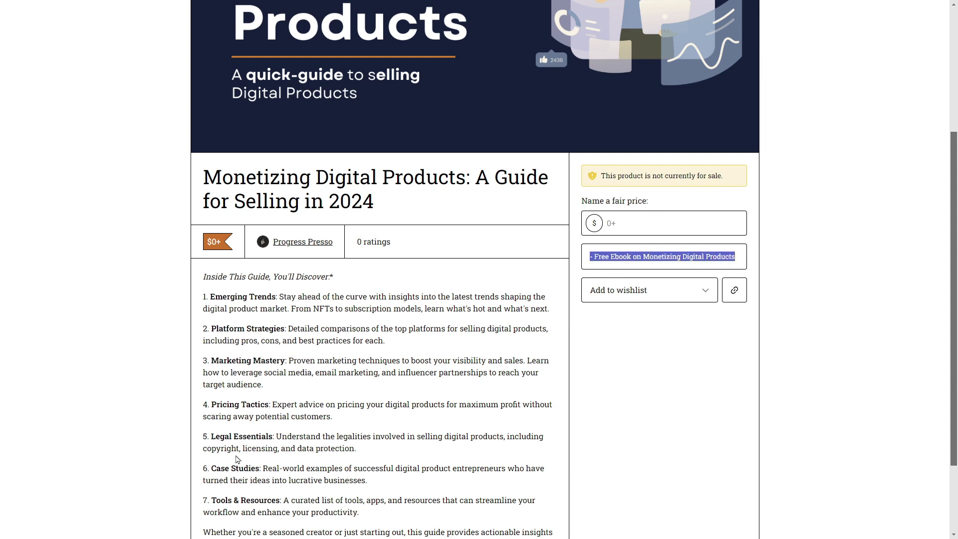
scroll(205, 299, down, 1)
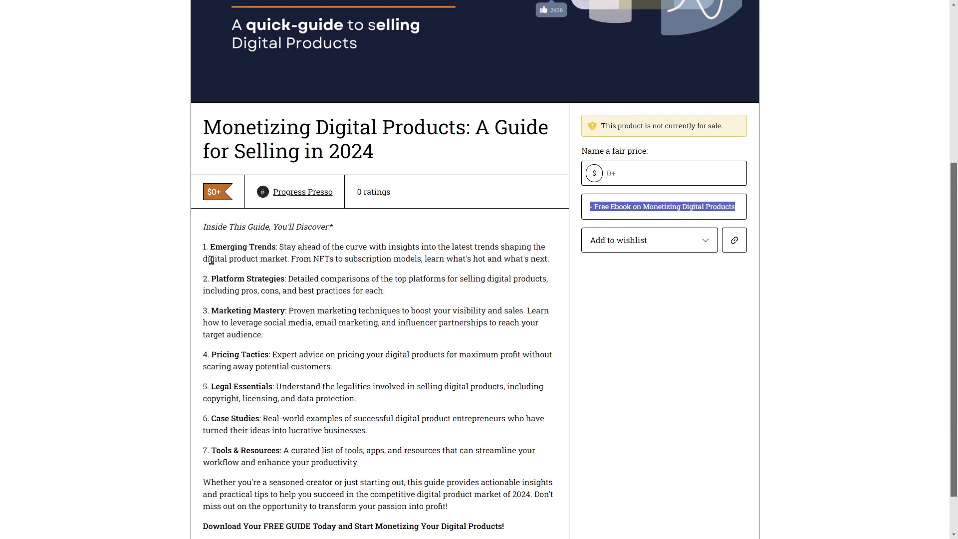
click(209, 244)
drag(210, 244, 348, 526)
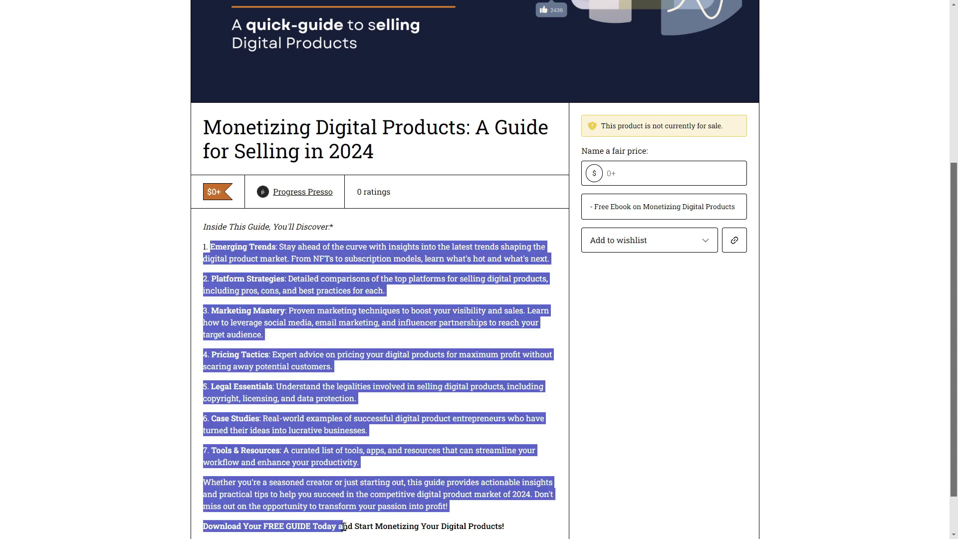
scroll(353, 448, down, 1)
scroll(353, 448, up, 5)
click(644, 363)
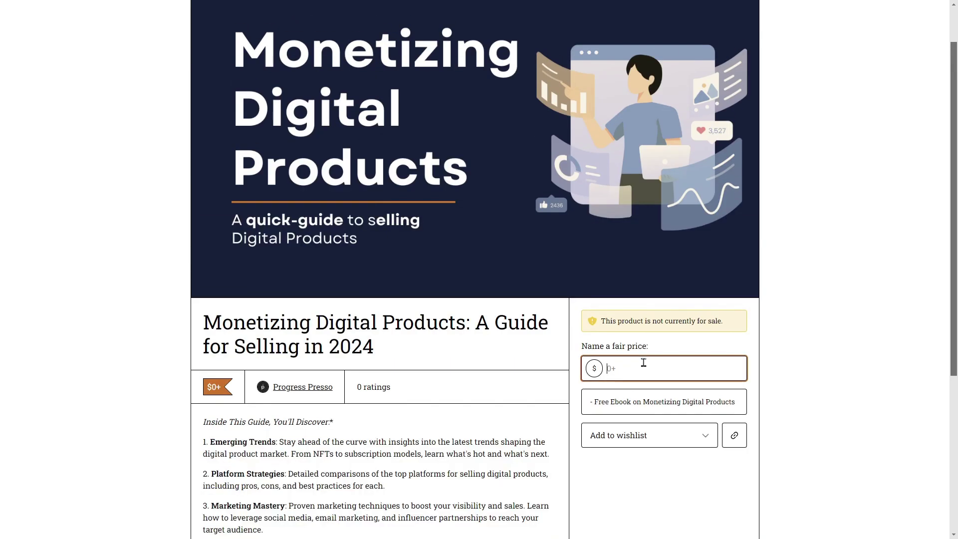
click(783, 336)
scroll(783, 336, up, 1)
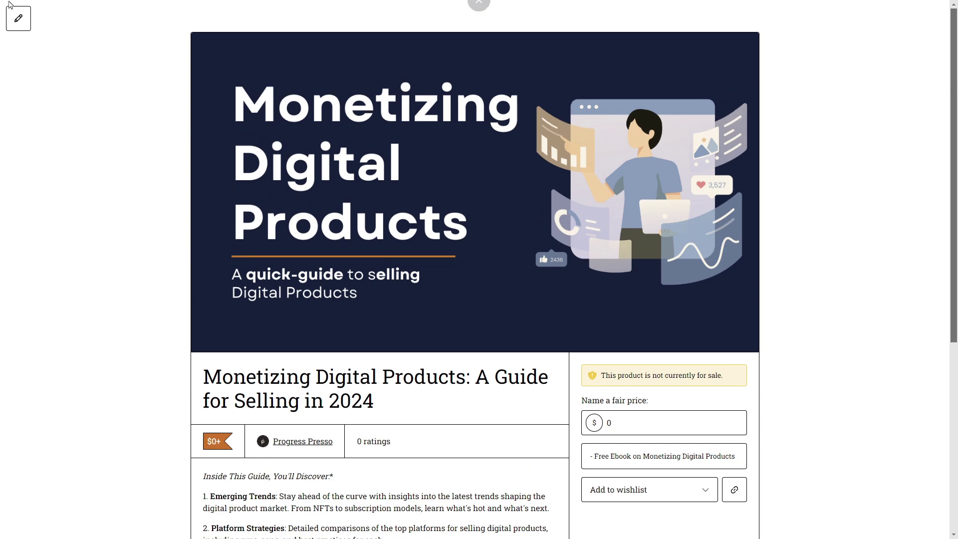
click(8, 31)
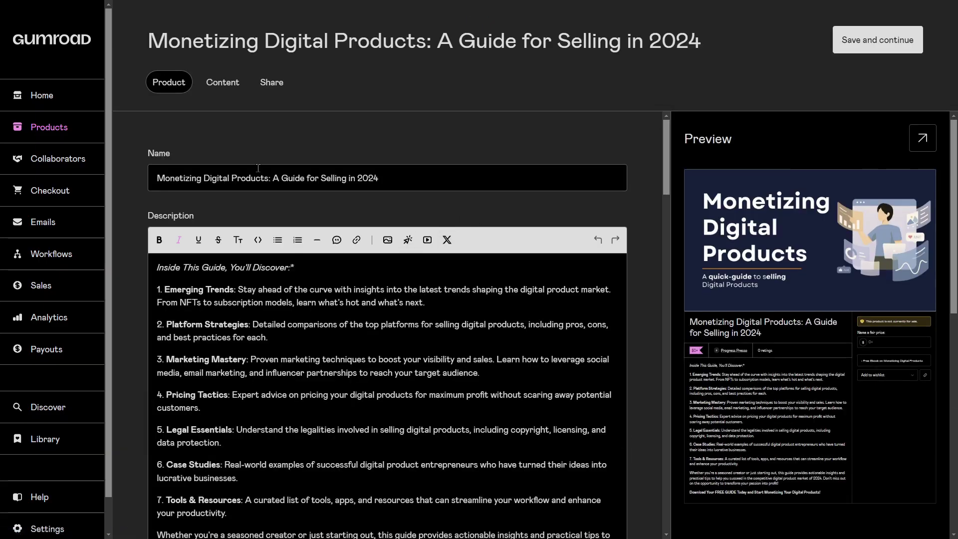
Step: Upload MONETIZING_FREE.pdf from the Downloads folder as the product's content
click(217, 86)
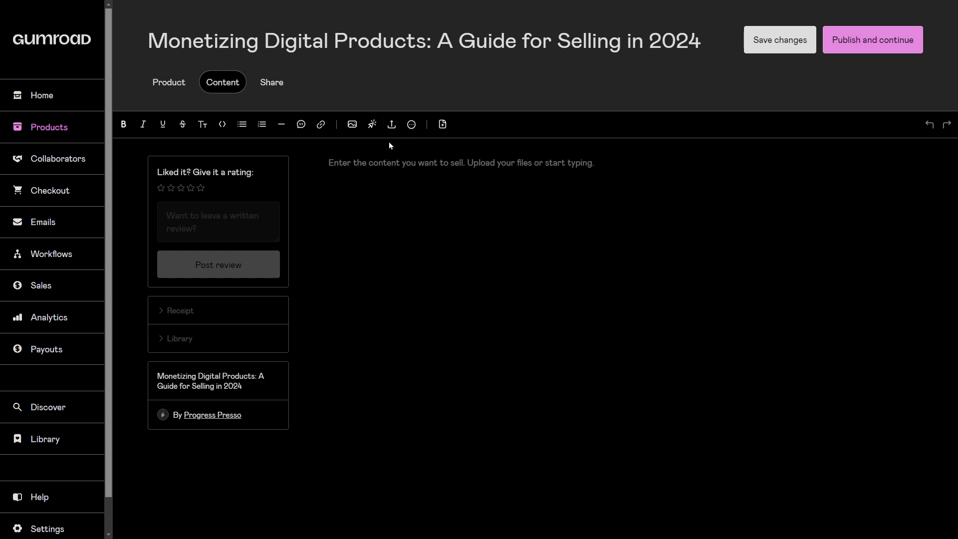
click(392, 126)
click(447, 170)
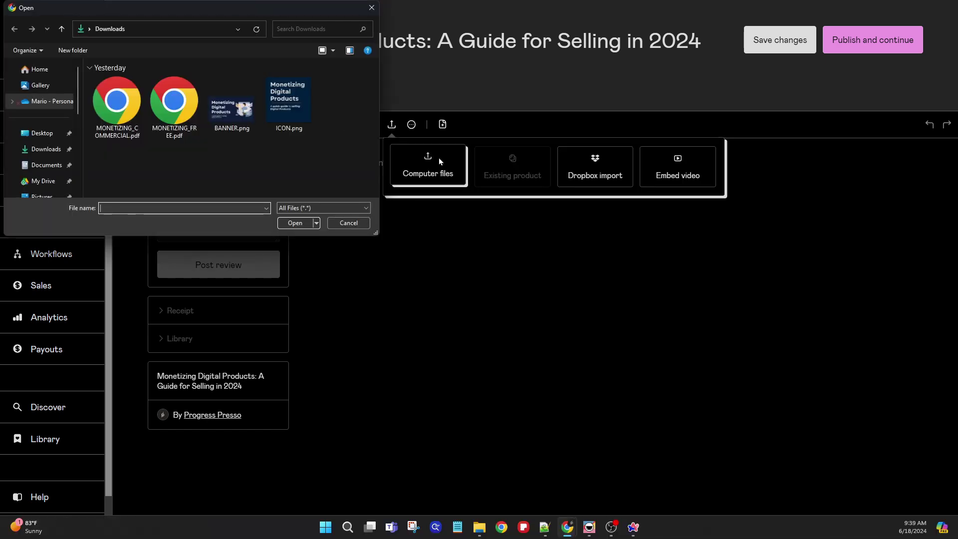
click(175, 105)
click(303, 225)
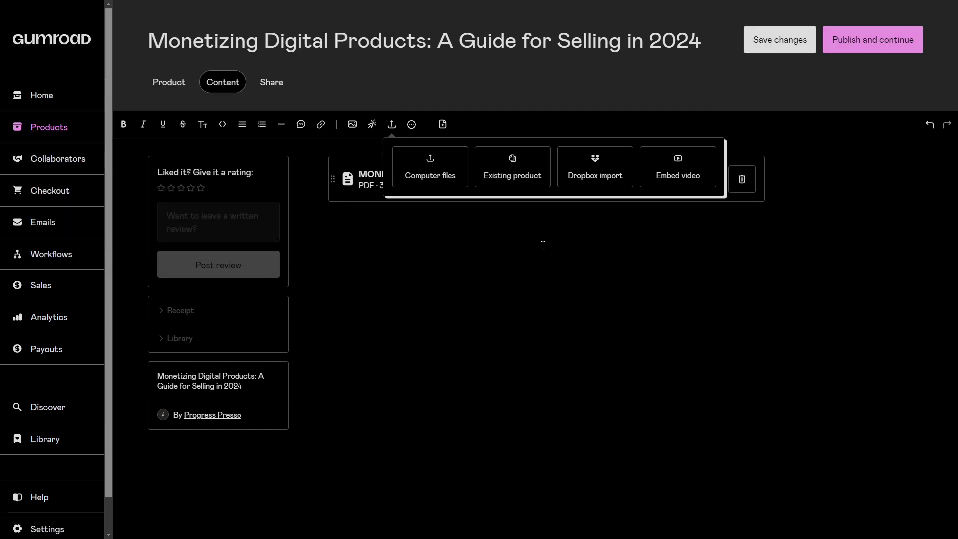
click(804, 267)
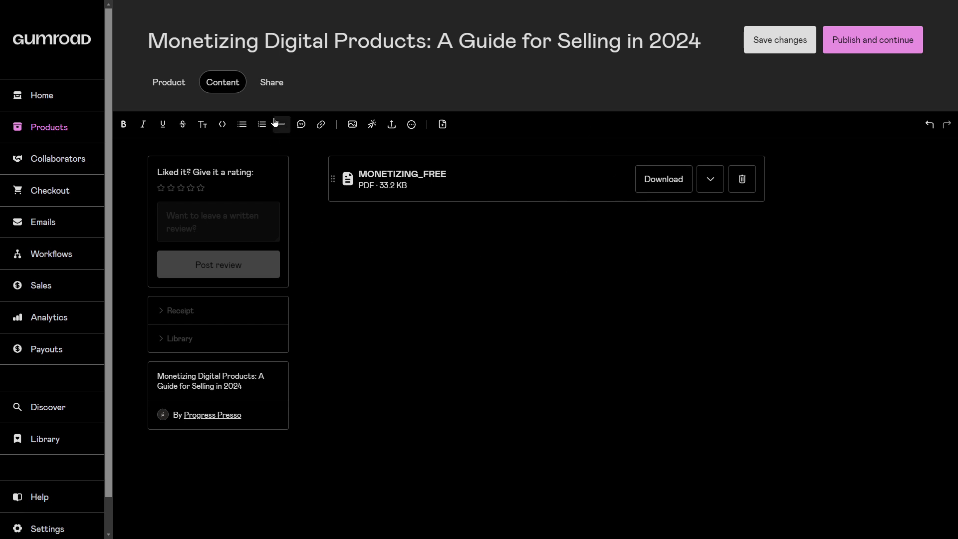
Step: Publish the product and review its sharing, profile and Gumroad Discover options
click(273, 85)
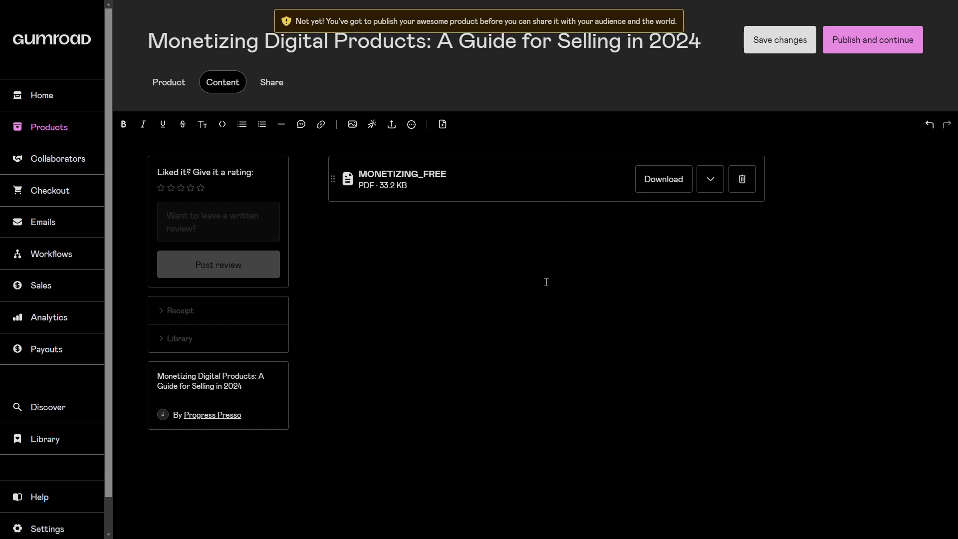
click(873, 40)
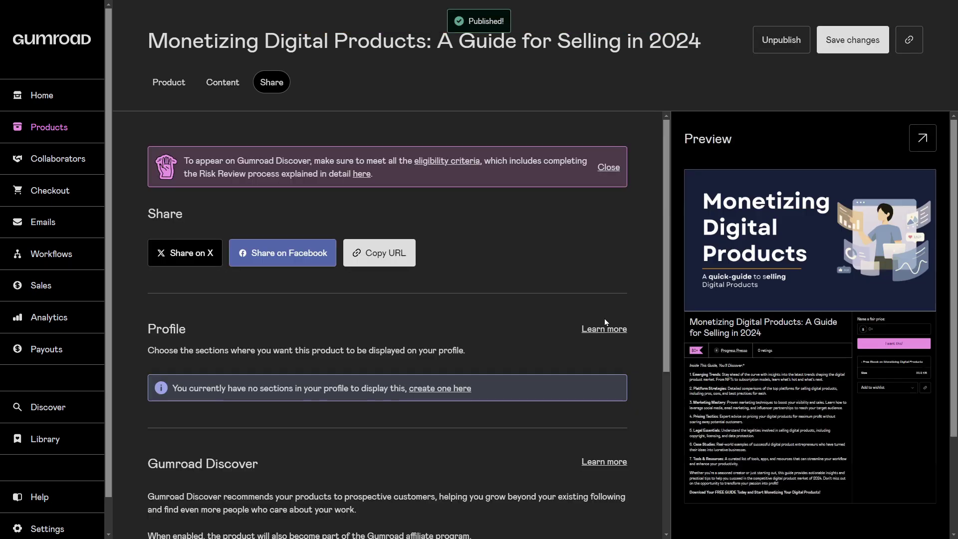
scroll(463, 468, down, 2)
scroll(463, 468, up, 2)
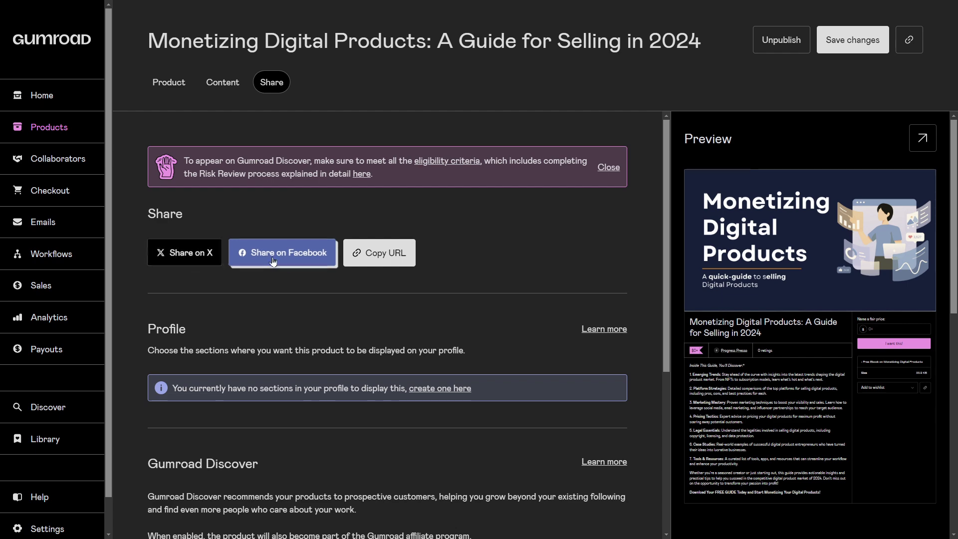
scroll(286, 365, down, 5)
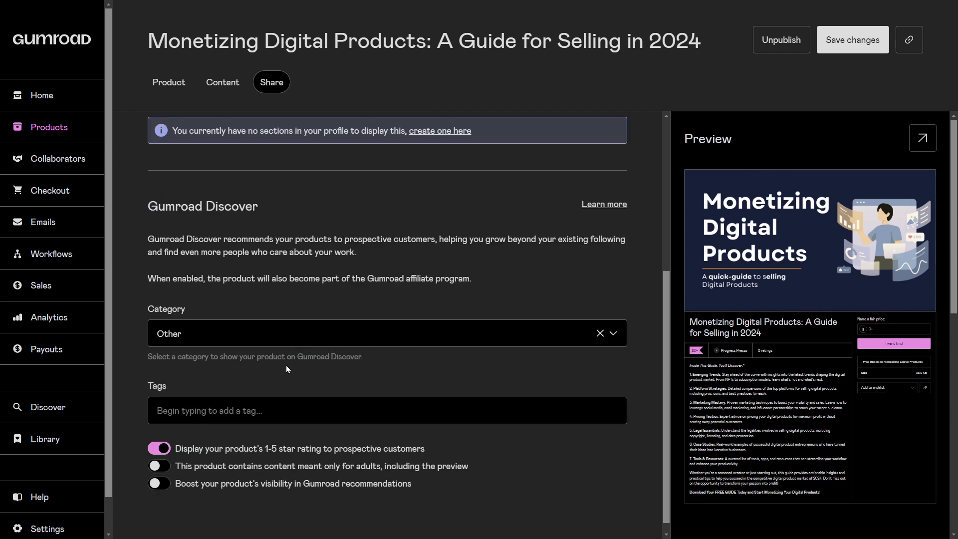
scroll(376, 495, up, 5)
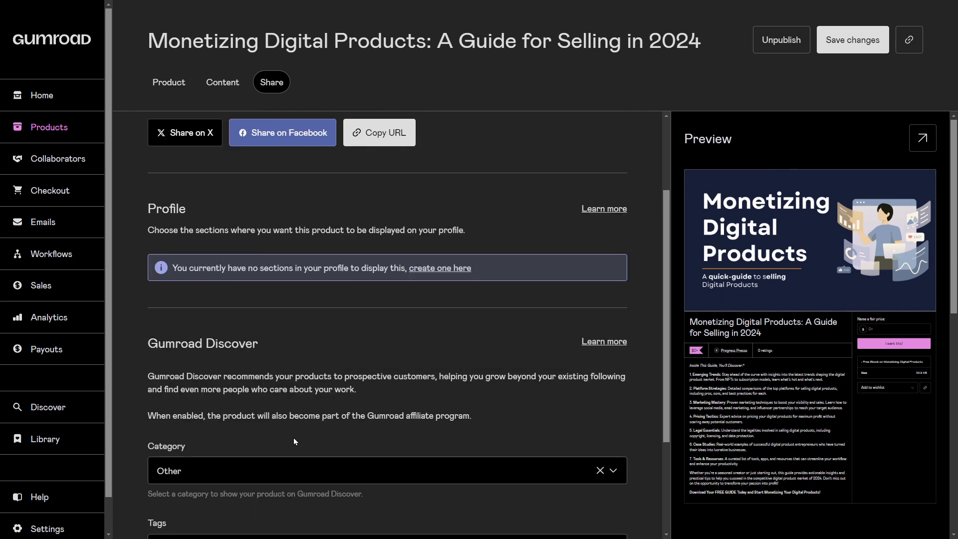
Step: Preview the published product page, examine its description, price field, purchase button and file details, and return to editing
click(923, 139)
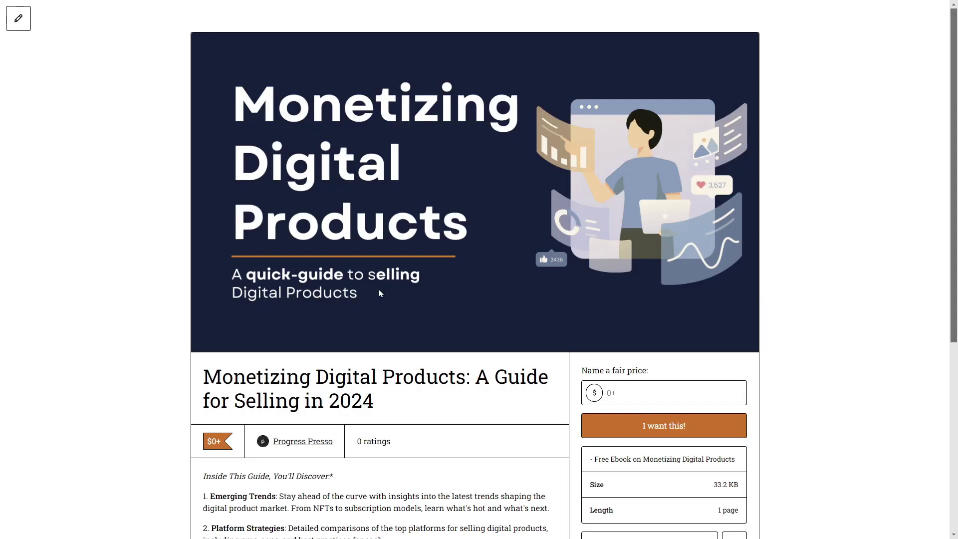
scroll(278, 218, down, 2)
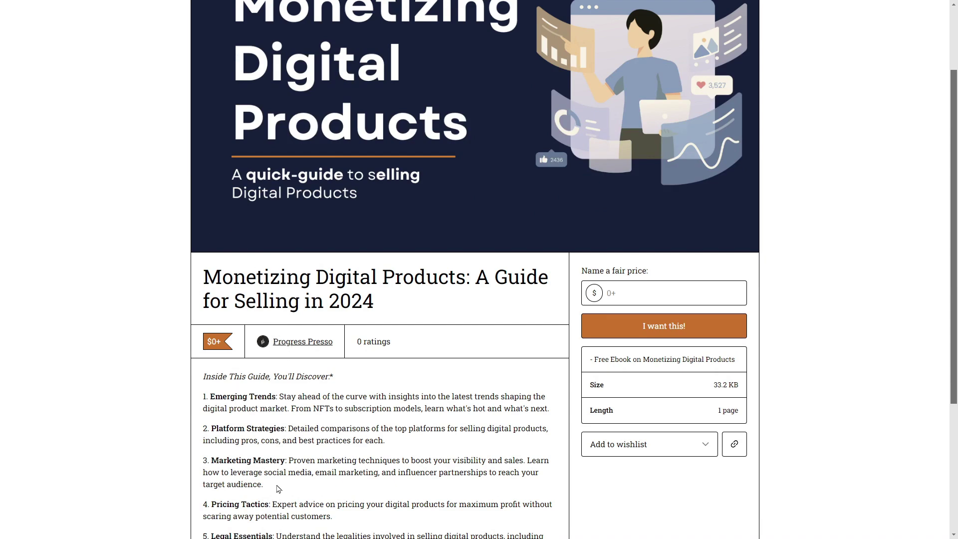
scroll(280, 489, down, 3)
click(678, 141)
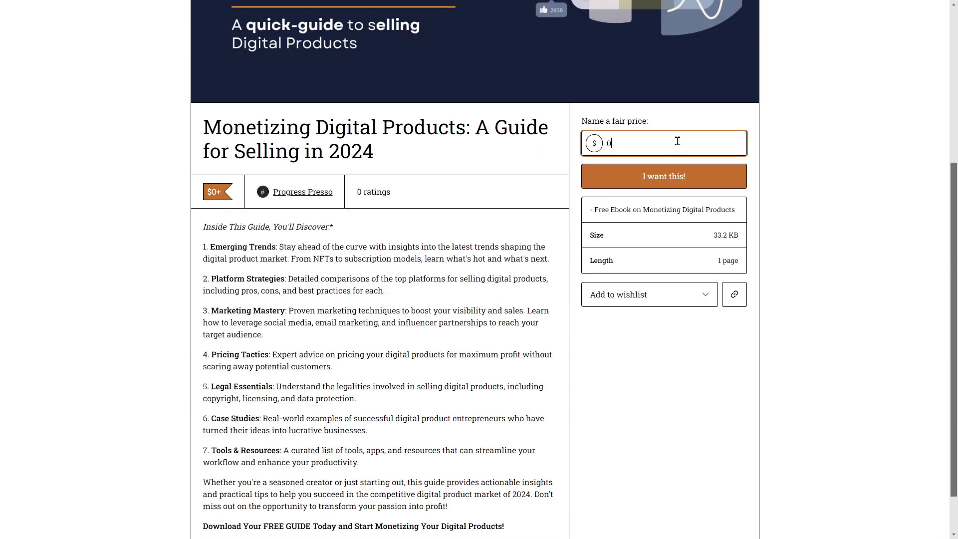
drag(620, 144, 584, 146)
key(BackSpace)
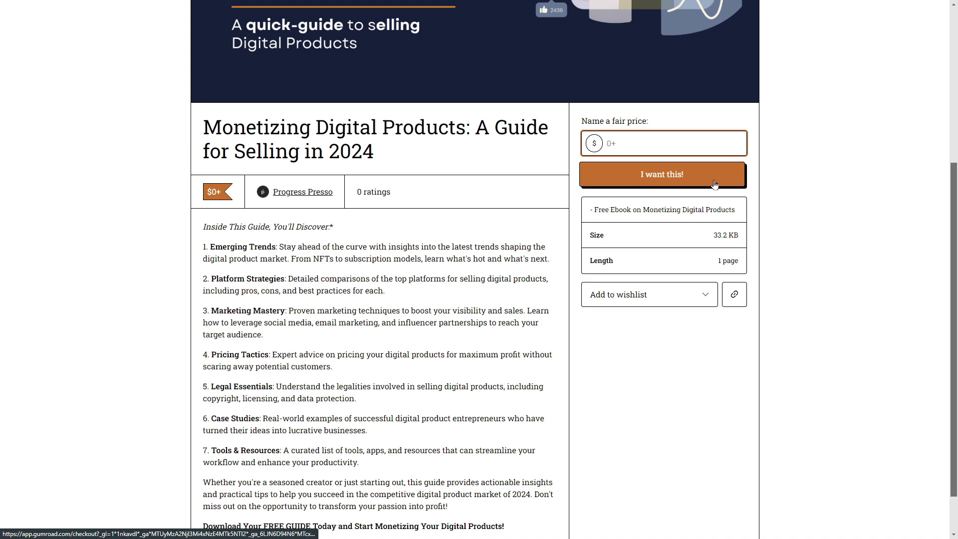
drag(587, 210, 703, 223)
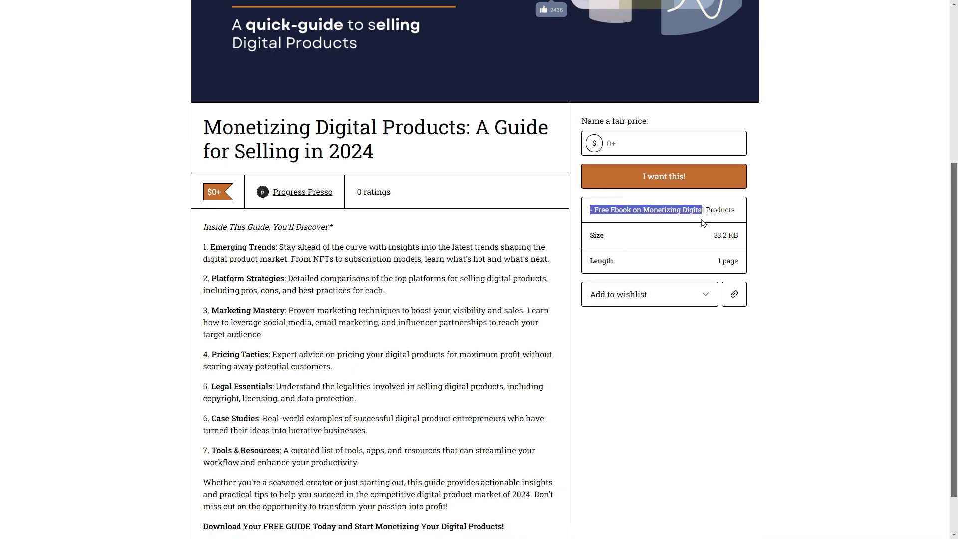
click(721, 265)
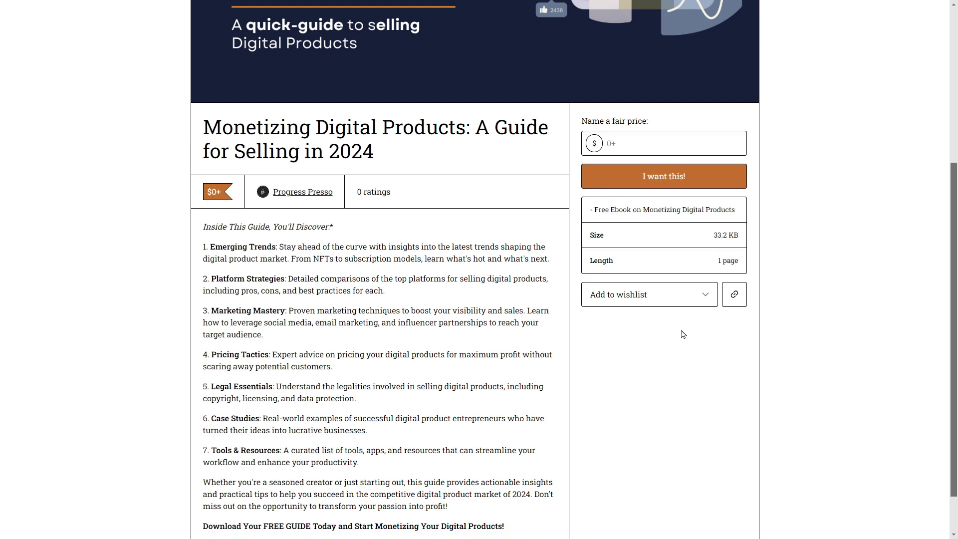
drag(713, 263, 731, 260)
scroll(637, 399, down, 1)
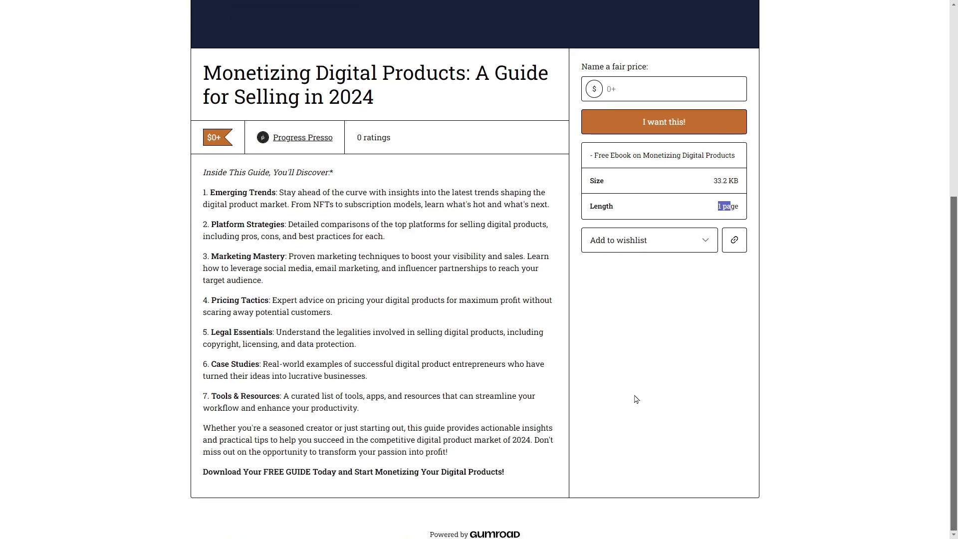
scroll(637, 399, up, 5)
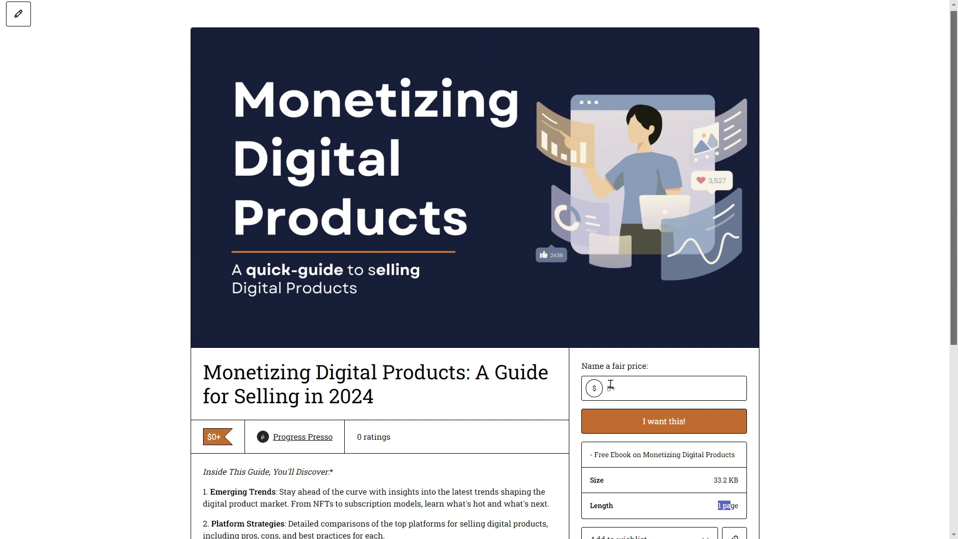
click(19, 22)
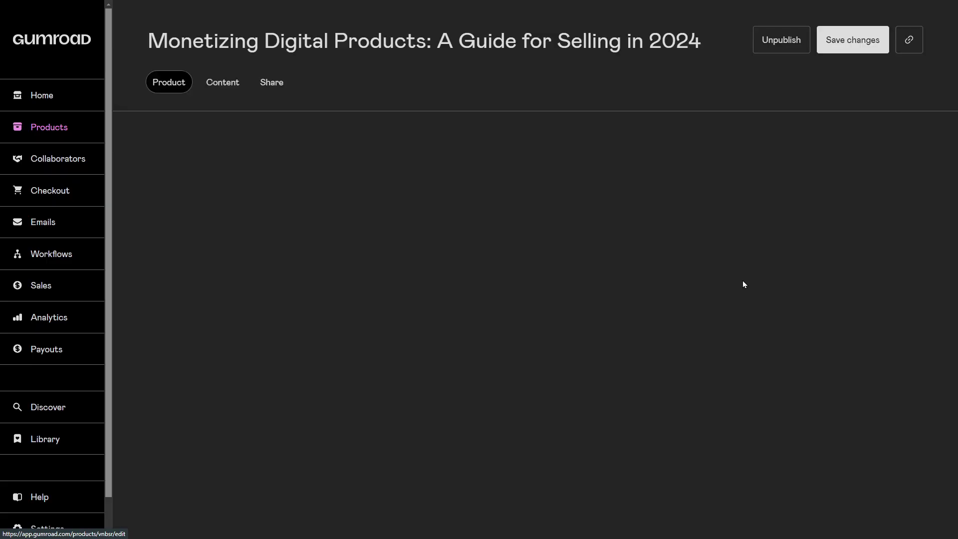
Step: Add a version to the product and name it "FREE - Monetizing Guide"
scroll(600, 296, down, 3)
scroll(600, 296, down, 12)
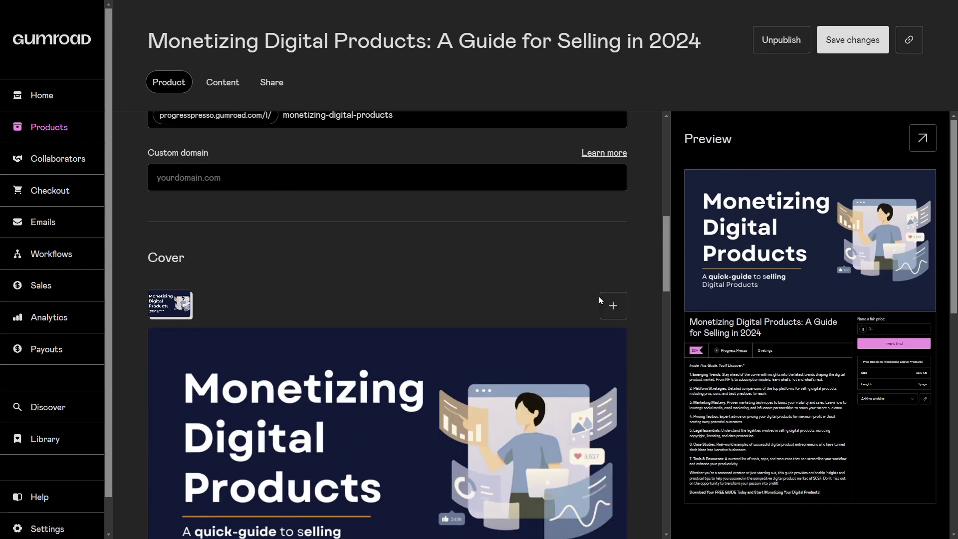
scroll(599, 300, down, 10)
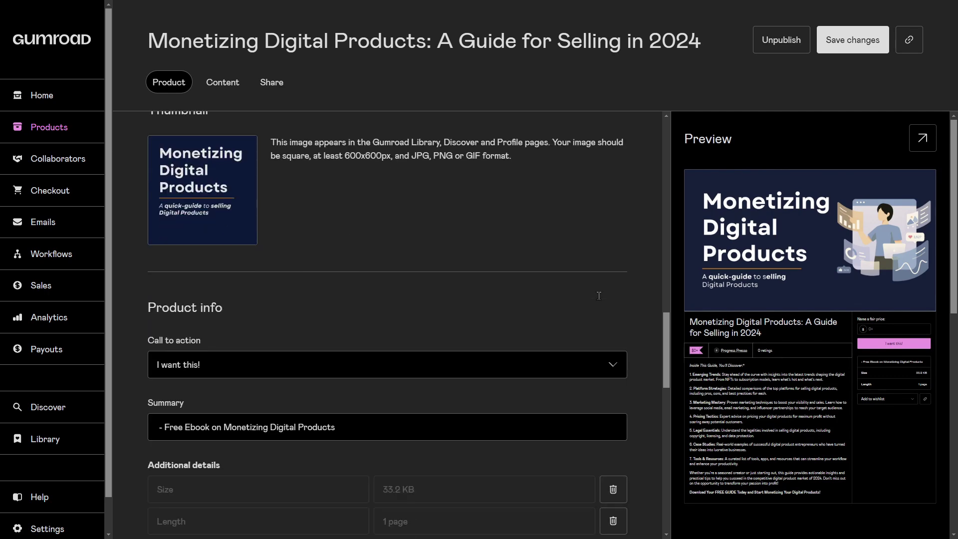
scroll(599, 300, down, 8)
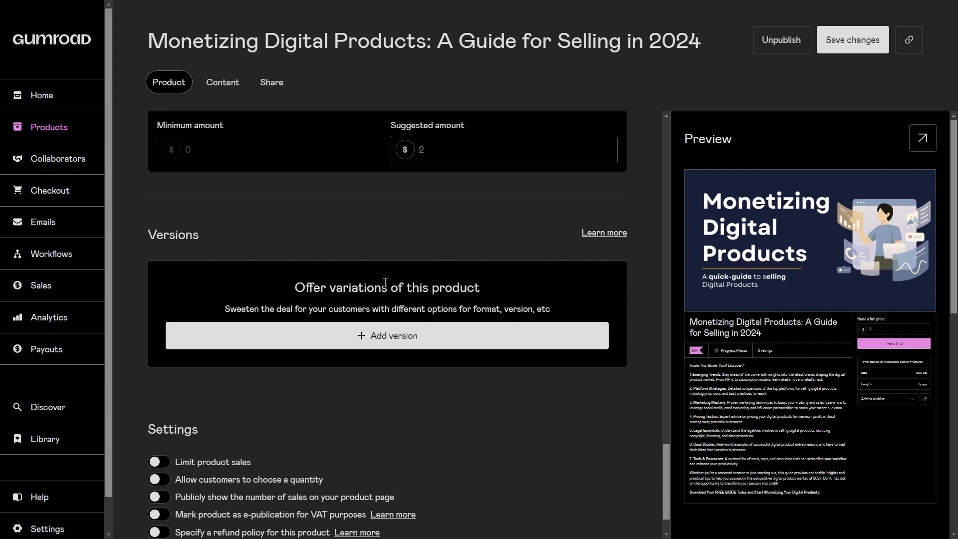
click(386, 339)
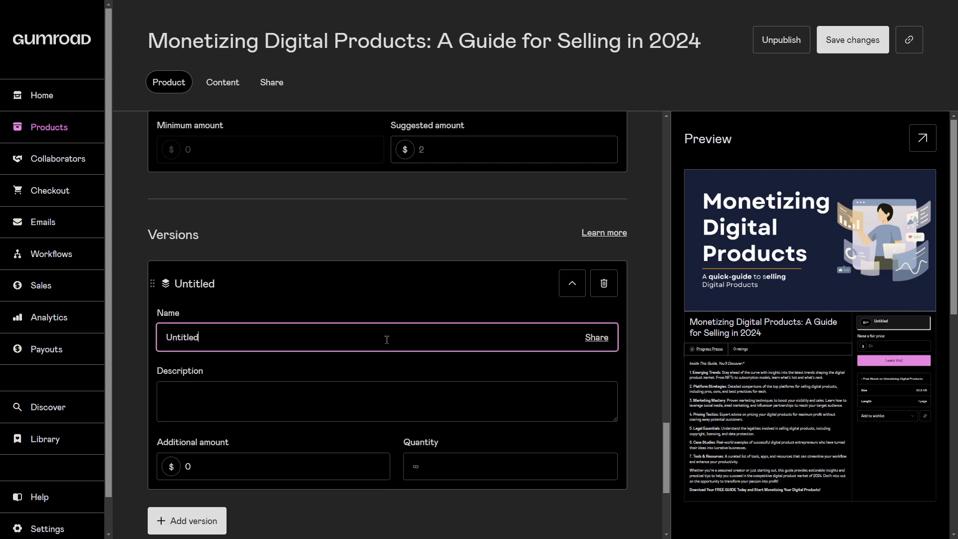
drag(312, 344, 136, 340)
text(FREE - )
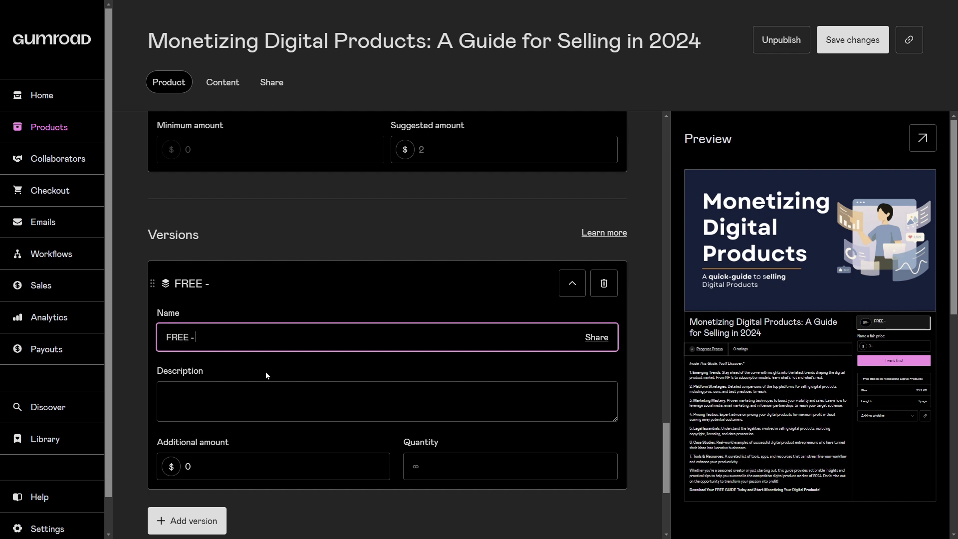
text(Monetizing Guide)
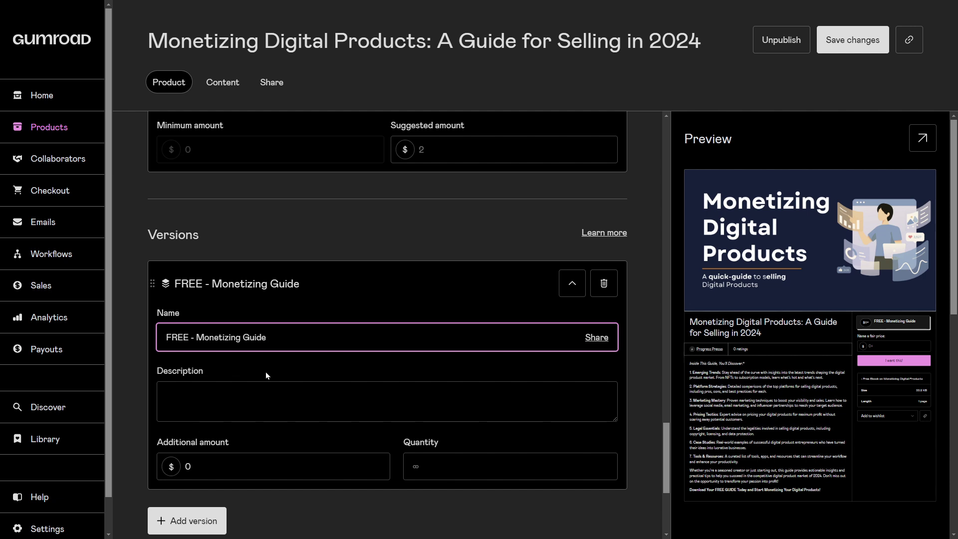
Step: Describe the FREE - Monetizing Guide version as "- FREE Monetizing Guide for Digital Products in 2024"
click(314, 387)
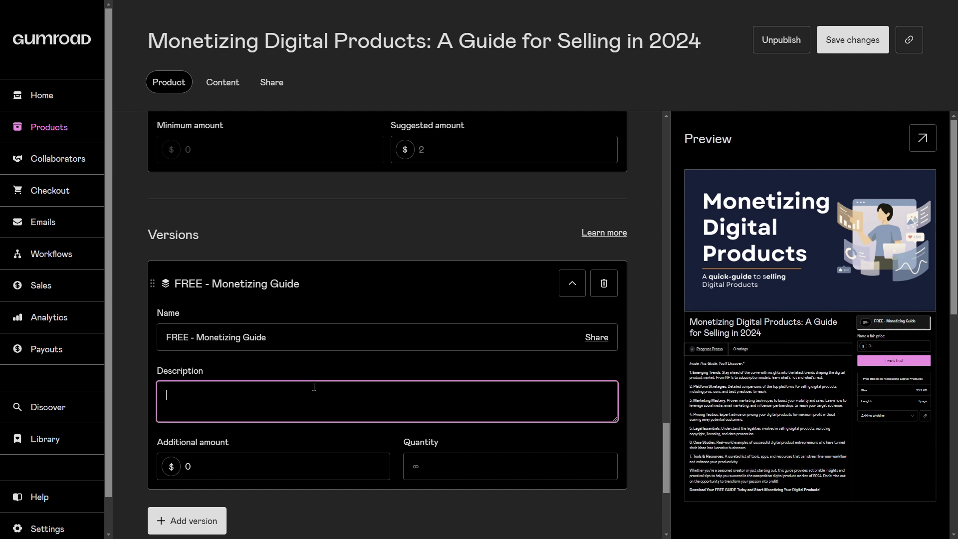
text(- FRE)
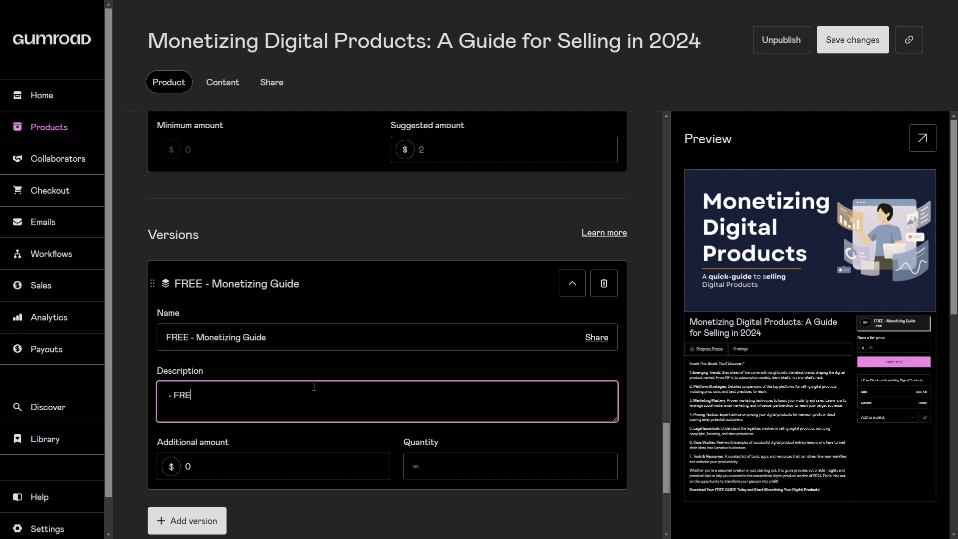
text(E Monet)
text(izing Guide )
text(on)
key(BackSpace)
key(BackSpace)
key(BackSpace)
text(f)
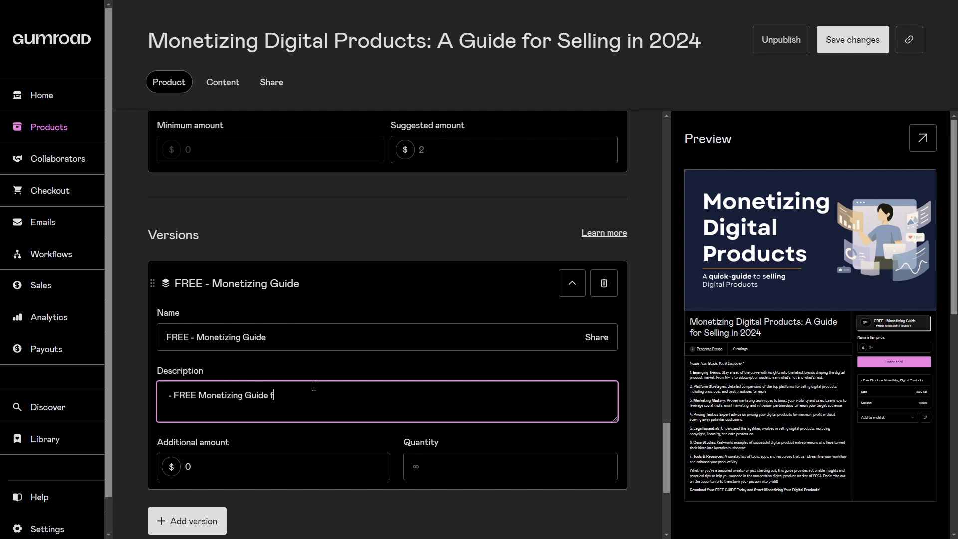
text(or Digital Prod)
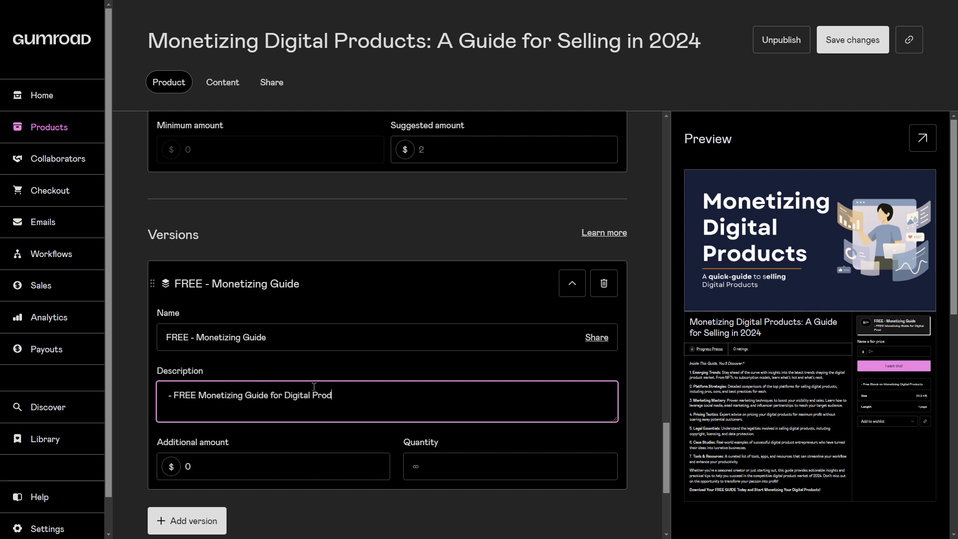
text(ucts in 204)
text(24)
scroll(598, 381, down, 1)
click(654, 355)
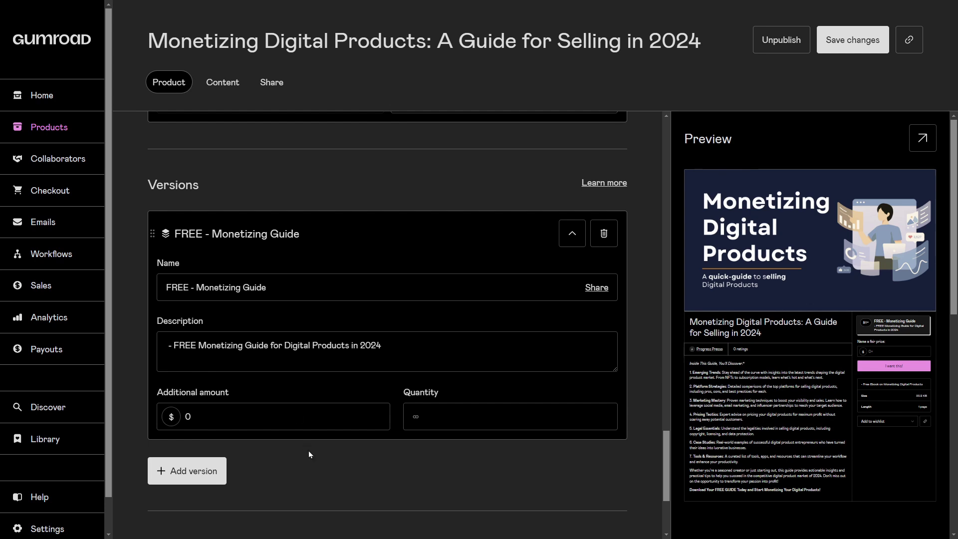
Step: Add a second version to the product and name it "Monetizing Guide Pro"
scroll(279, 434, down, 2)
click(209, 381)
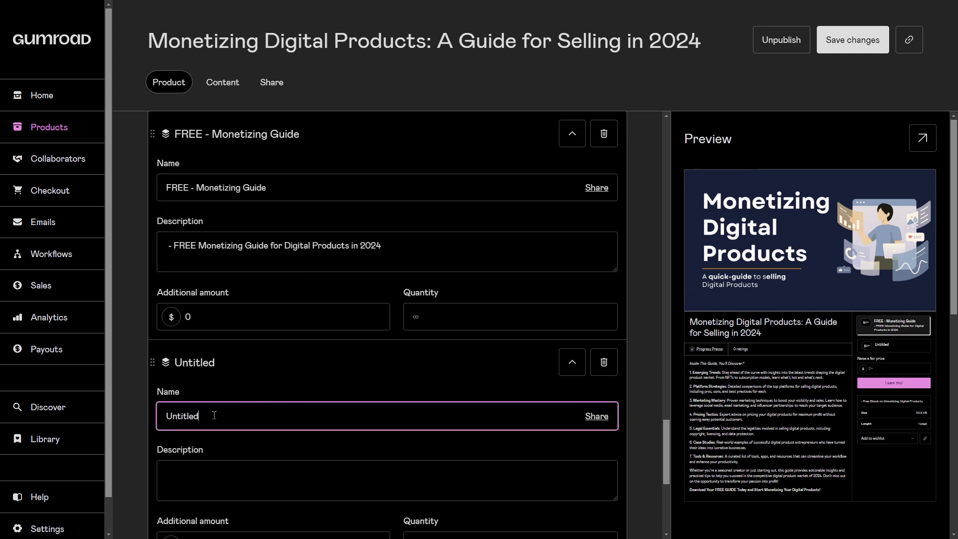
drag(214, 415, 136, 419)
text(Monetiza)
key(BackSpace)
key(BackSpace)
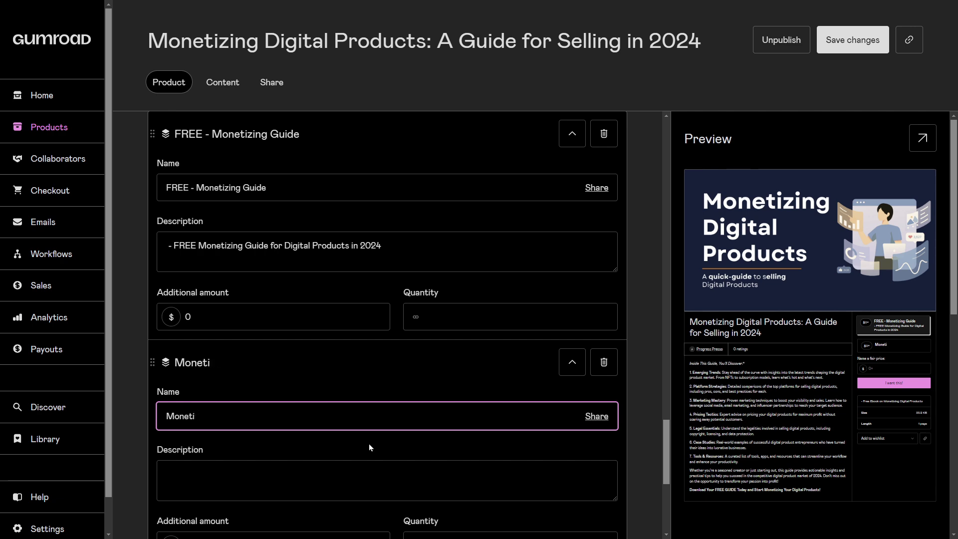
text(zing Guide)
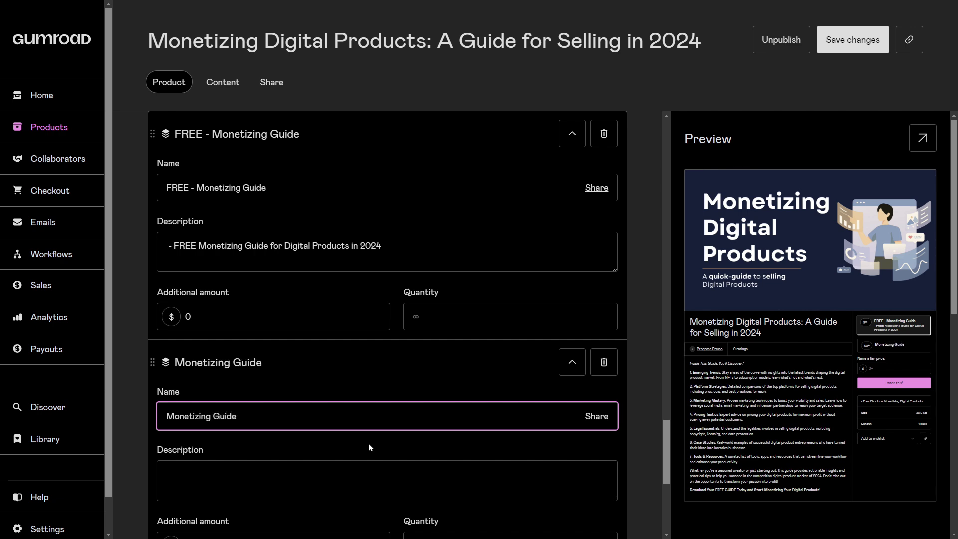
text( PR)
key(BackSpace)
text(ro)
Step: Enter "- FREE Monetizing Guide for Digital Products in 2024" as the first description line of the Monetizing Guide Pro version
click(347, 472)
text(- F)
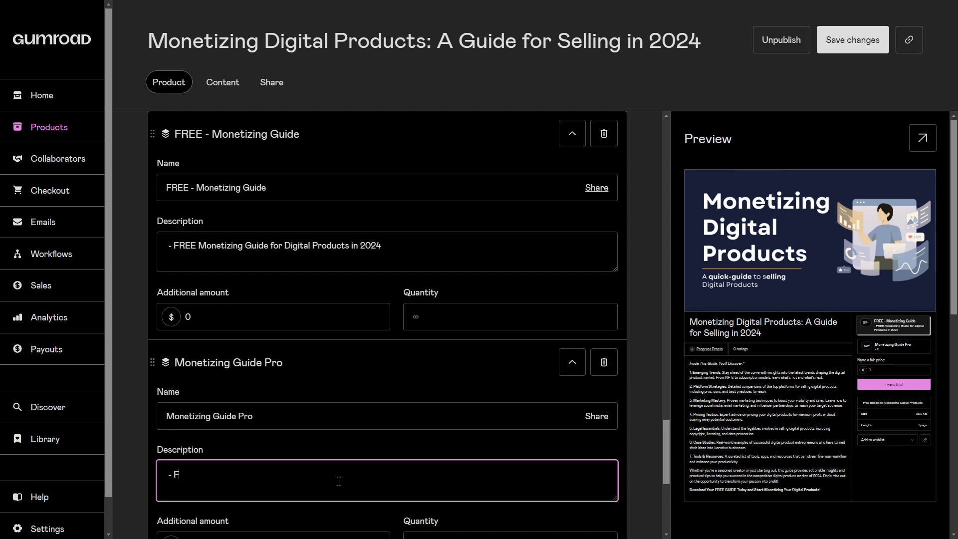
text(REE Monetizing Guide for Digit)
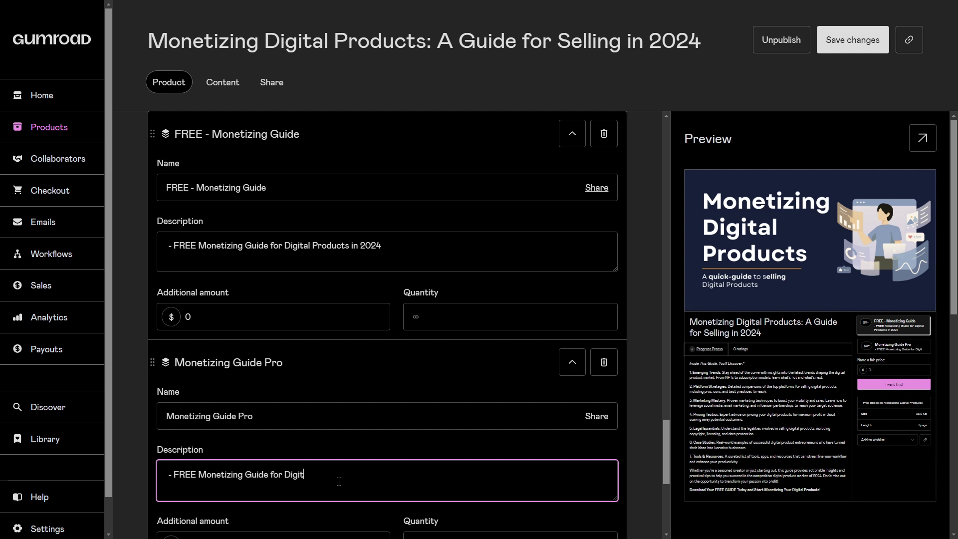
text(al Products in)
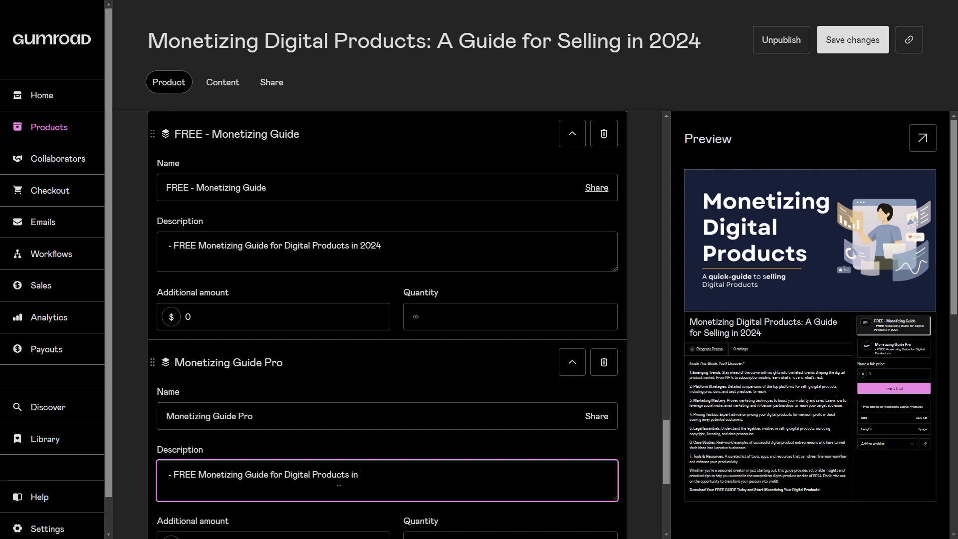
text( 2024)
Step: Add a second line to the Pro version's description: "- Detailed Monetizing Guide for Digital Products + 150 examples of Digital Products to Sell"
key(Return)
text(-)
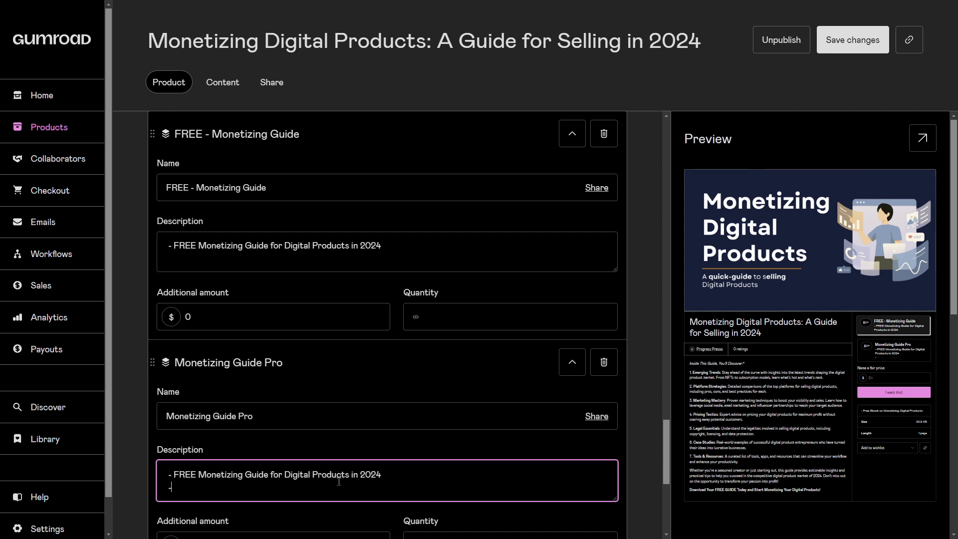
text( Detailed Monetizing G)
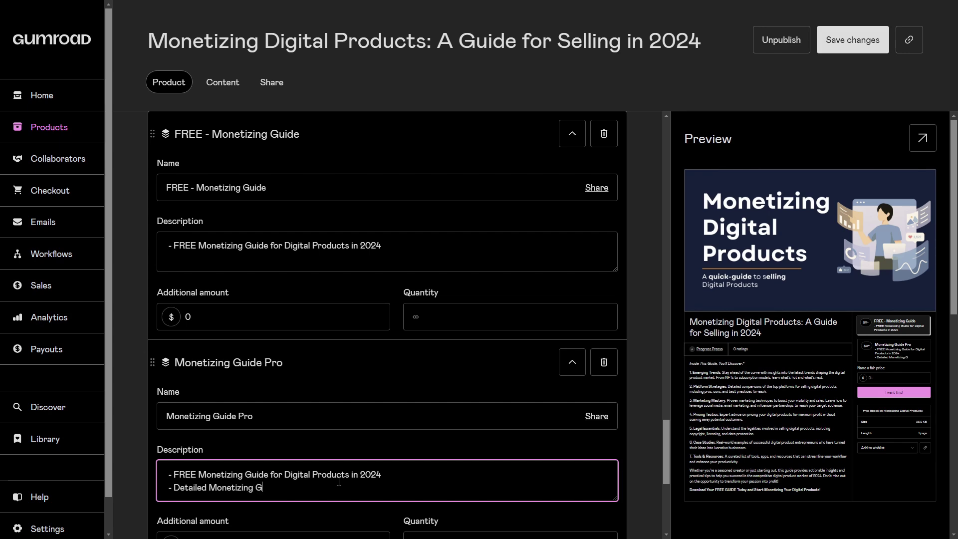
text(uide for Digital Products )
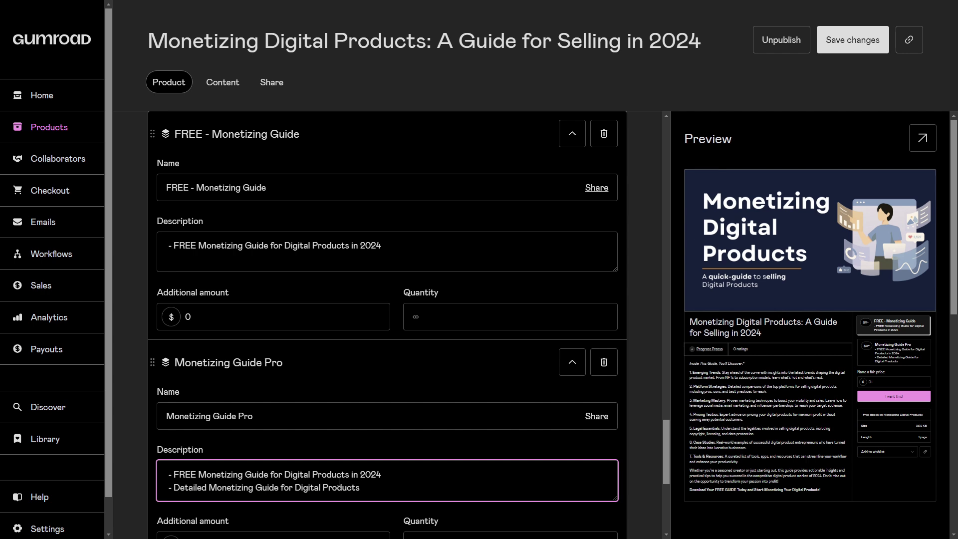
text(+ 150 examples of Digital Product)
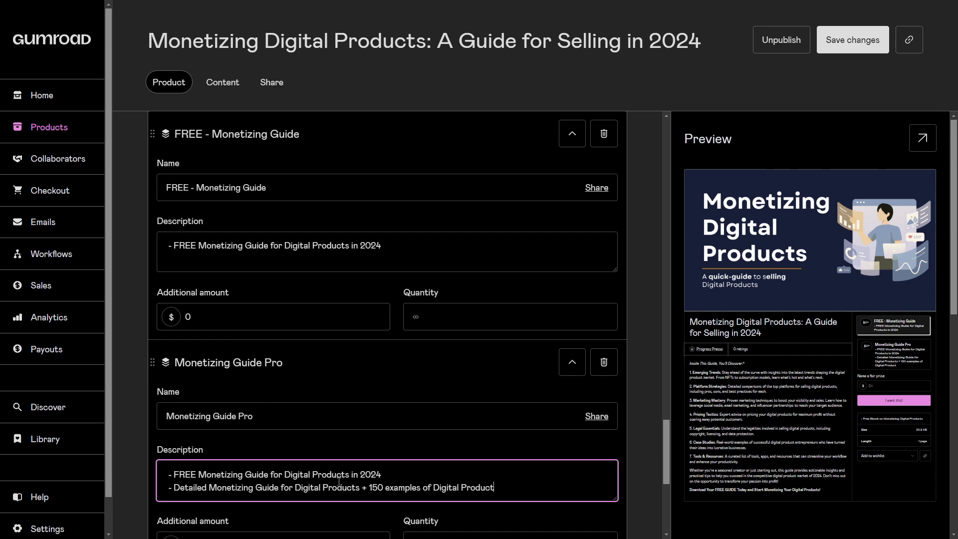
text(s to Sell)
Step: Set the Monetizing Guide Pro version's additional amount to $9.99 and save the product changes
scroll(249, 259, down, 3)
scroll(250, 260, up, 2)
click(246, 264)
scroll(246, 263, up, 3)
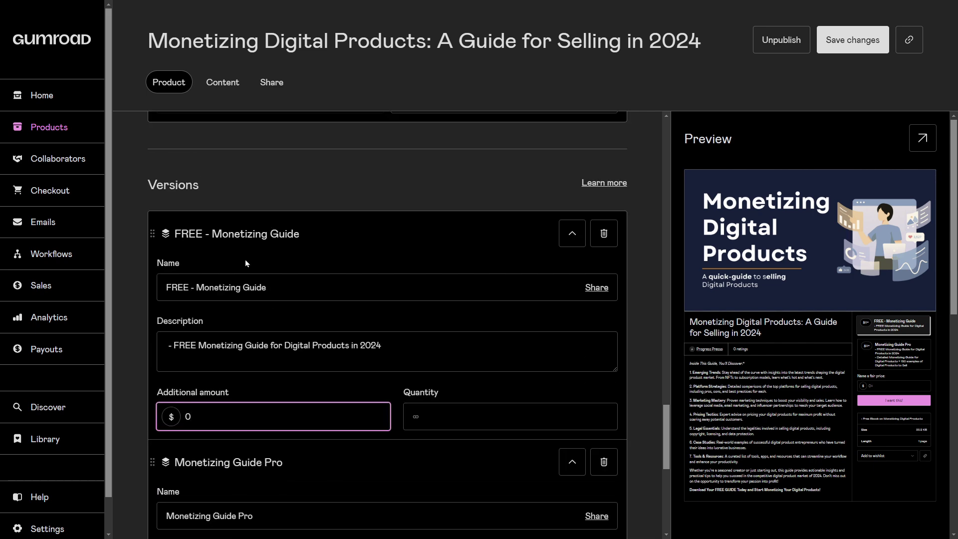
scroll(265, 451, down, 6)
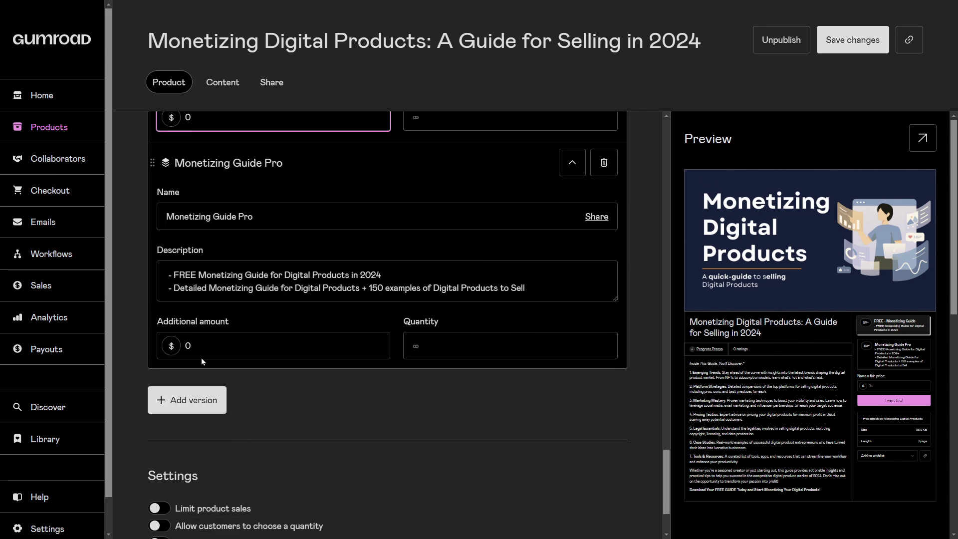
click(192, 347)
double_click(187, 352)
text(9.99)
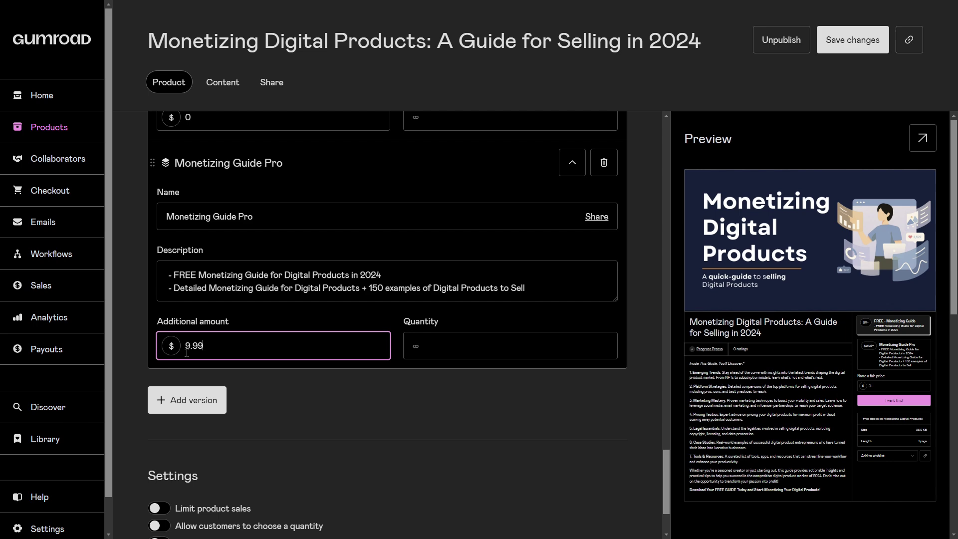
click(467, 387)
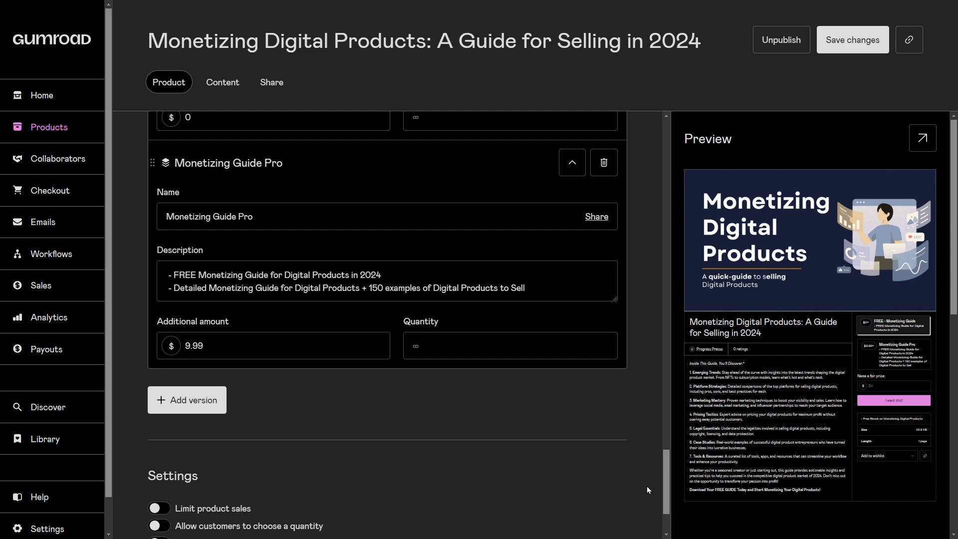
scroll(648, 480, up, 3)
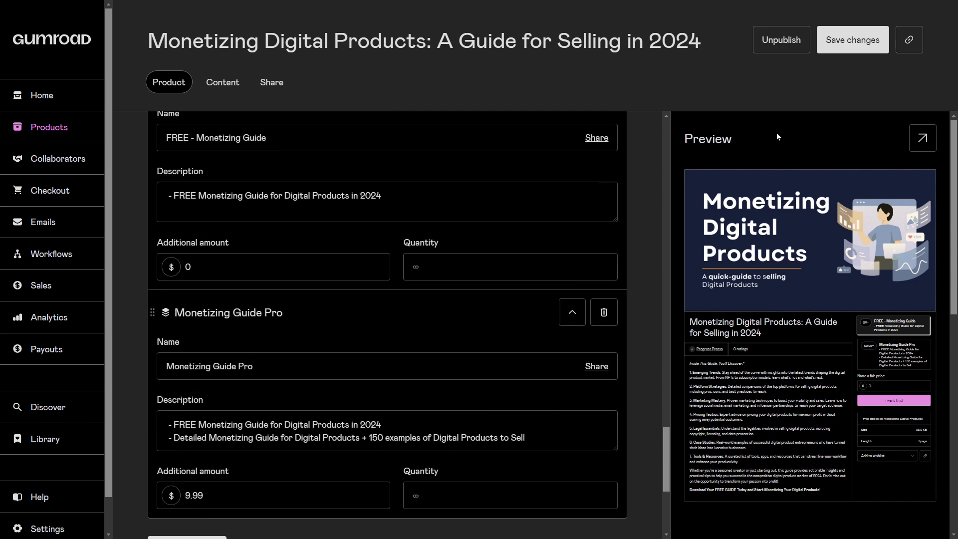
click(852, 40)
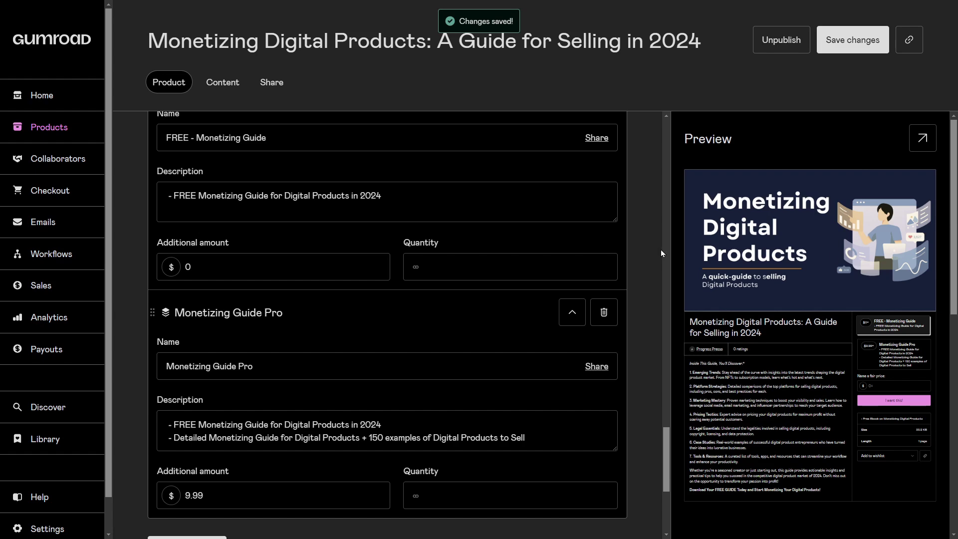
Step: Upload MONETIZING_COMMERCIAL.pdf and MONETIZING_FREE.pdf from the Downloads folder as the content of the Monetizing Guide Pro version
scroll(658, 250, up, 10)
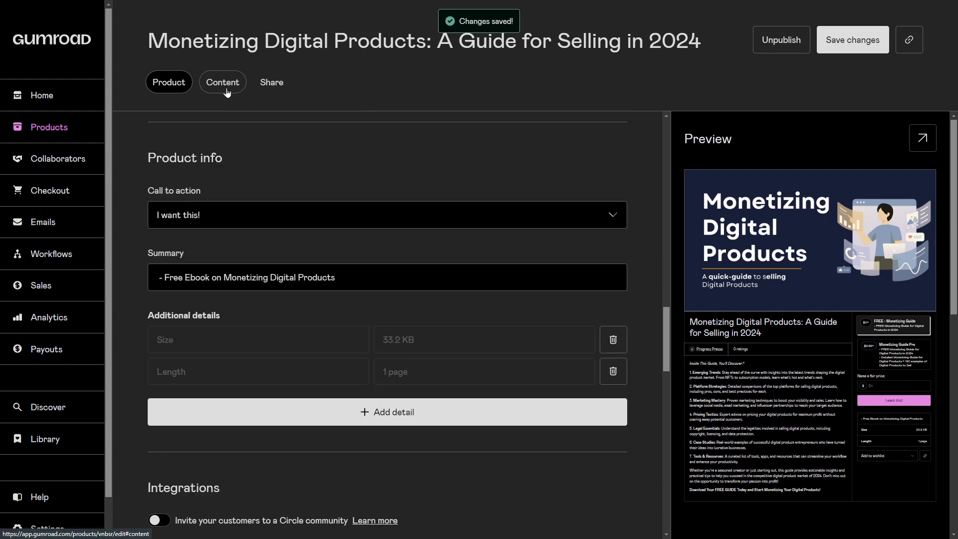
click(227, 93)
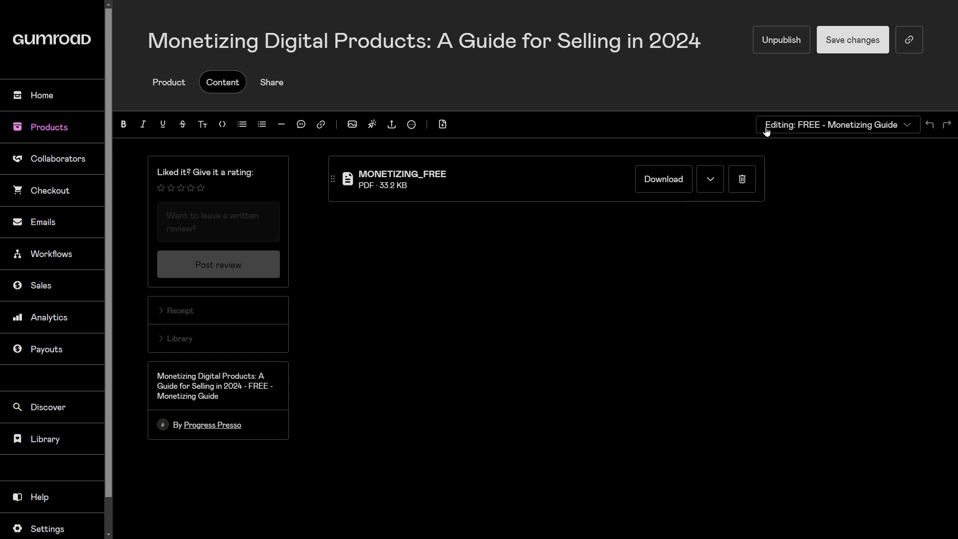
click(905, 129)
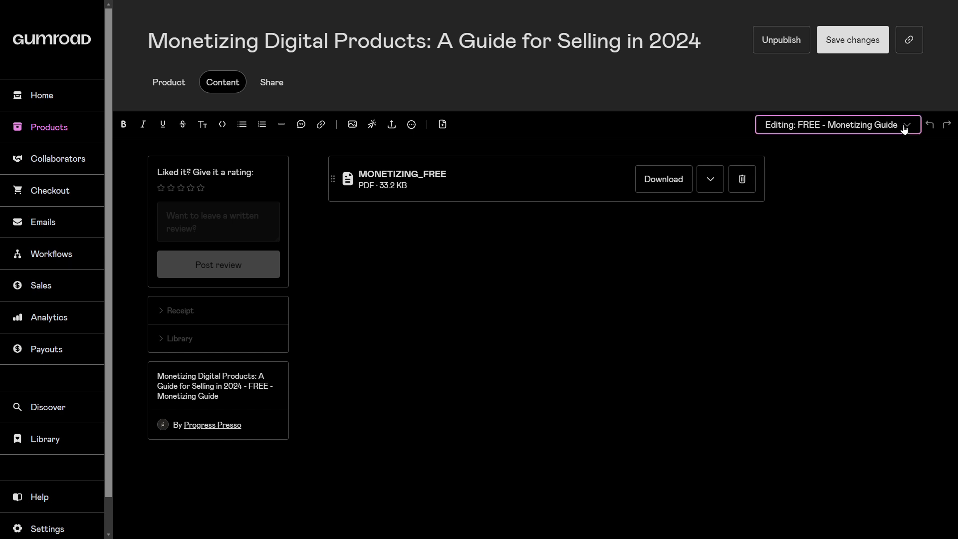
click(829, 188)
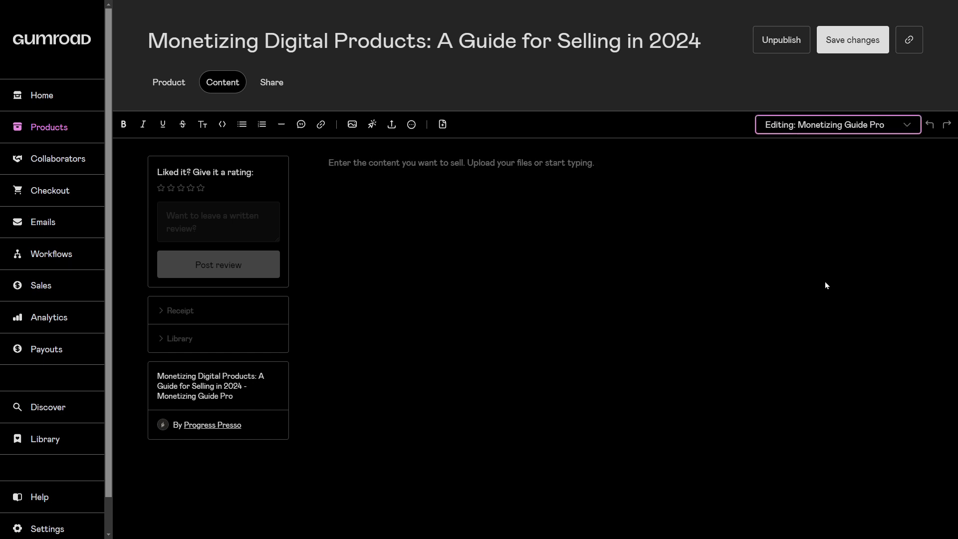
click(392, 125)
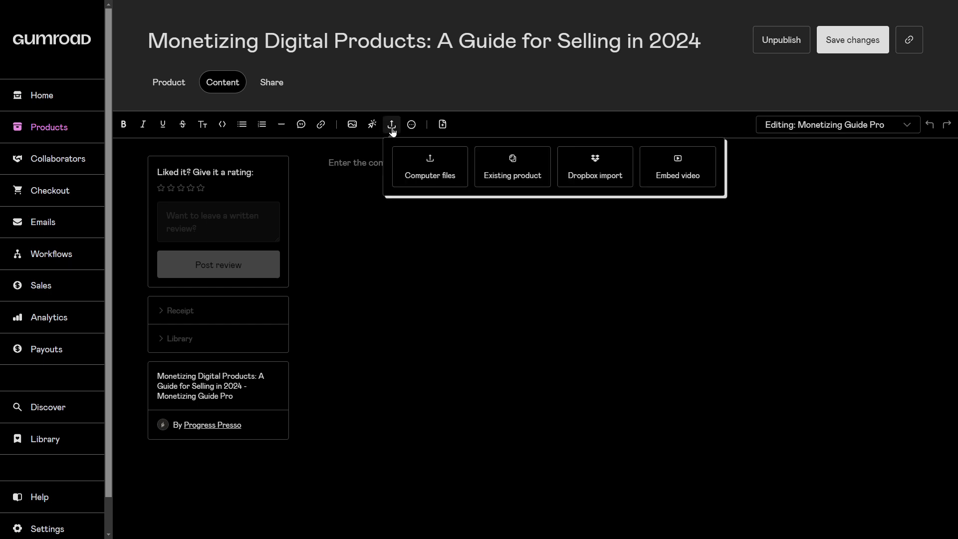
click(429, 164)
click(185, 126)
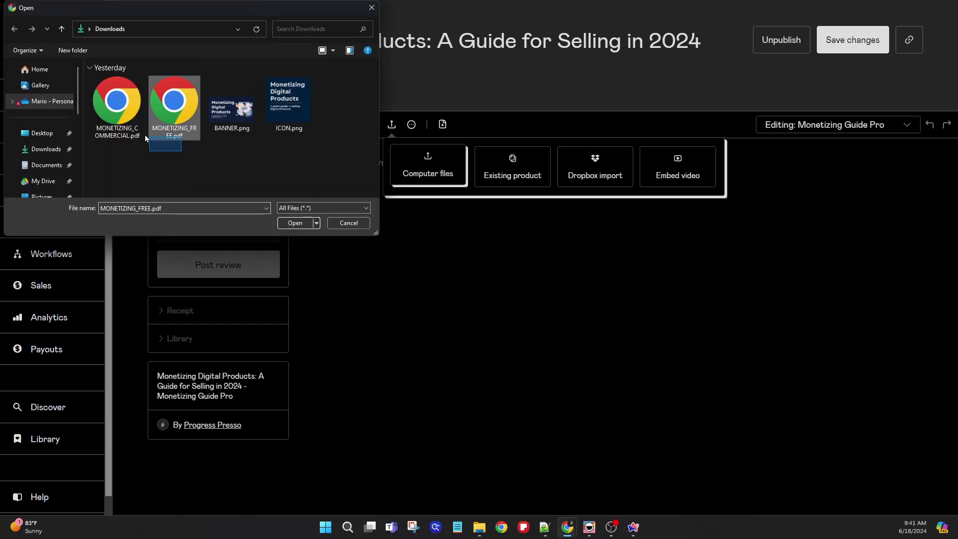
ctrl+click(122, 127)
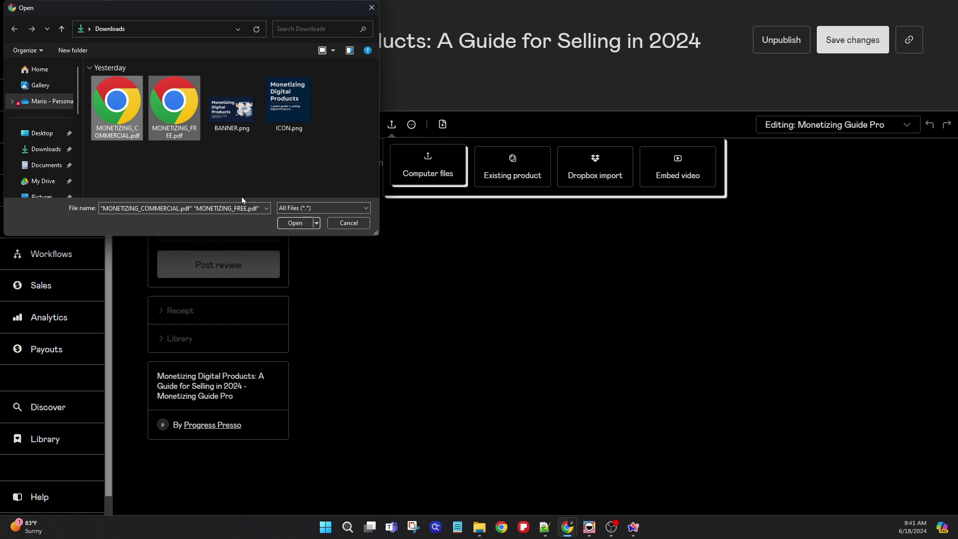
click(290, 221)
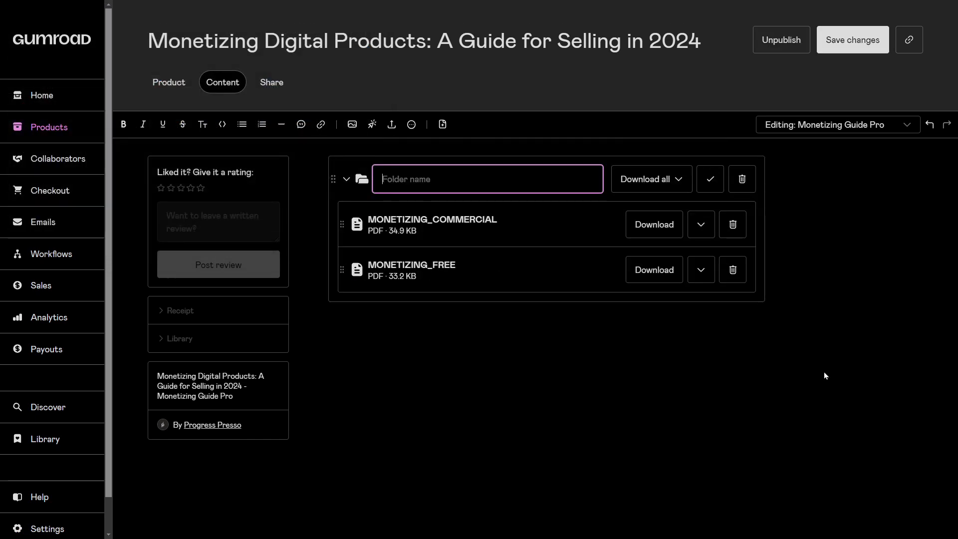
Step: Name the folder holding the two uploaded PDFs "Monetizing Digital Products - PRO" and save the changes
text(MOnet)
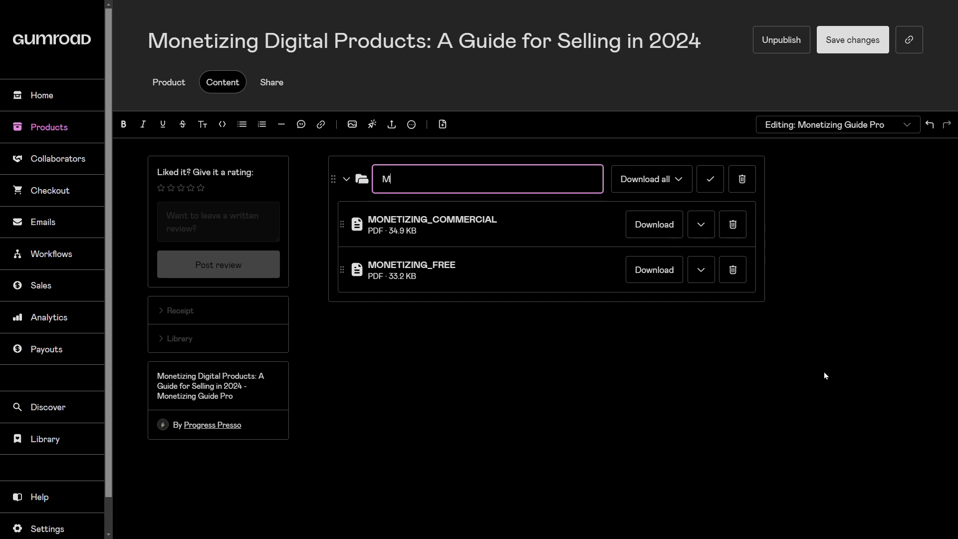
key(BackSpace)
key(BackSpace)
text(ontizing)
key(BackSpace)
key(BackSpace)
key(BackSpace)
text(etizing Digiral Products - PRO)
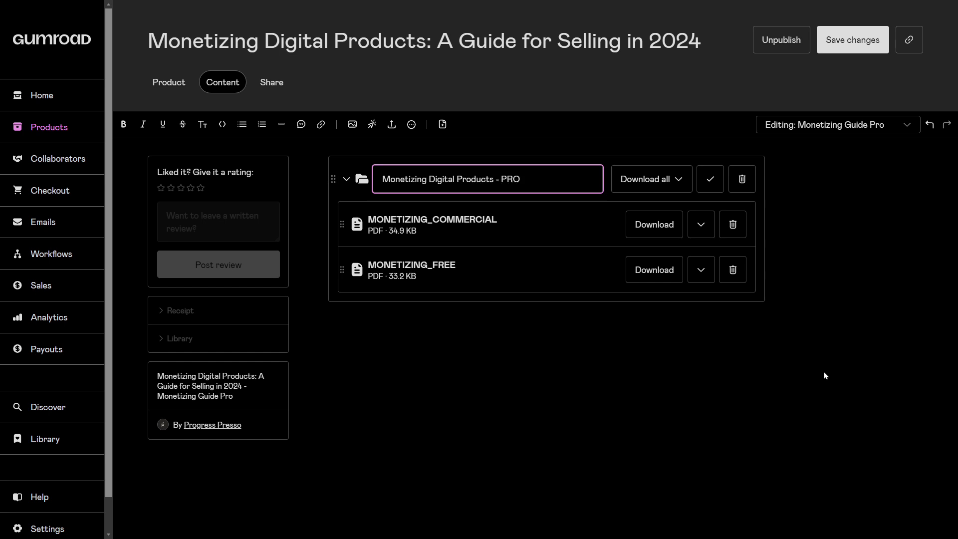
key(Return)
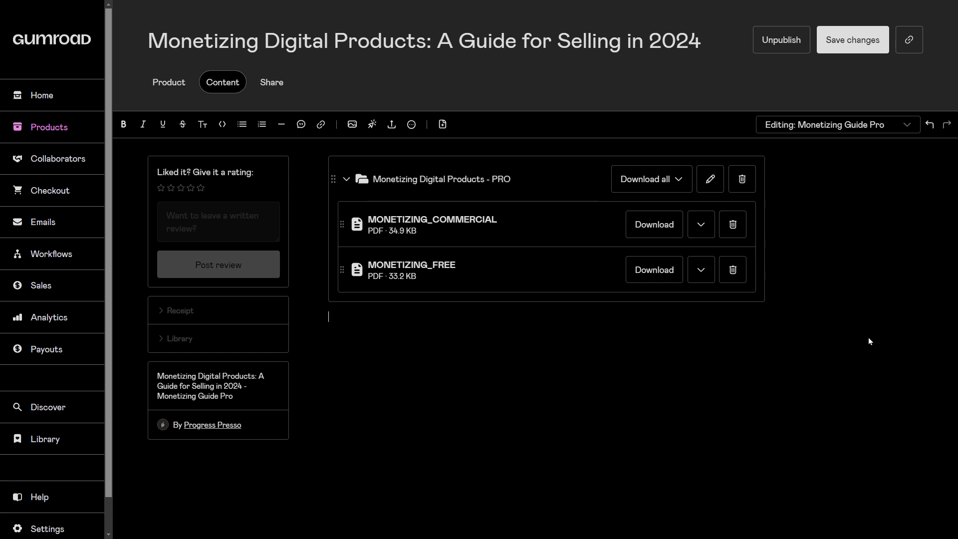
click(850, 38)
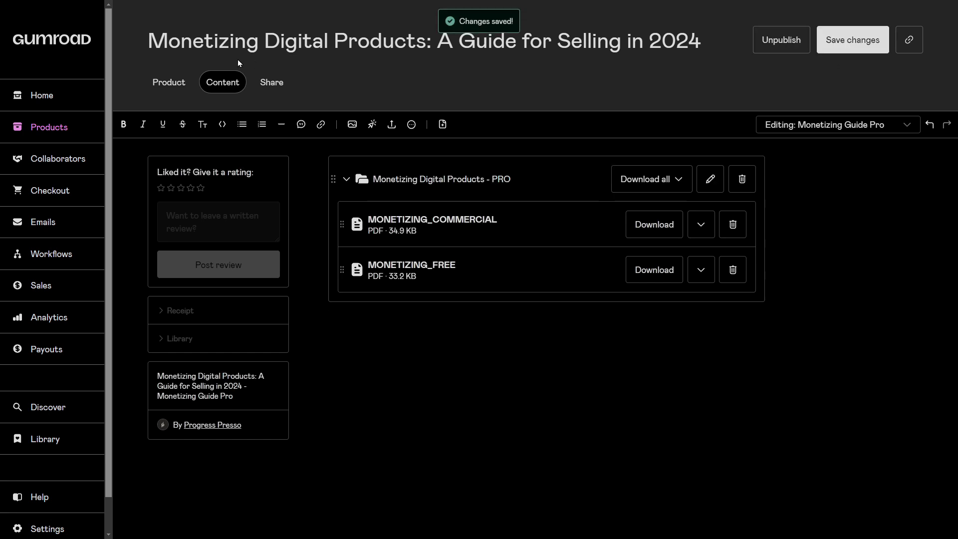
Step: Open the product's public page and review its description, selecting the Monetizing Guide Pro version and switching back to FREE - Monetizing Guide
click(176, 83)
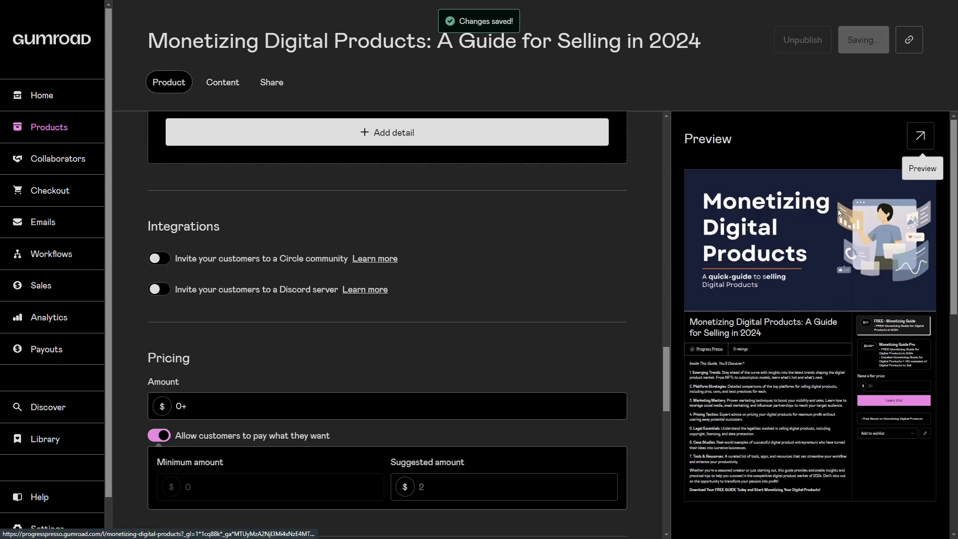
click(923, 143)
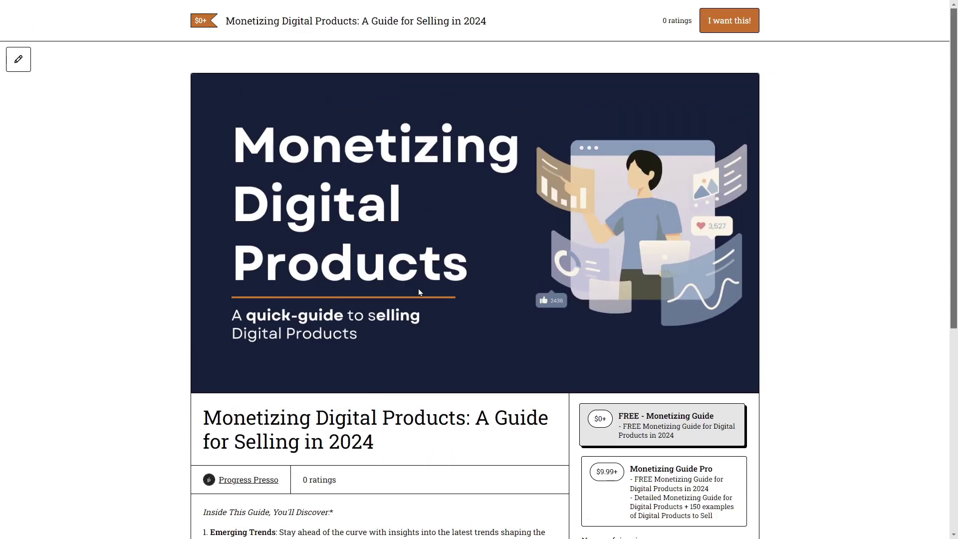
scroll(432, 381, down, 2)
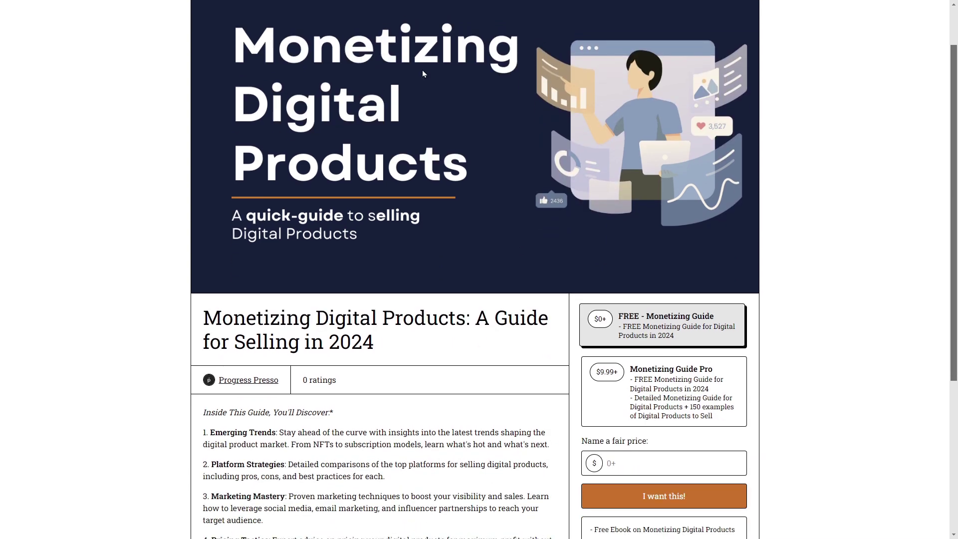
scroll(432, 381, down, 3)
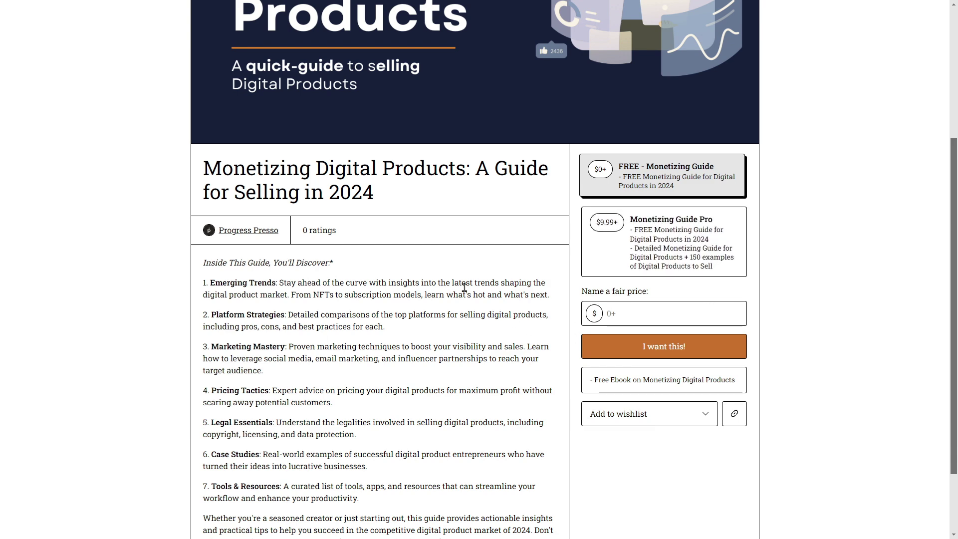
click(664, 267)
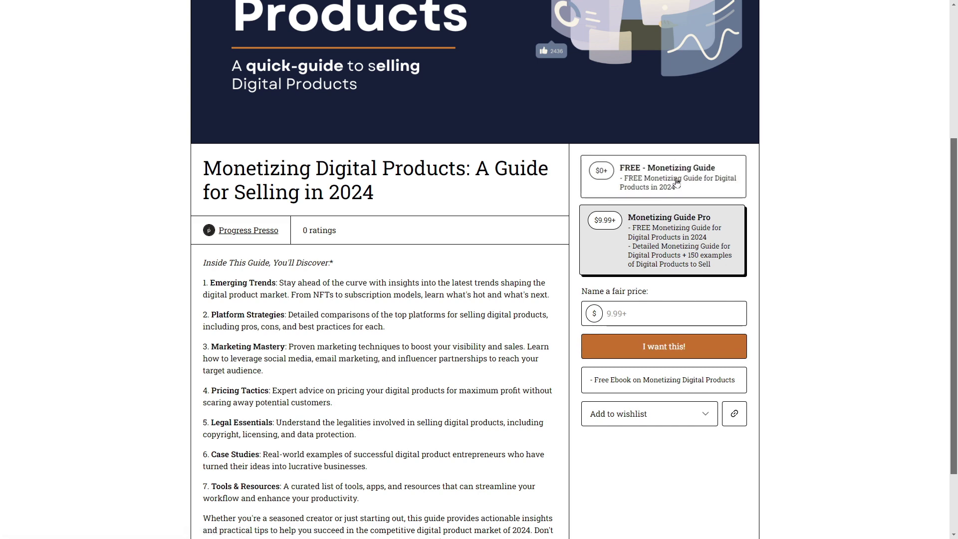
scroll(664, 220, up, 2)
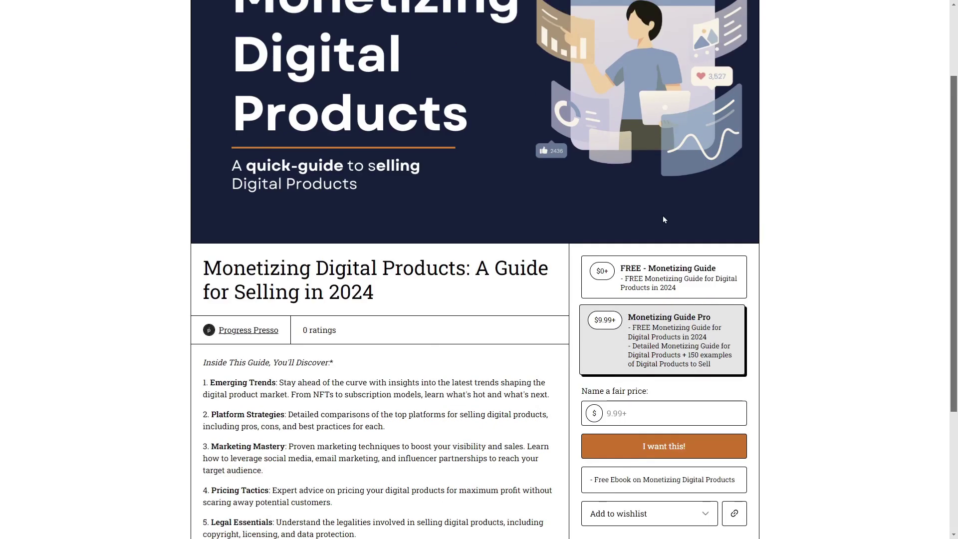
click(658, 278)
scroll(405, 335, up, 2)
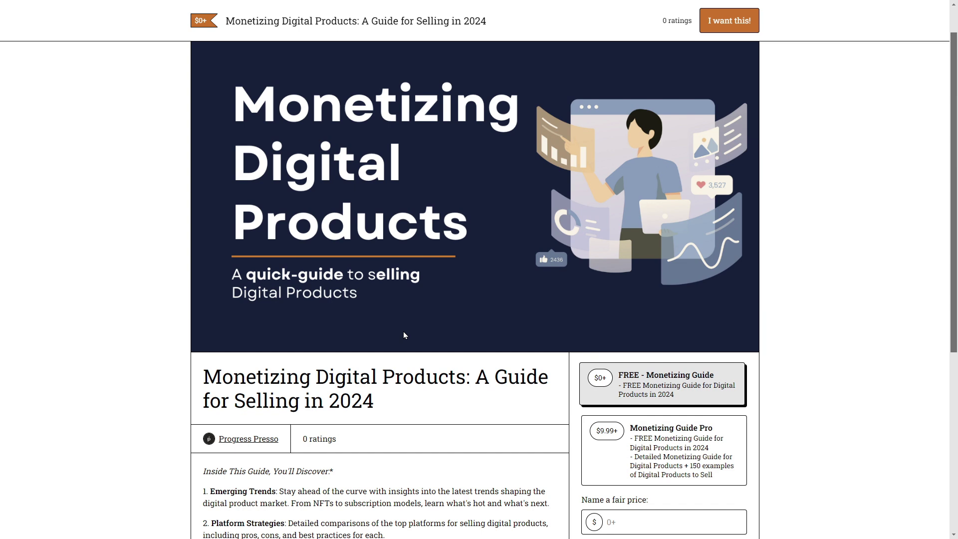
scroll(807, 325, down, 1)
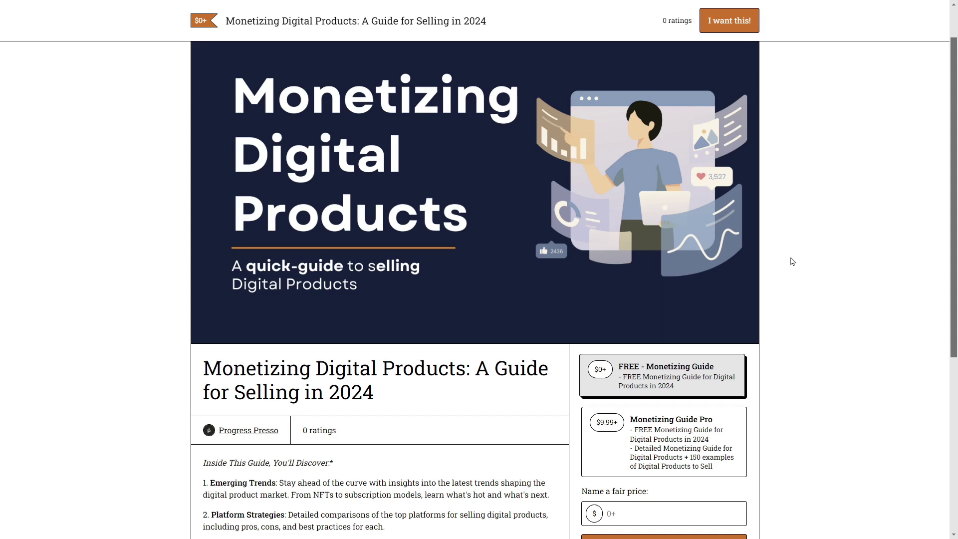
scroll(793, 261, down, 3)
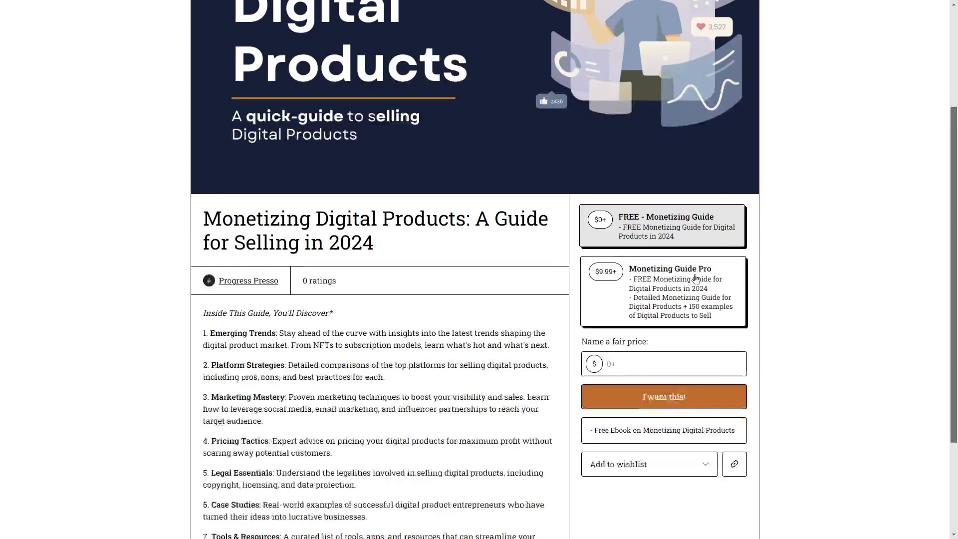
Step: Enter 0.0 as the fair price for the FREE version and view its checkout, then return to the creator's storefront
click(655, 369)
text(0.0)
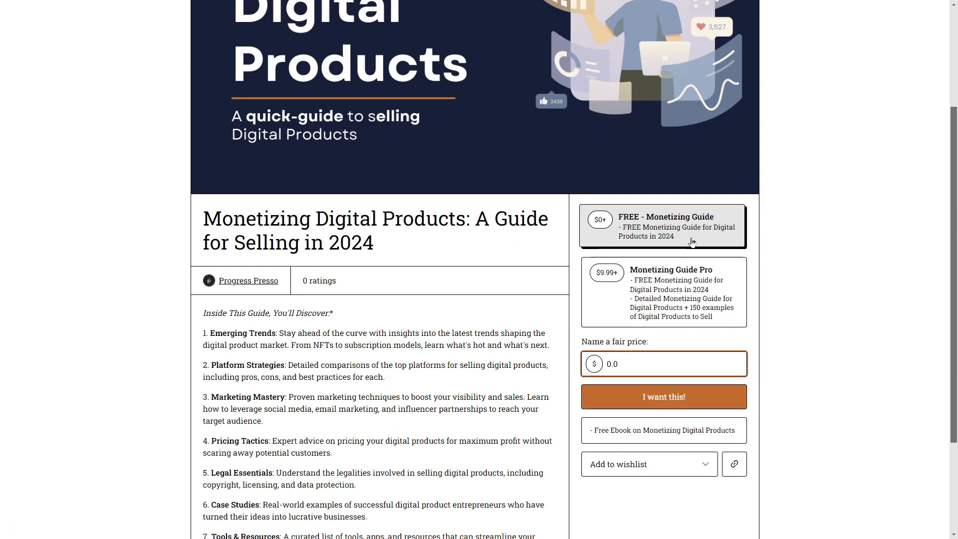
click(662, 396)
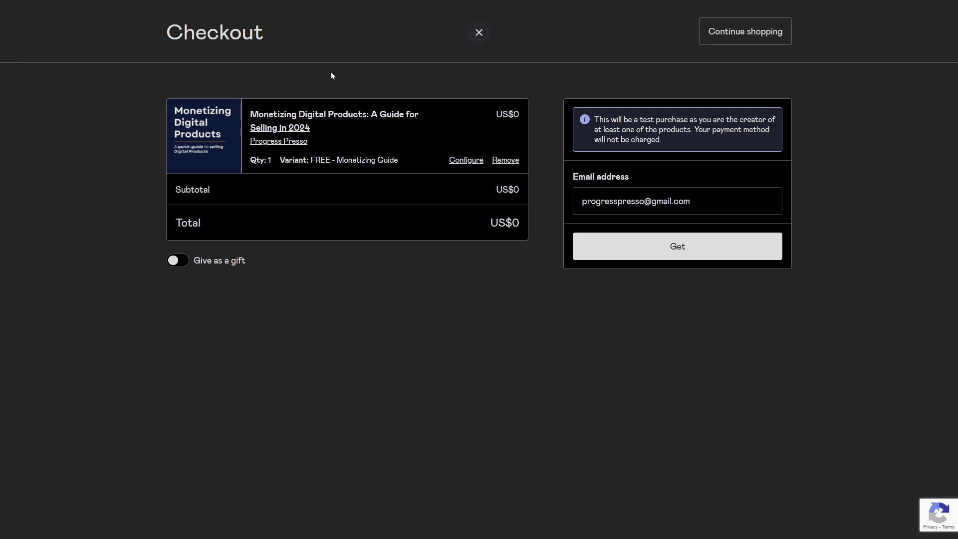
click(722, 35)
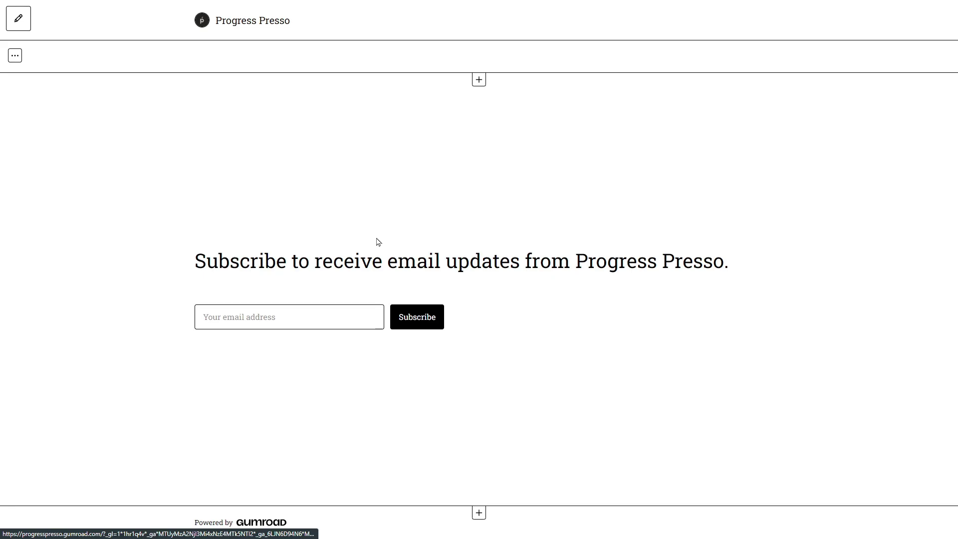
Step: View the storefront's profile settings and open a blank new email
click(18, 18)
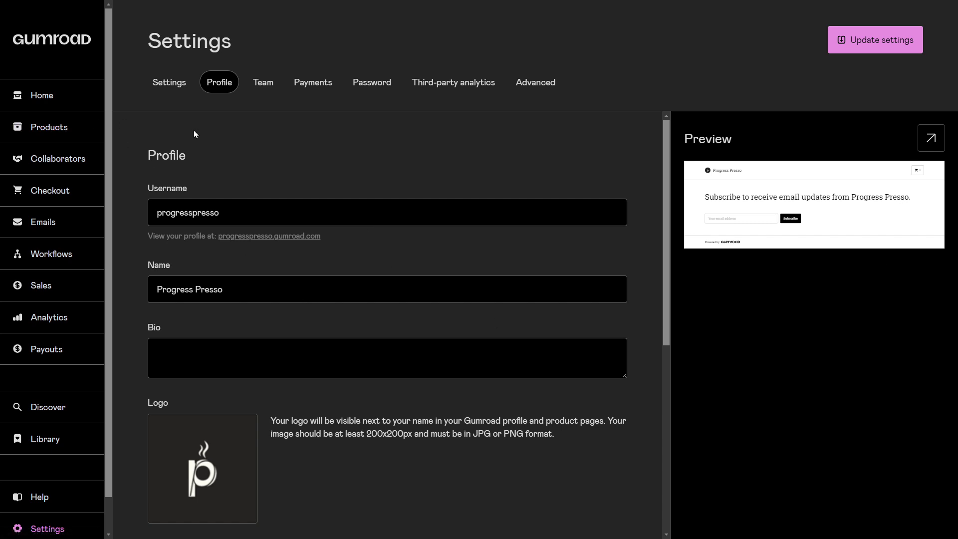
click(50, 223)
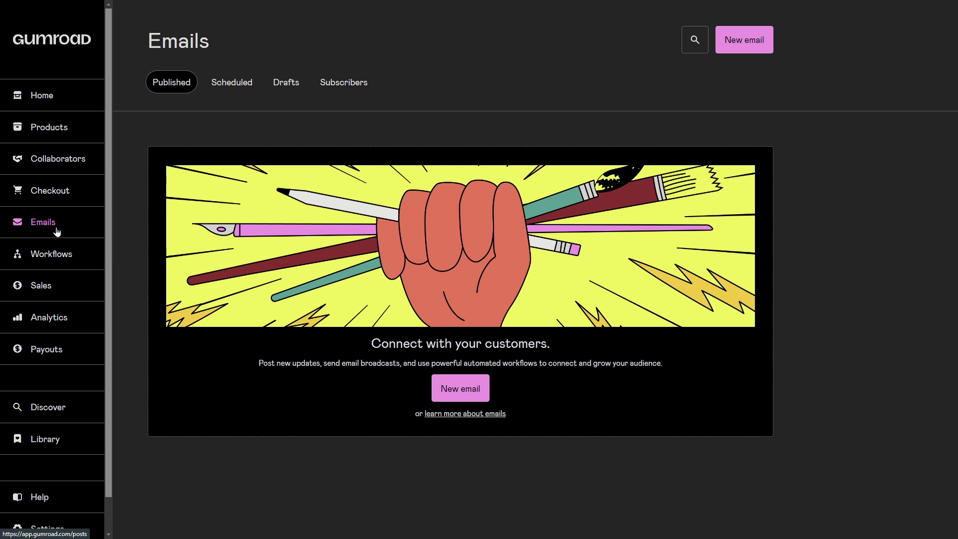
click(459, 388)
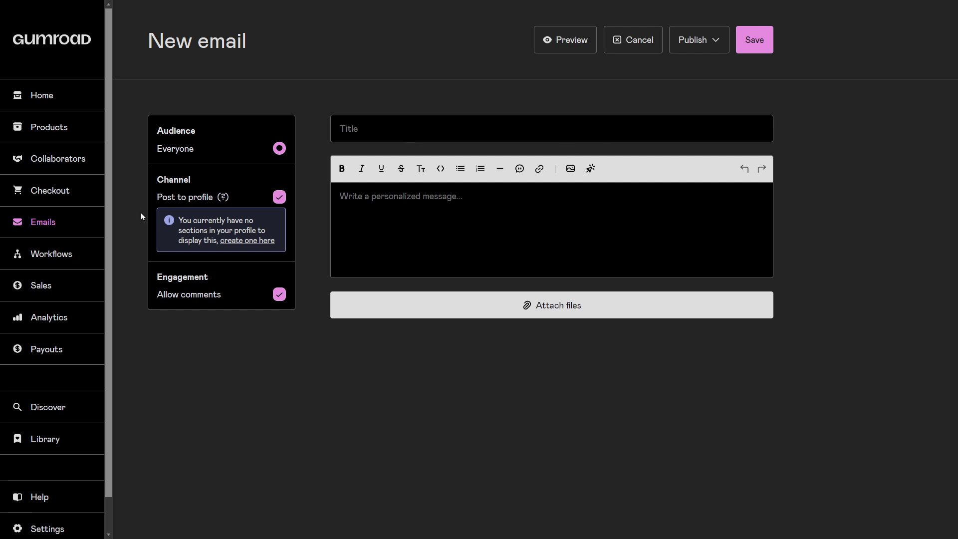
Step: Start a new workflow named "1 DAY"
click(68, 261)
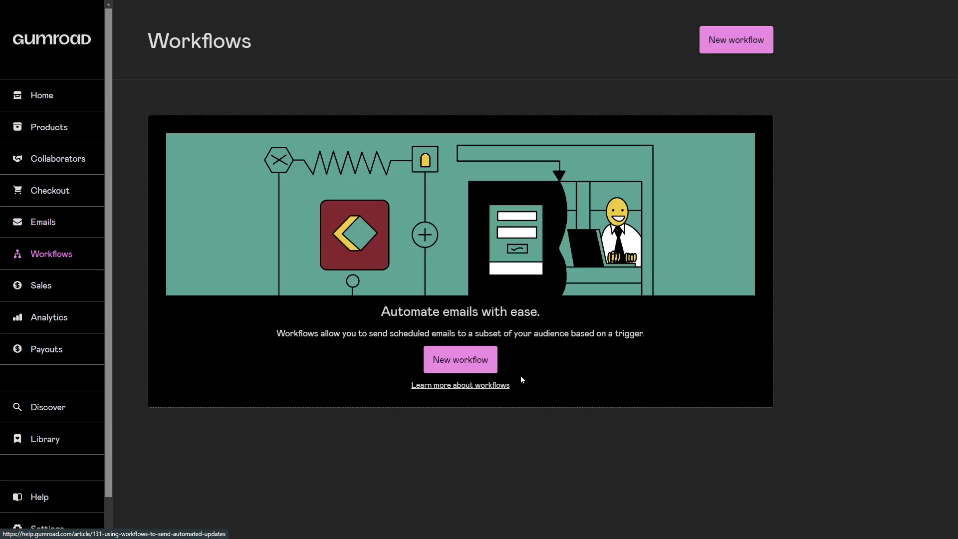
click(483, 368)
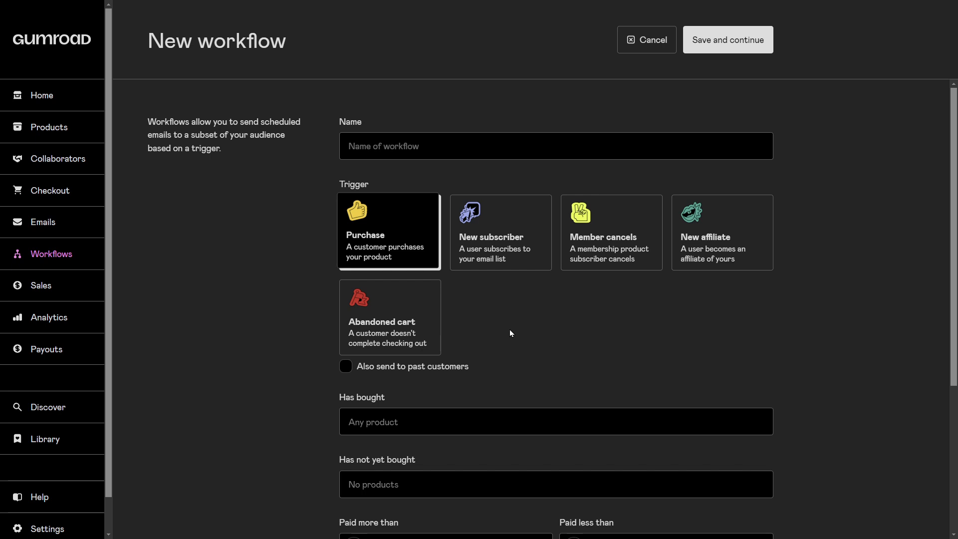
click(576, 140)
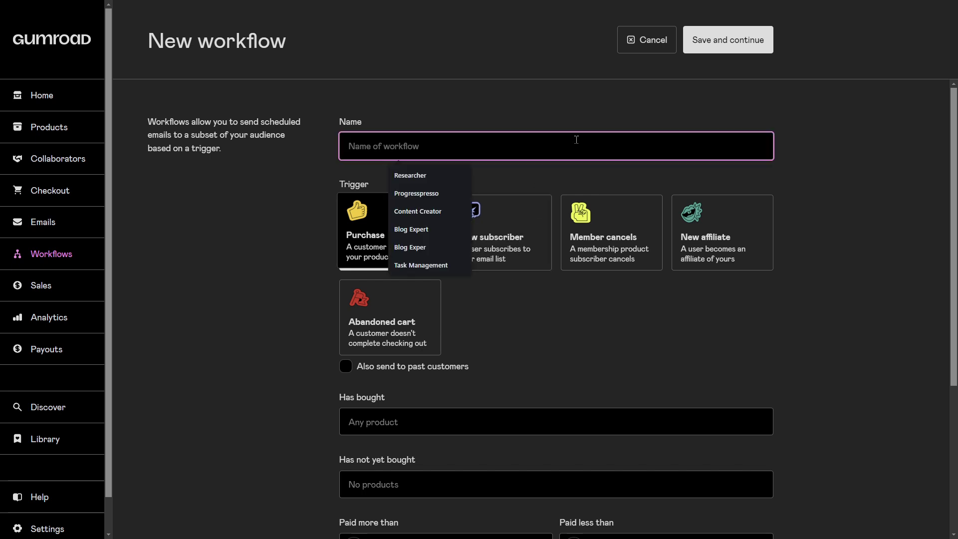
click(691, 318)
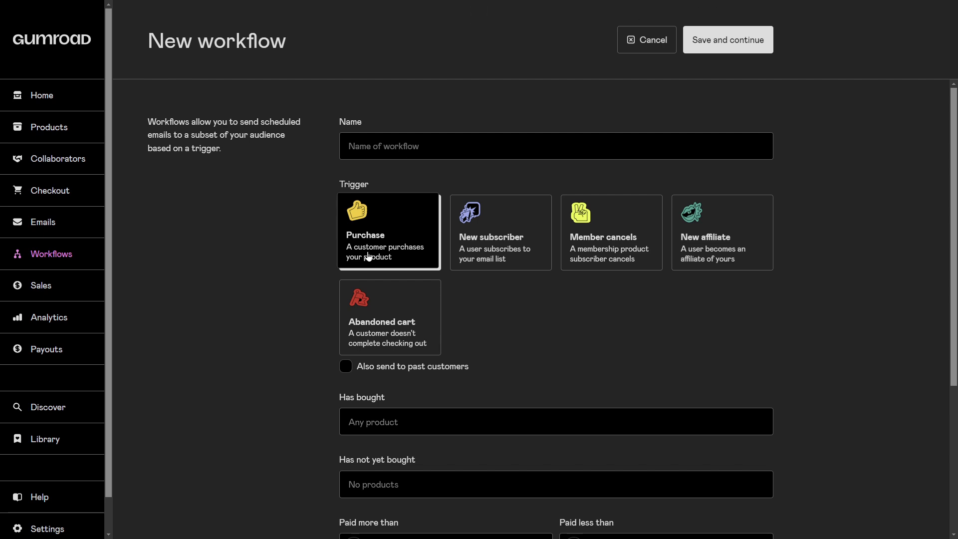
click(405, 153)
text(1 DAY)
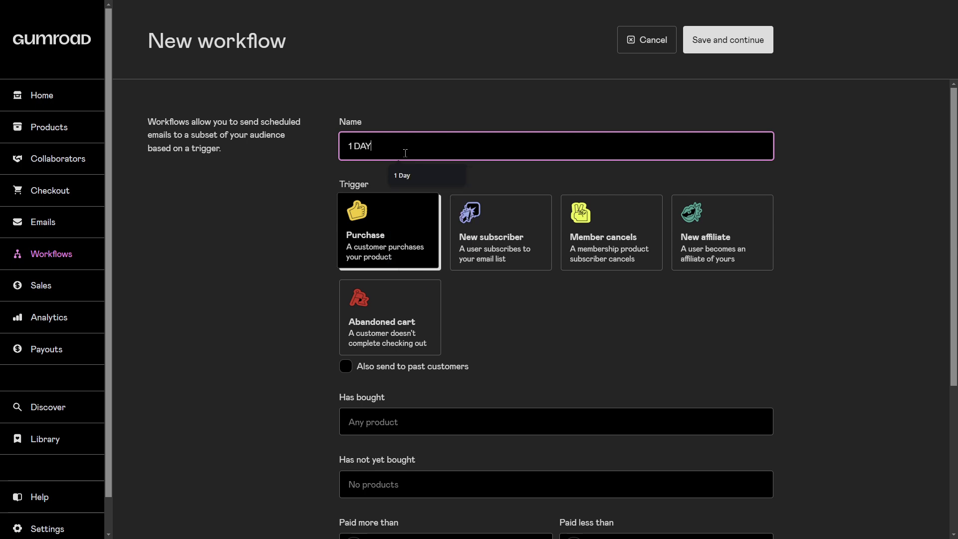
click(239, 384)
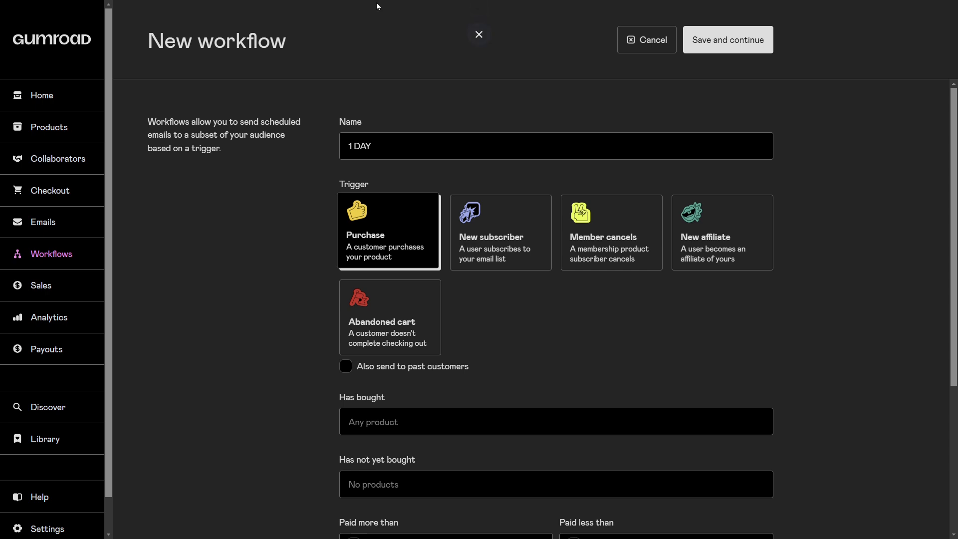
click(389, 148)
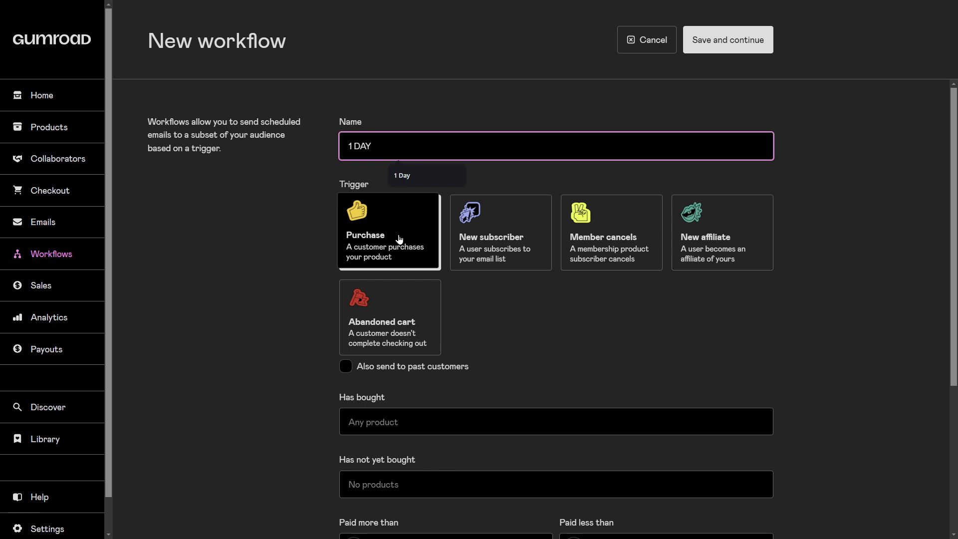
Step: Target the workflow at customers who bought the FREE - Monetizing Guide version but have not yet bought Monetizing Guide Pro
scroll(527, 391, down, 2)
click(362, 324)
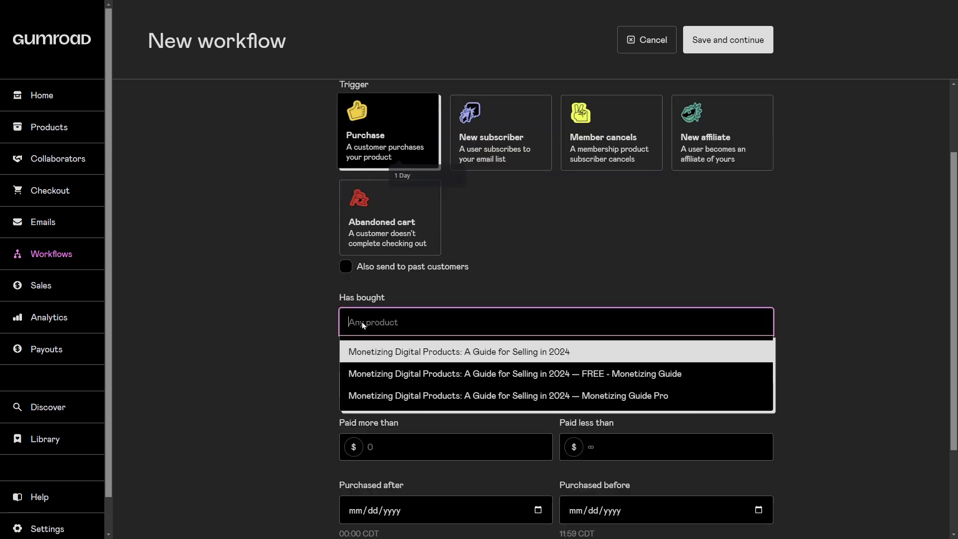
click(482, 375)
click(439, 388)
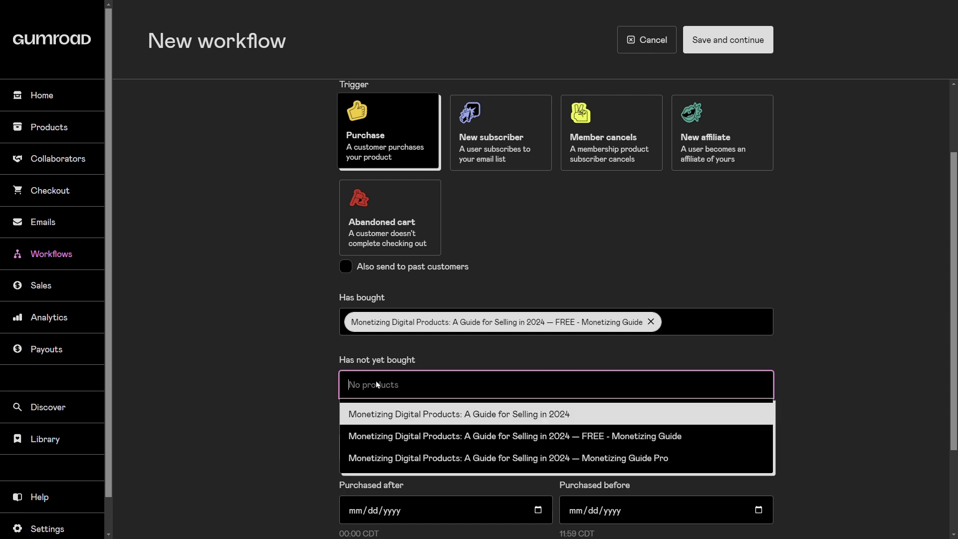
click(630, 458)
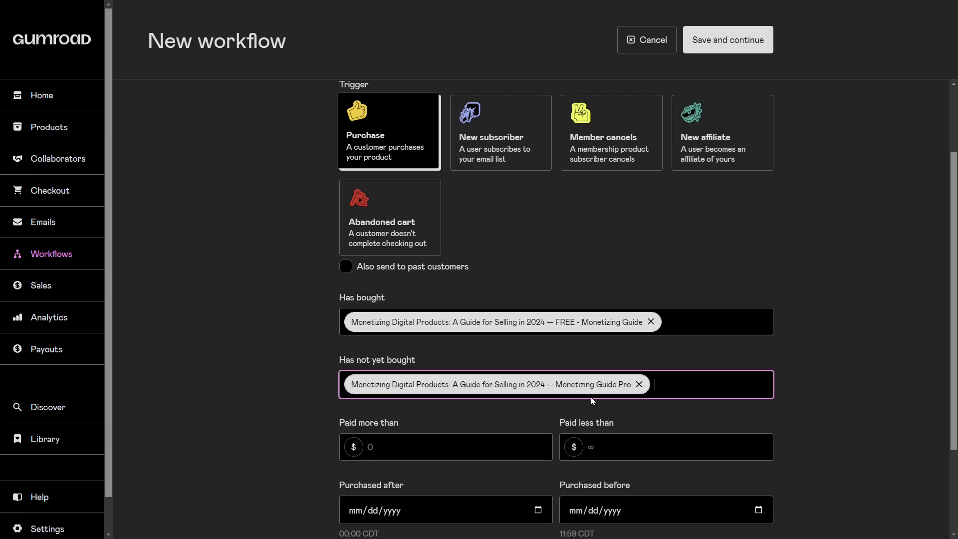
Step: Examine the workflow's remaining filters for amount paid, purchase date and customer country, and review the whole form
scroll(454, 412, down, 2)
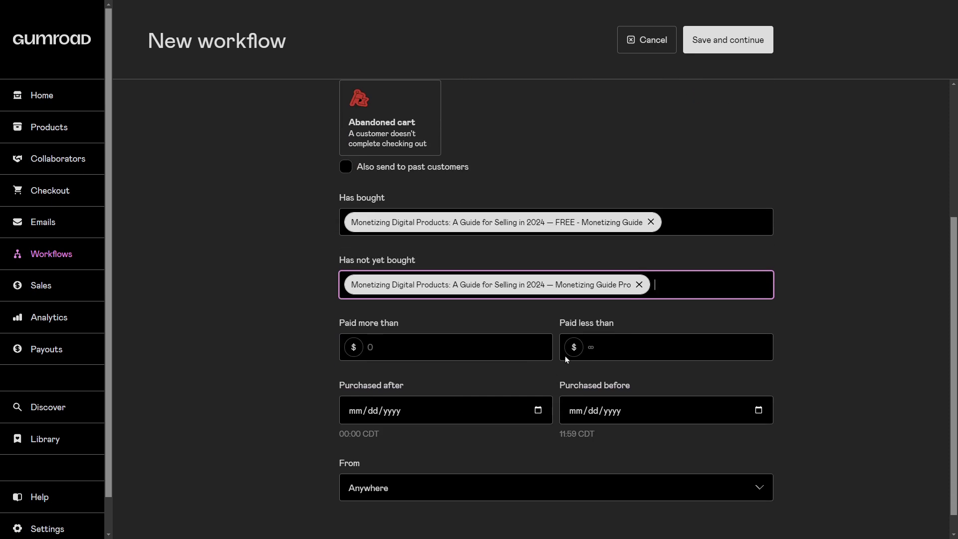
scroll(341, 238, up, 2)
scroll(682, 236, up, 1)
scroll(678, 242, down, 3)
drag(325, 328, 394, 331)
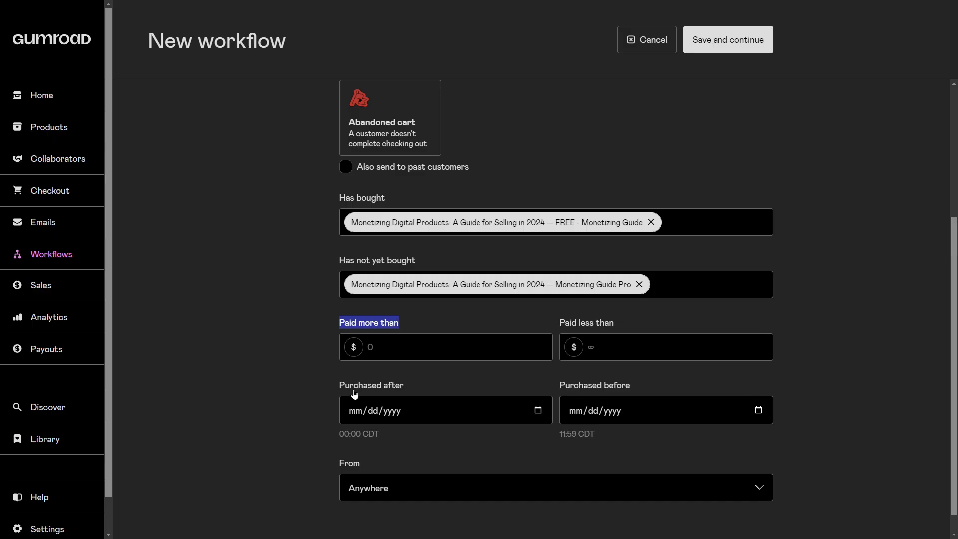
drag(340, 384, 400, 385)
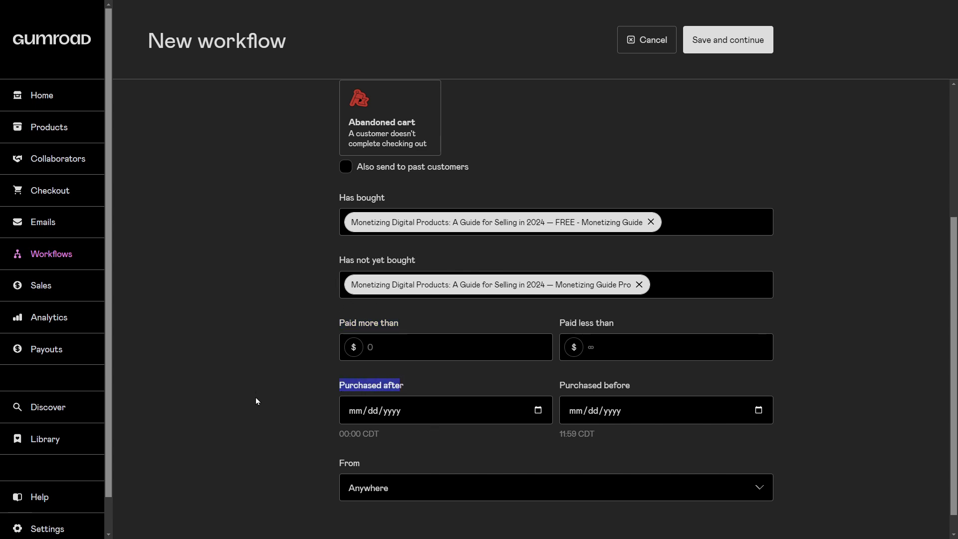
scroll(260, 397, down, 1)
click(354, 464)
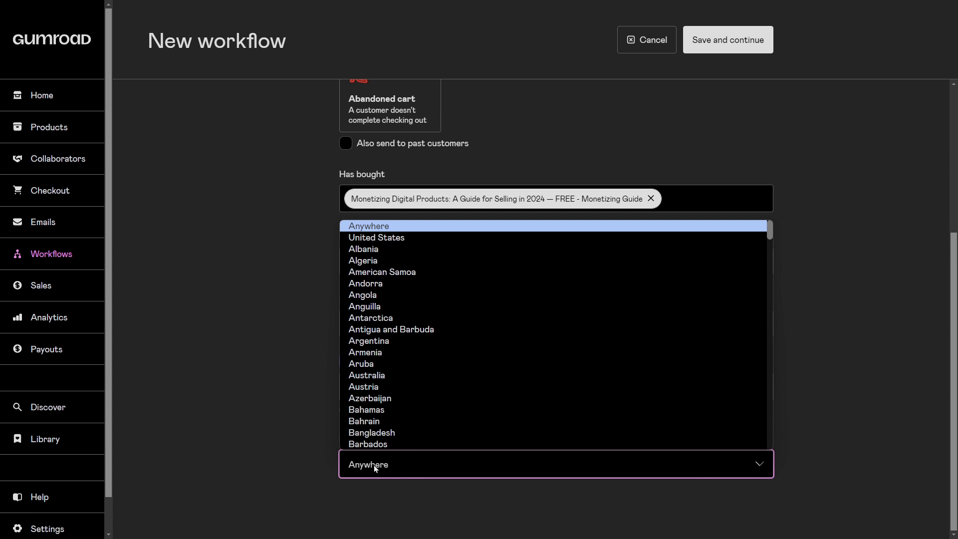
click(373, 465)
click(268, 454)
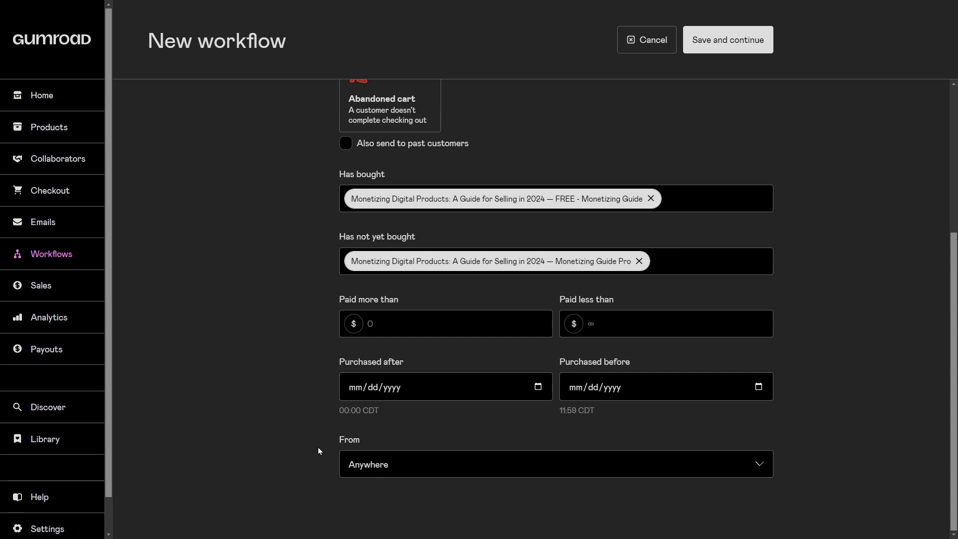
scroll(319, 456, up, 2)
scroll(256, 431, down, 2)
scroll(384, 421, up, 2)
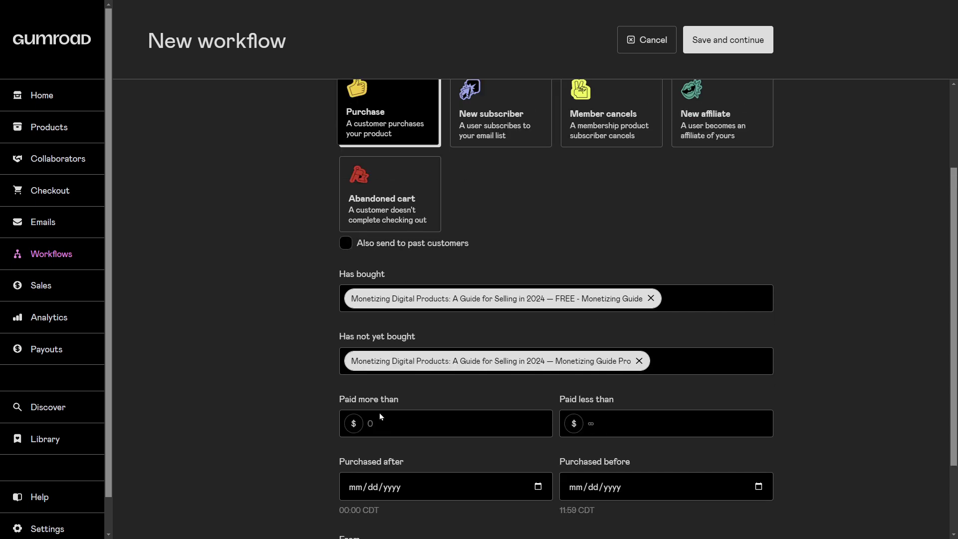
scroll(549, 339, up, 3)
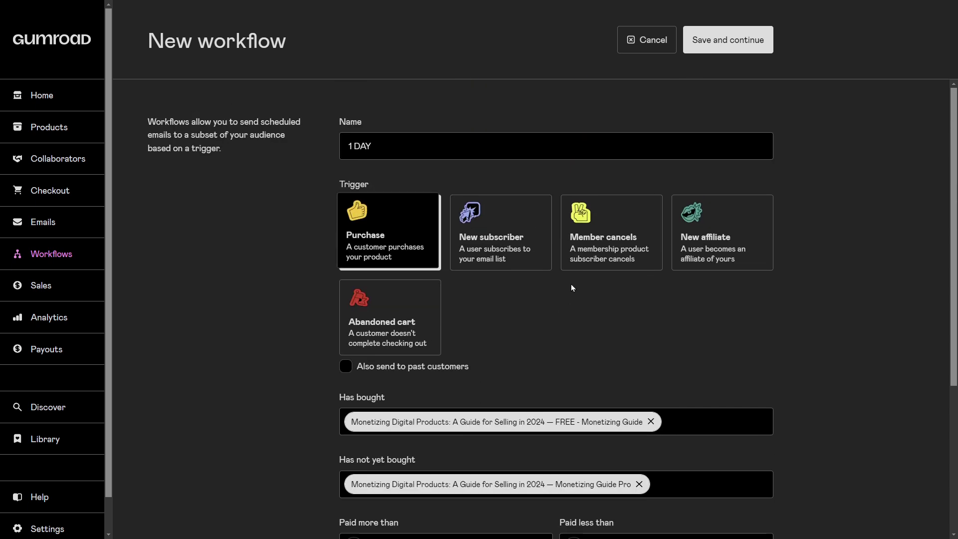
Step: Save the workflow's details and create its first email, scheduled for 24 hours after purchase
click(747, 50)
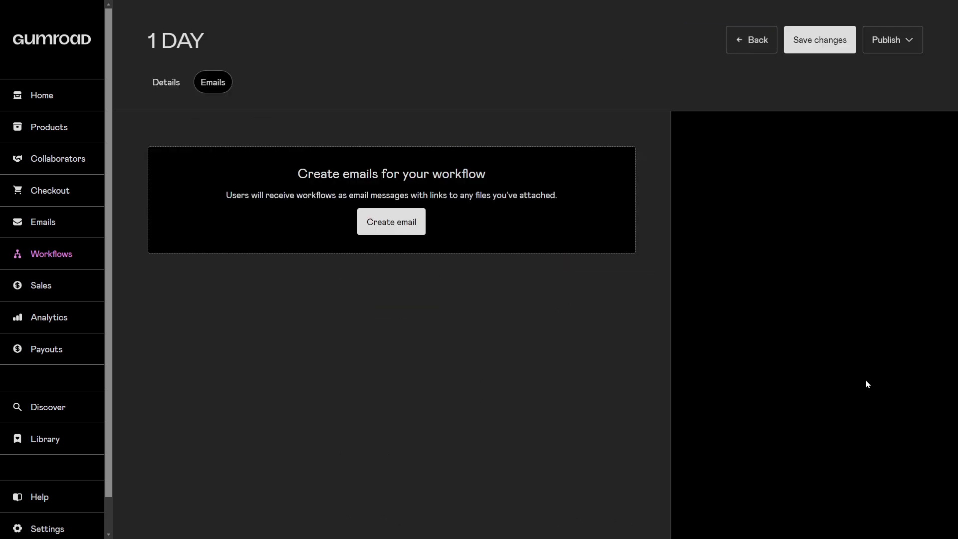
click(406, 231)
click(263, 208)
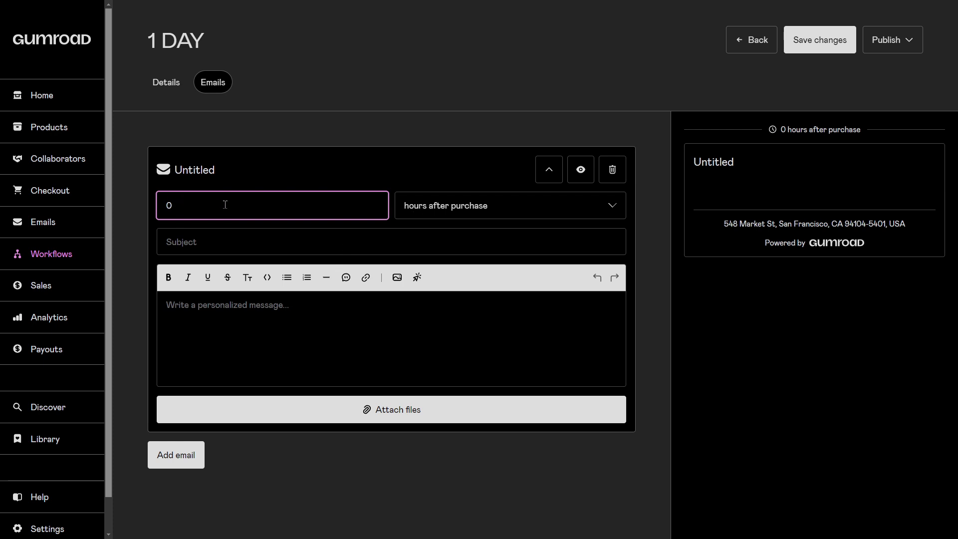
click(445, 208)
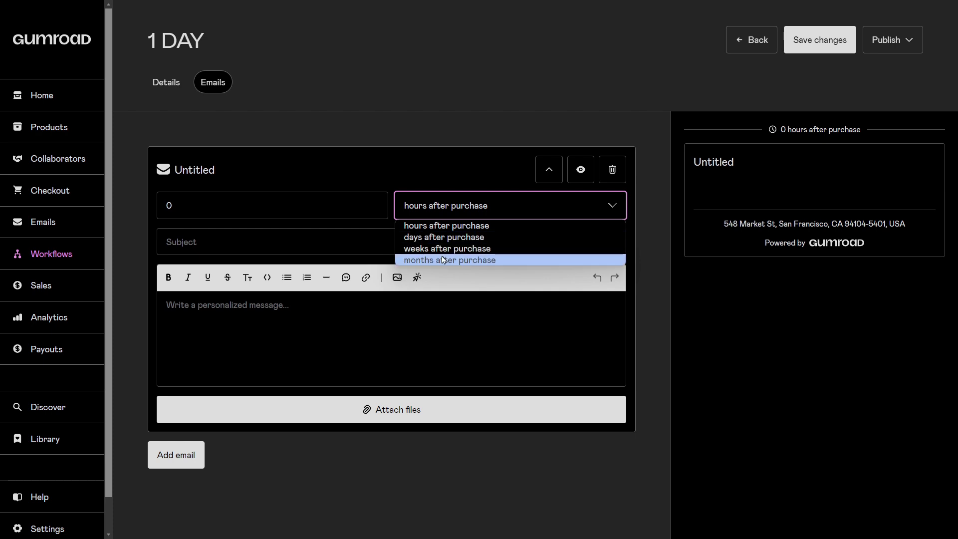
click(445, 226)
click(268, 212)
text(24)
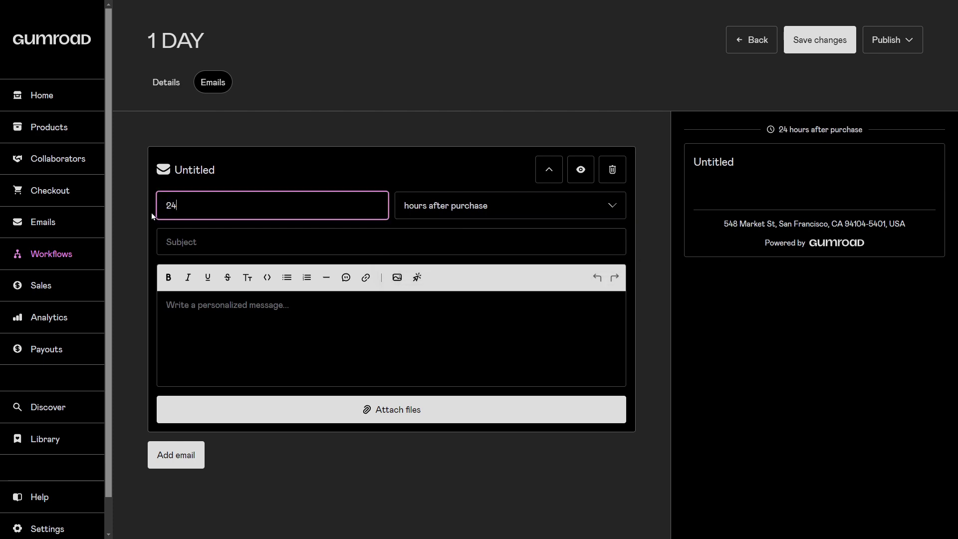
click(390, 157)
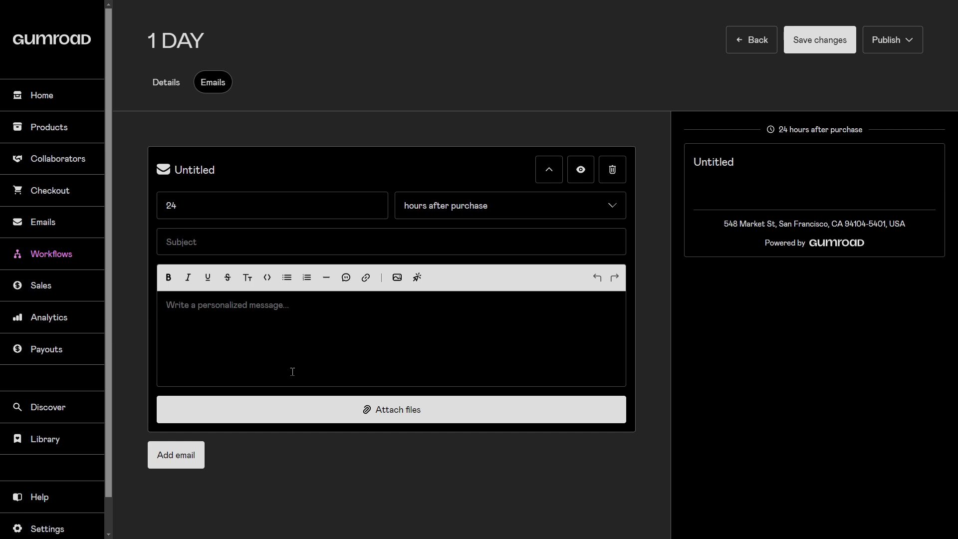
Step: Give the workflow email the subject "Upgrade to the PRO Version and Sell Digital Products NOW!"
click(401, 232)
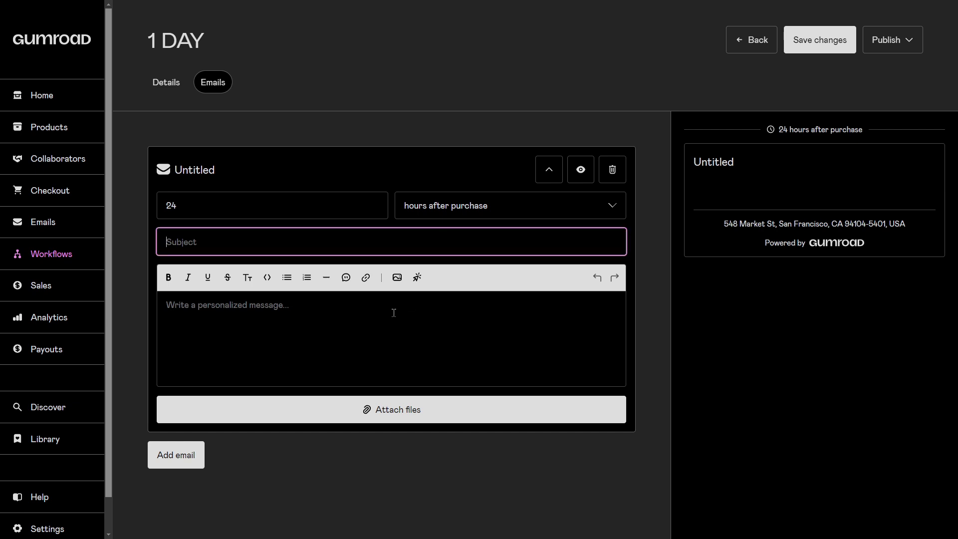
text(Upgrade )
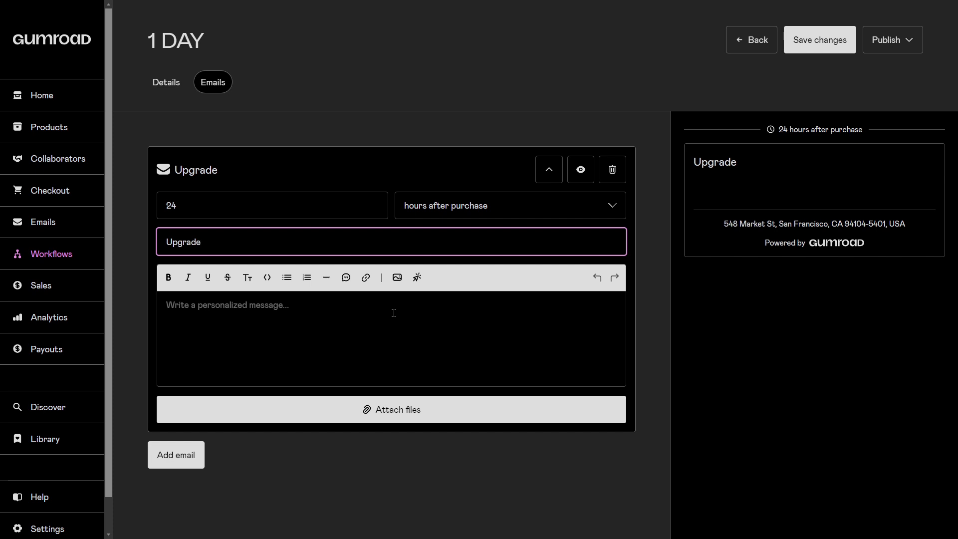
text(to the PRO )
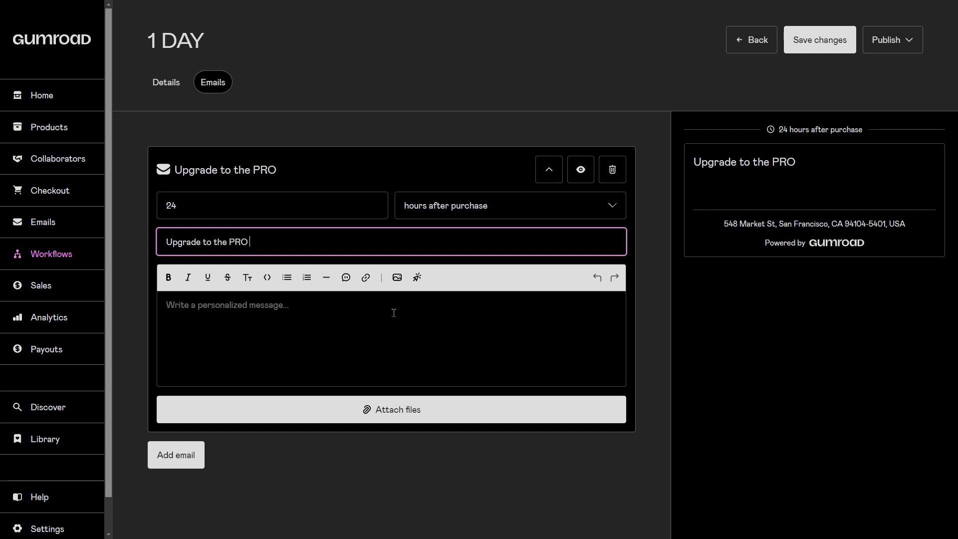
text(Version and Sell D)
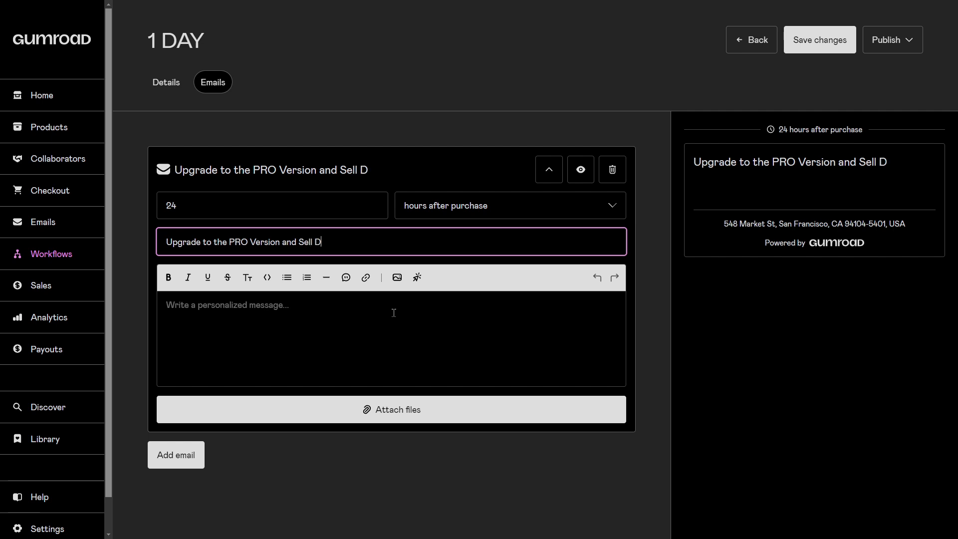
text(igital Pro)
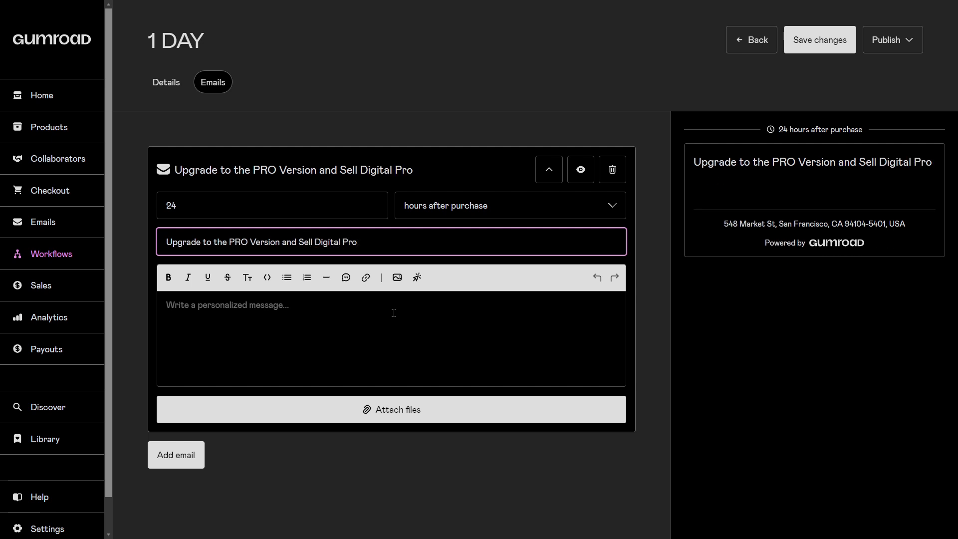
text(ducts NOW!)
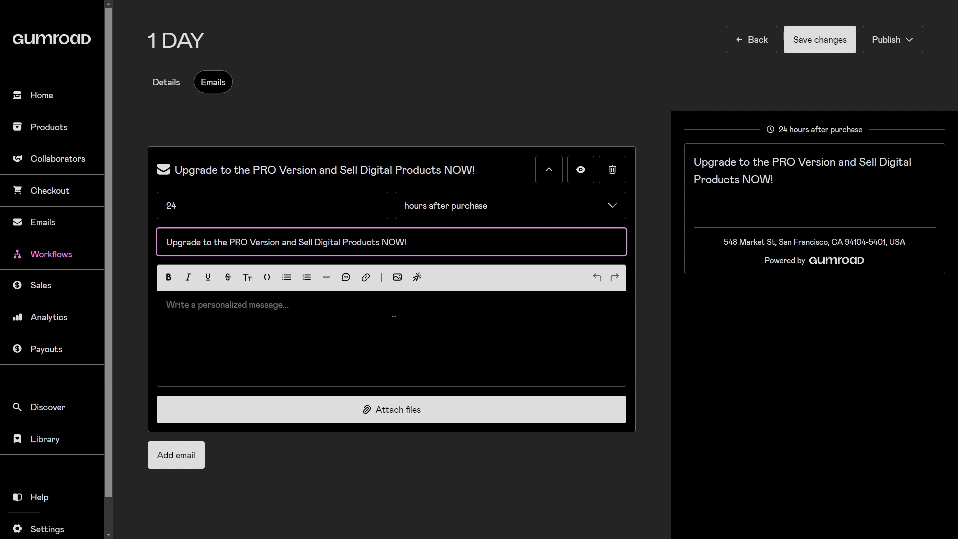
Step: Fill the email body with five short lines of random placeholder text, save the changes and return to the workflow list
click(393, 313)
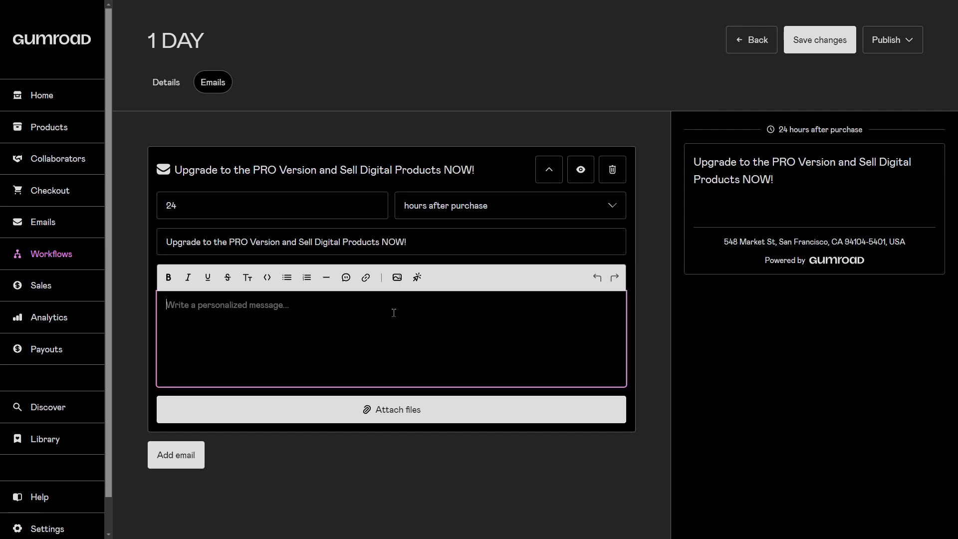
text(alksflakdsjaskdj)
key(Return)
text(adksl)
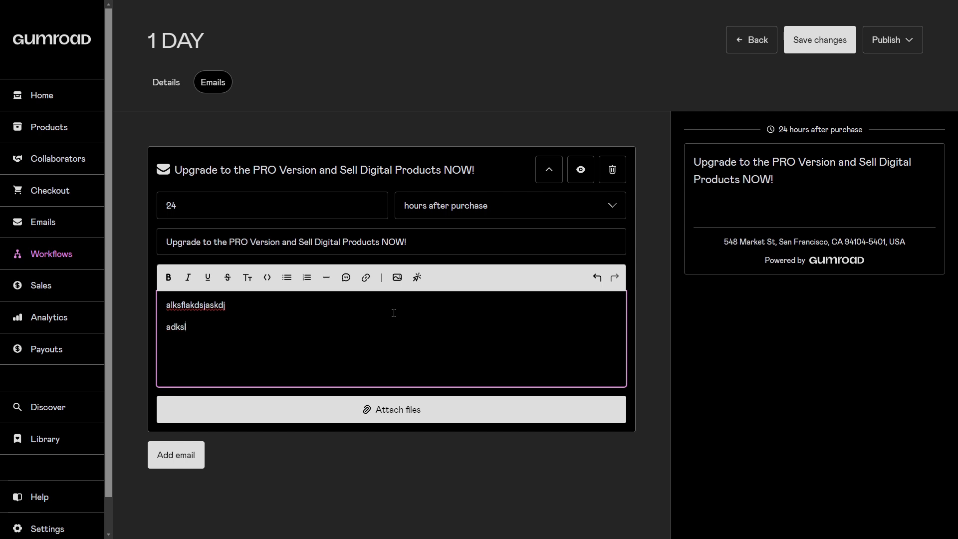
text(dj as;dlas)
key(Return)
text(akldja sldk jasd)
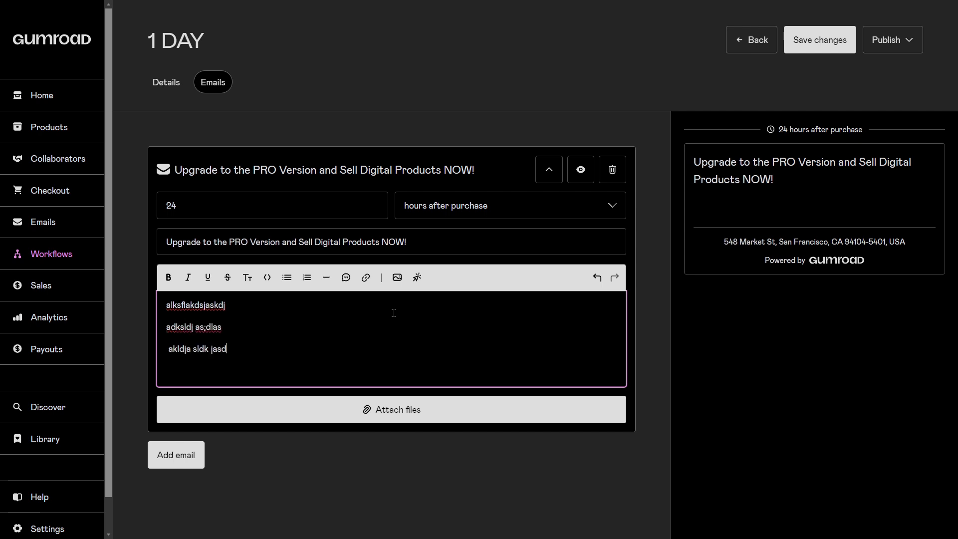
key(Return)
text(jal;ksfdjalkdas)
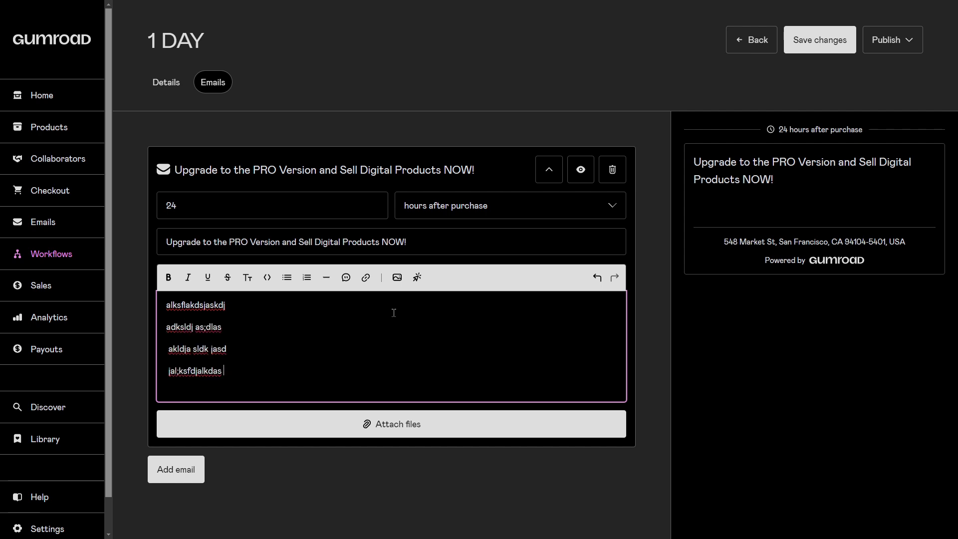
key(Return)
text(laskldaskld)
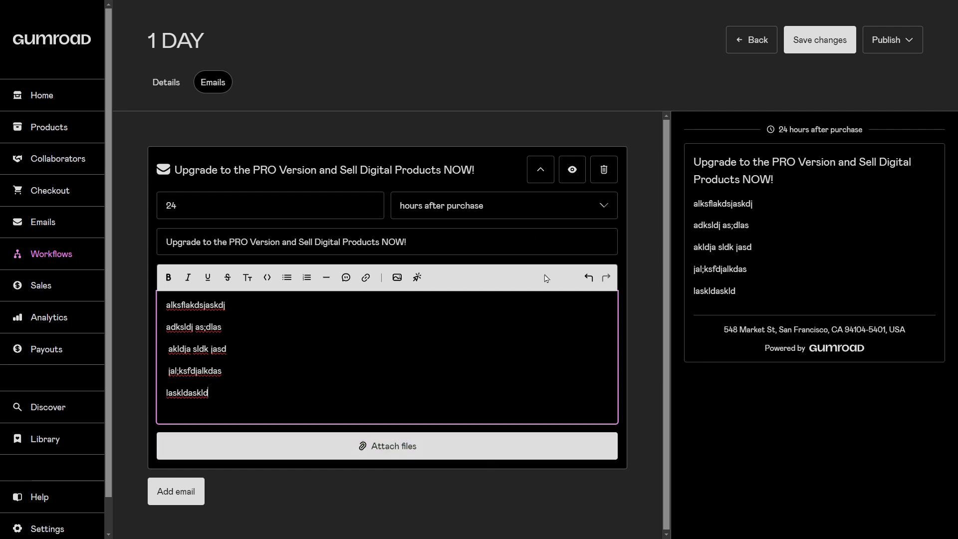
click(828, 40)
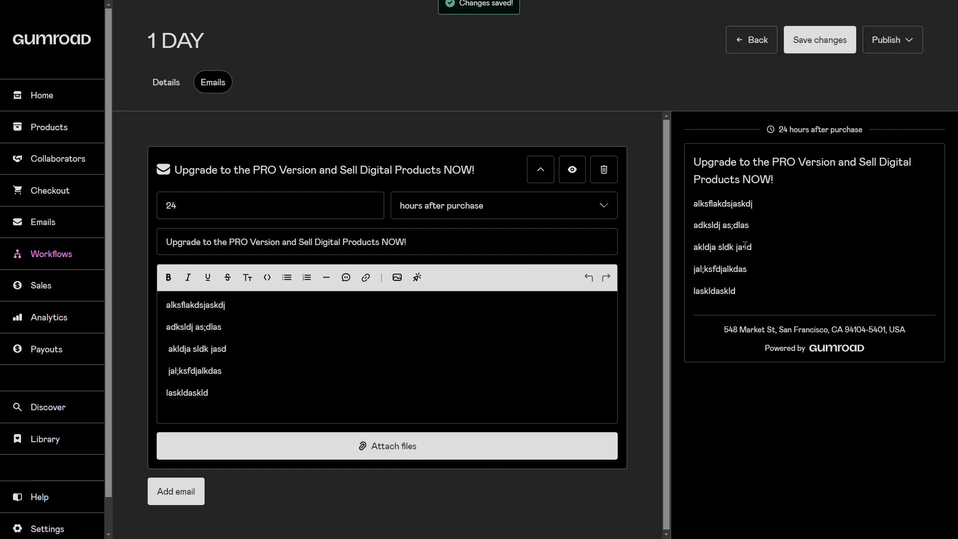
click(748, 36)
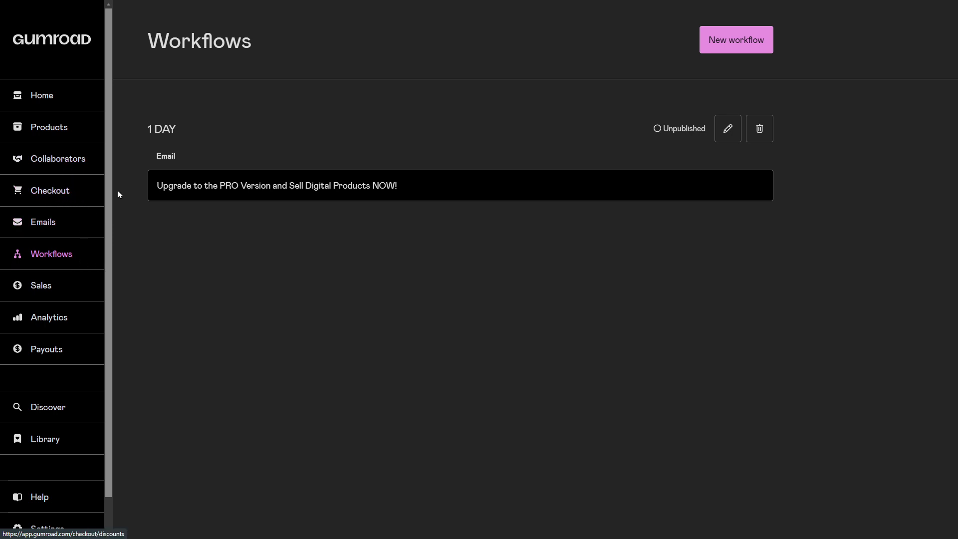
Step: Start a new checkout upsell named PROGRESSPRESSO with the offer text "UPGRADE TO PRO VERSION"
click(71, 200)
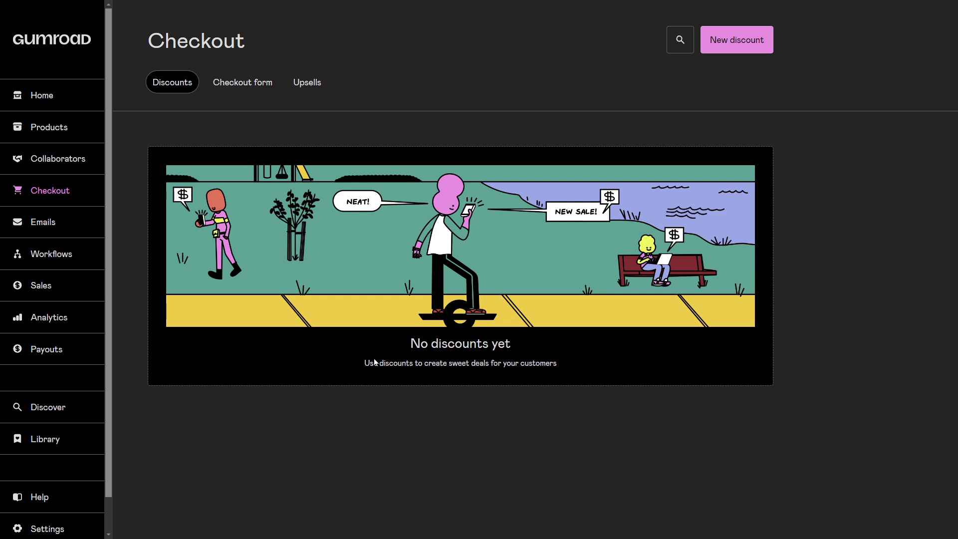
click(314, 94)
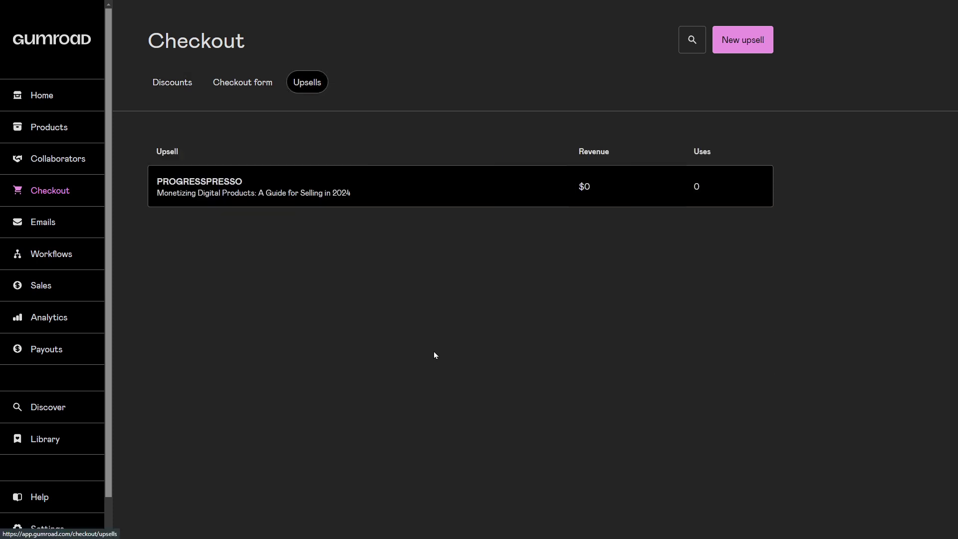
click(749, 40)
click(310, 188)
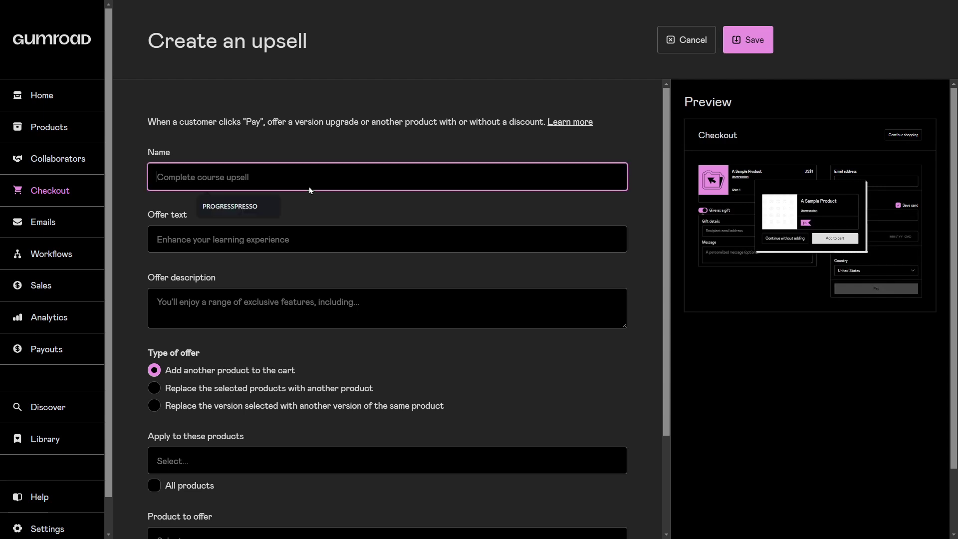
click(265, 205)
click(211, 242)
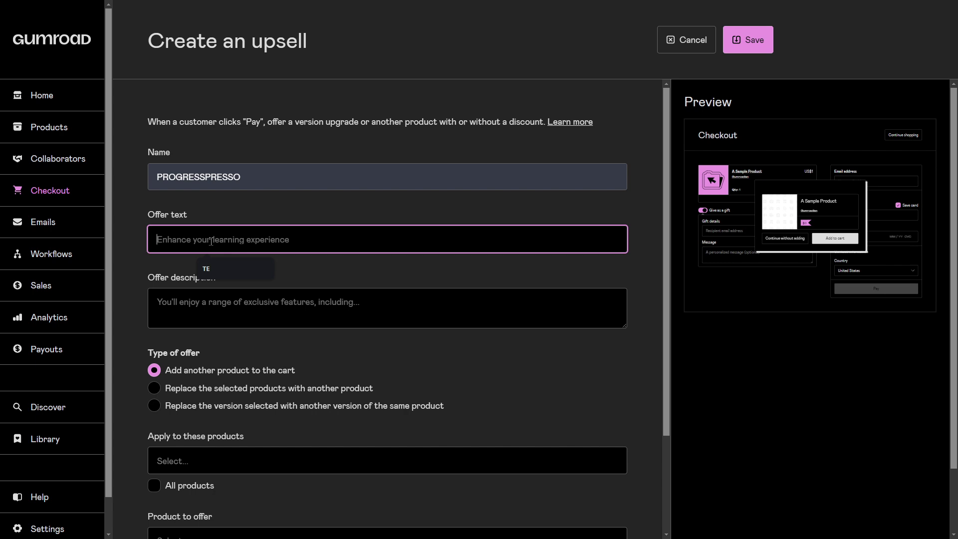
text(UPGRA)
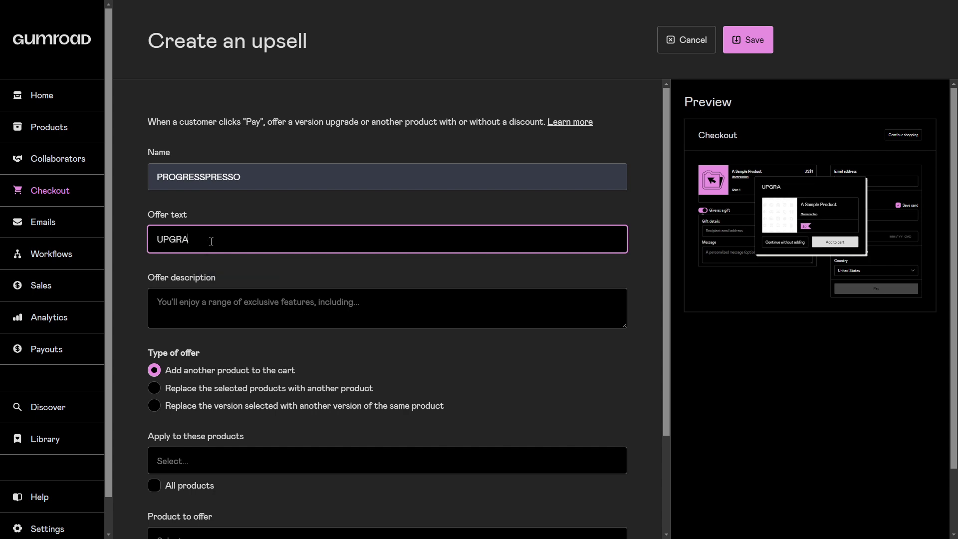
text(DE TO PRO VERSION)
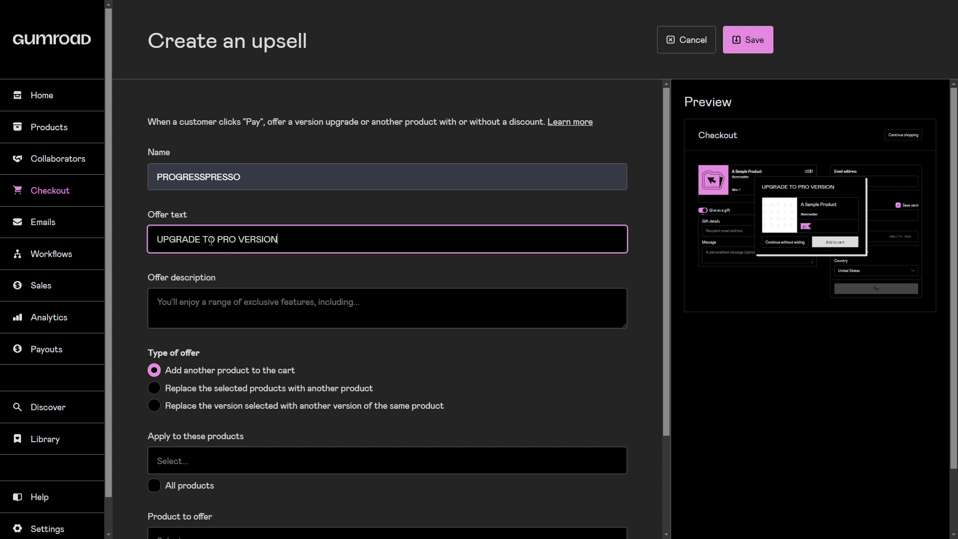
Step: Enter three placeholder bullet lines reading "- F" as the upsell's offer description
click(262, 313)
text(-)
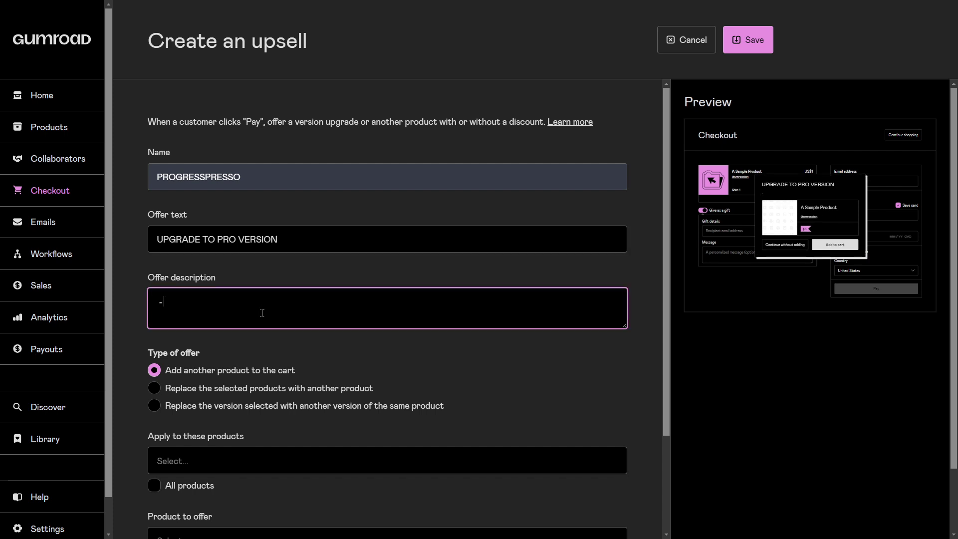
text( FO)
key(BackSpace)
key(Return)
text(- F)
key(Return)
text(- F)
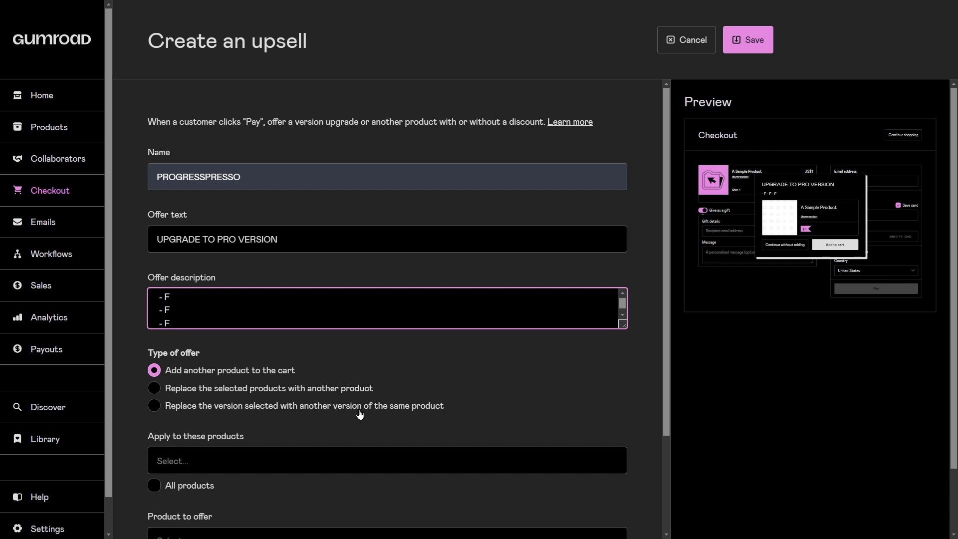
Step: Make the upsell replace the selected version with another version of Monetizing Digital Products: A Guide for Selling in 2024
click(201, 410)
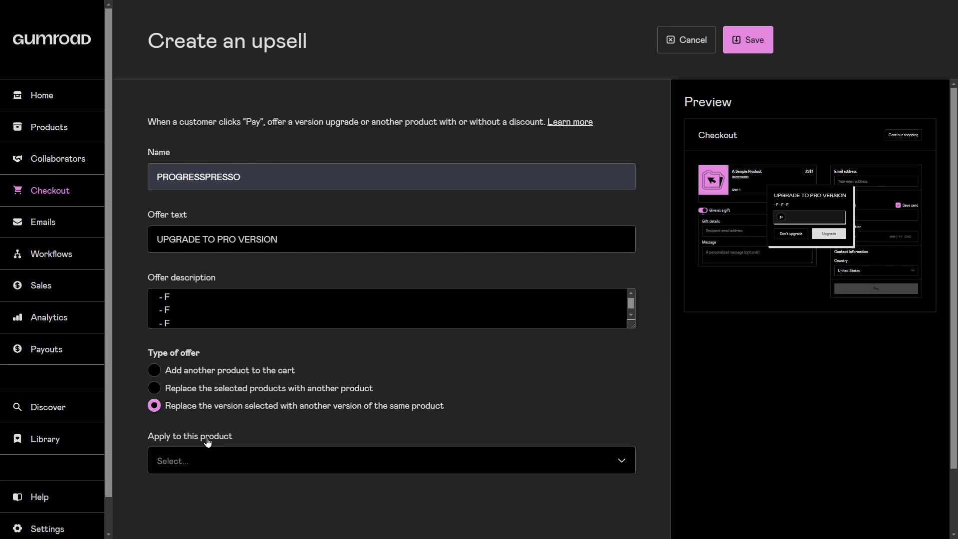
click(233, 463)
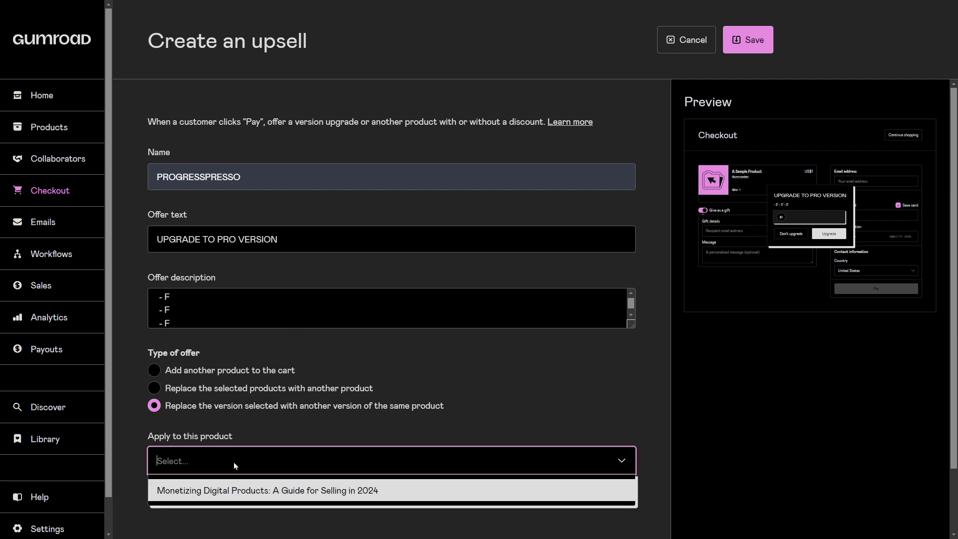
click(287, 492)
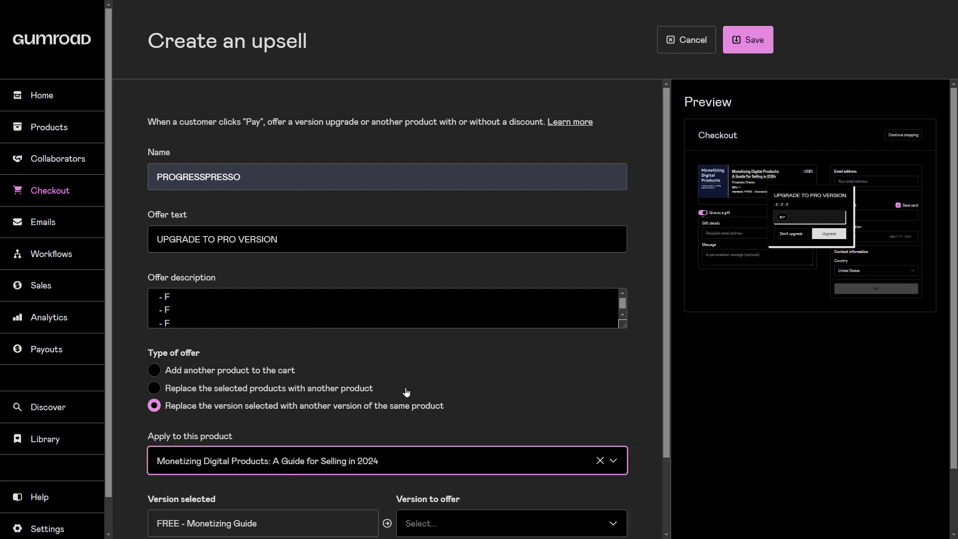
Step: Offer Monetizing Guide Pro to customers who select FREE - Monetizing Guide, and save the upsell
scroll(280, 400, down, 2)
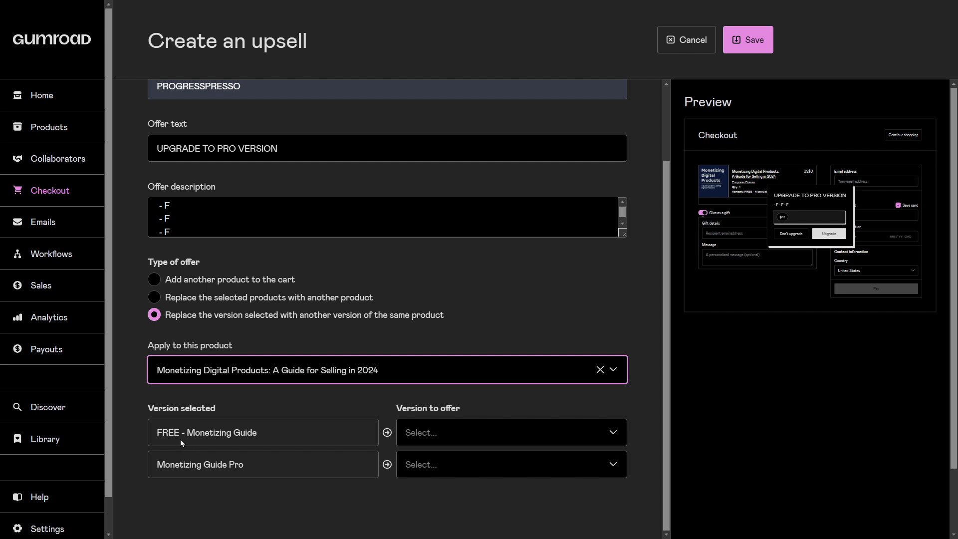
drag(154, 437, 265, 436)
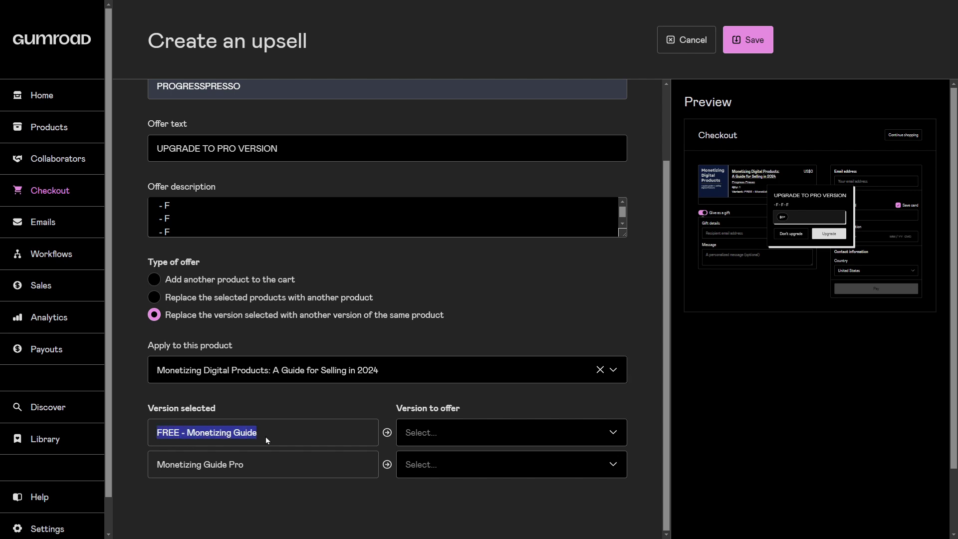
click(562, 434)
click(475, 460)
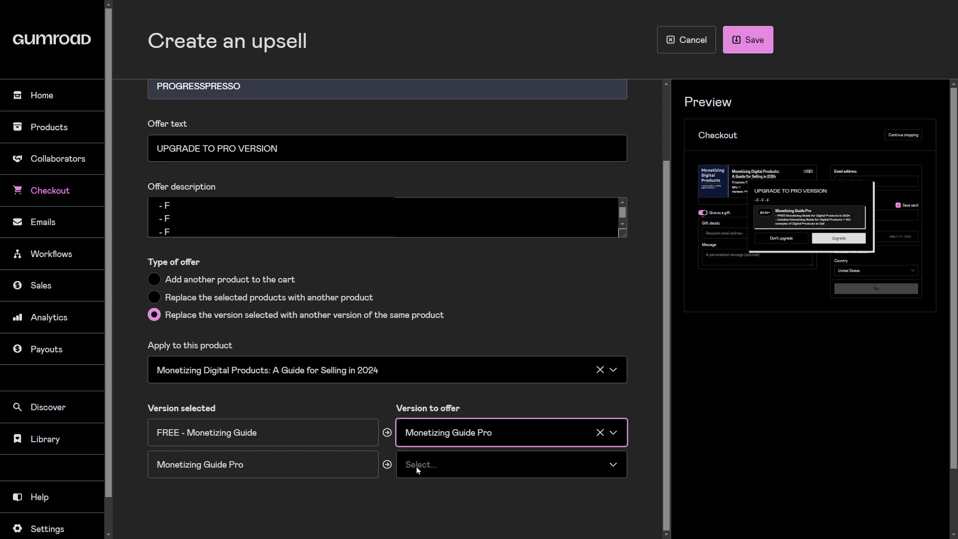
scroll(408, 491, up, 3)
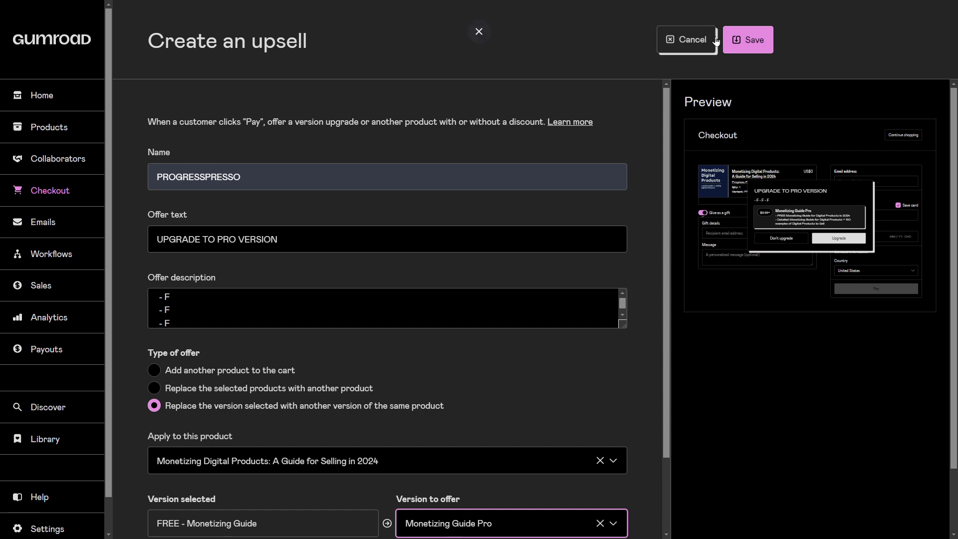
click(747, 46)
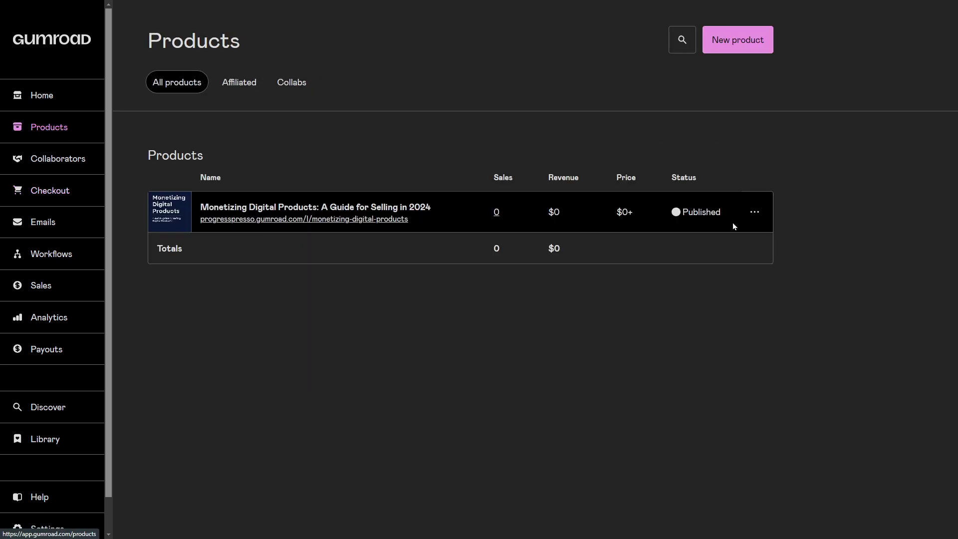
Step: Test the upsell by ordering FREE - Monetizing Guide for $0 from the published product page and dismissing the upgrade offer
click(344, 220)
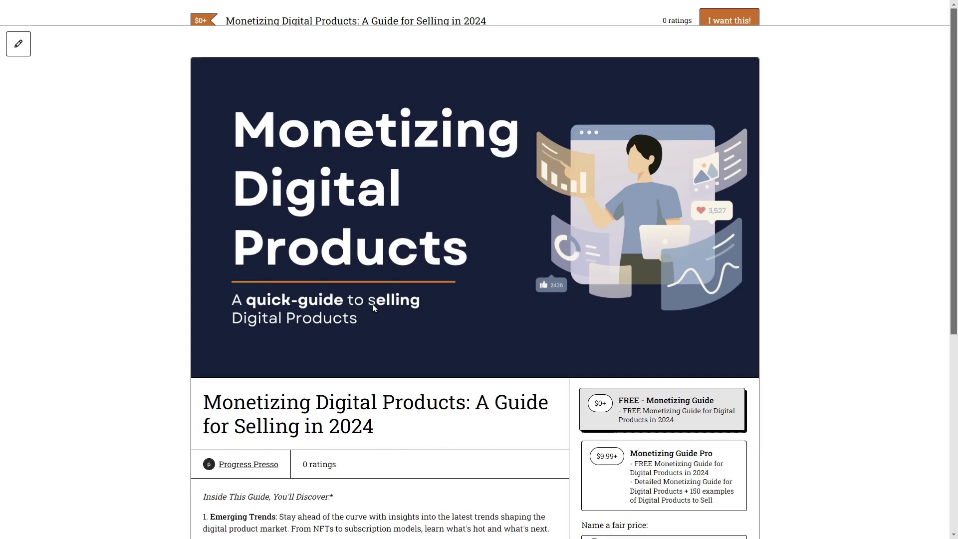
scroll(373, 304, down, 4)
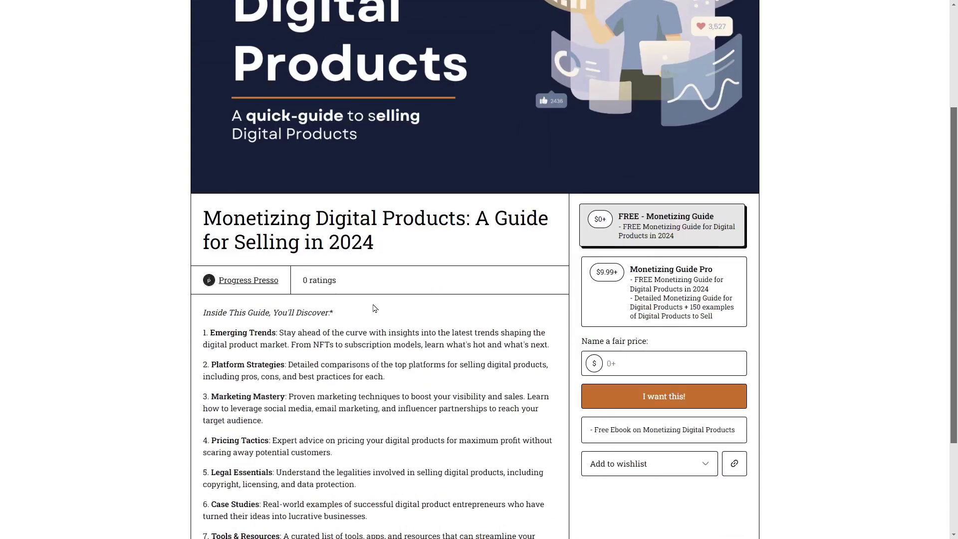
click(631, 360)
text(0.0)
click(664, 397)
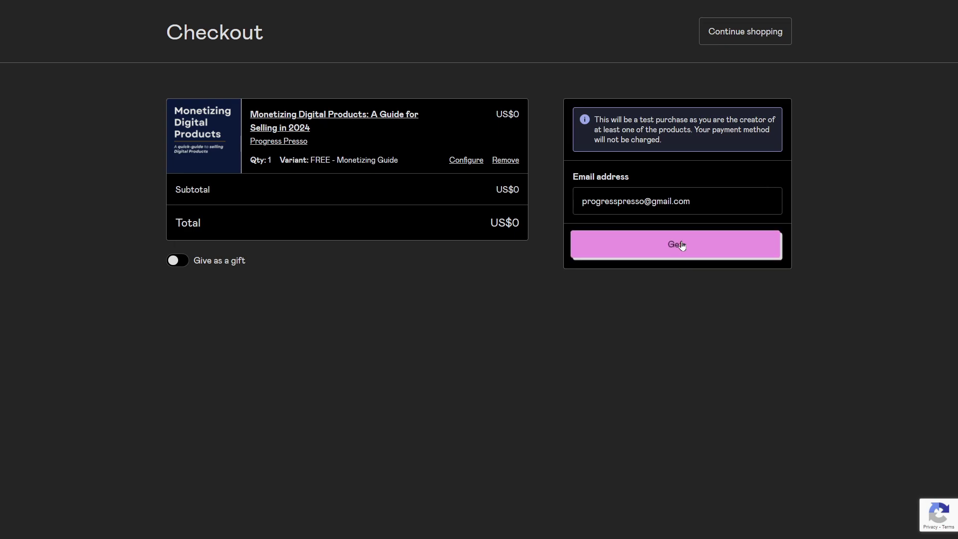
click(682, 249)
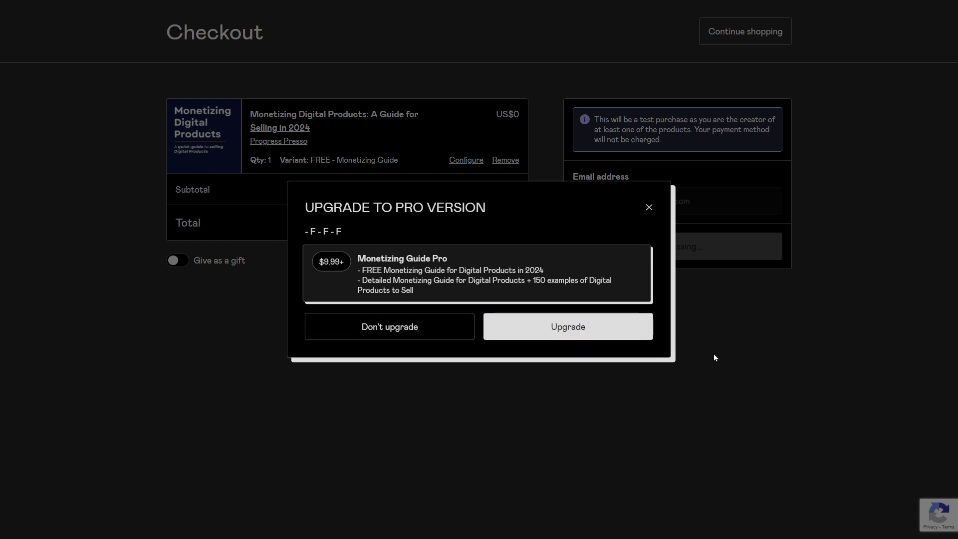
click(845, 376)
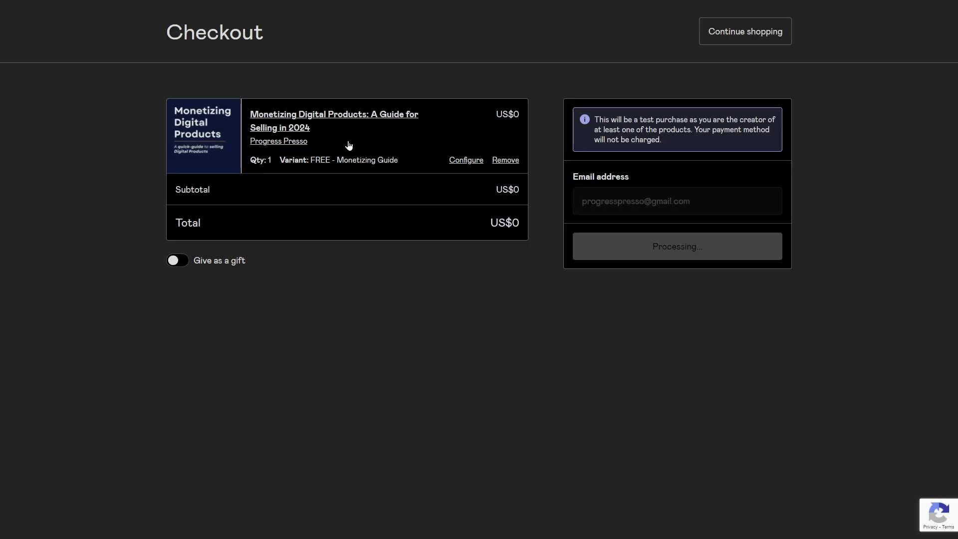